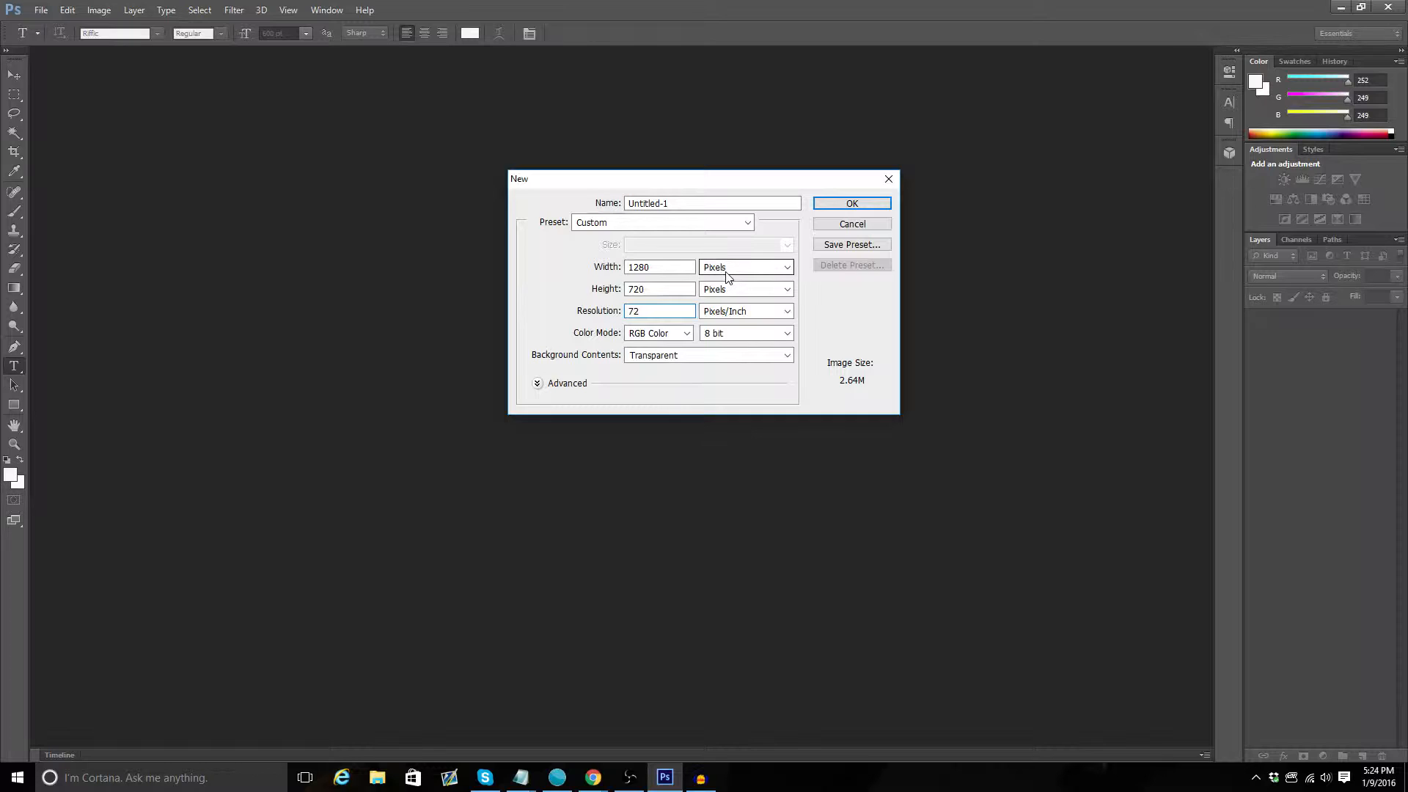
Create a new 1280 by 720 pixel document at 72 pixels/inch in 8-bit RGB color with a transparent background
click(726, 268)
click(726, 279)
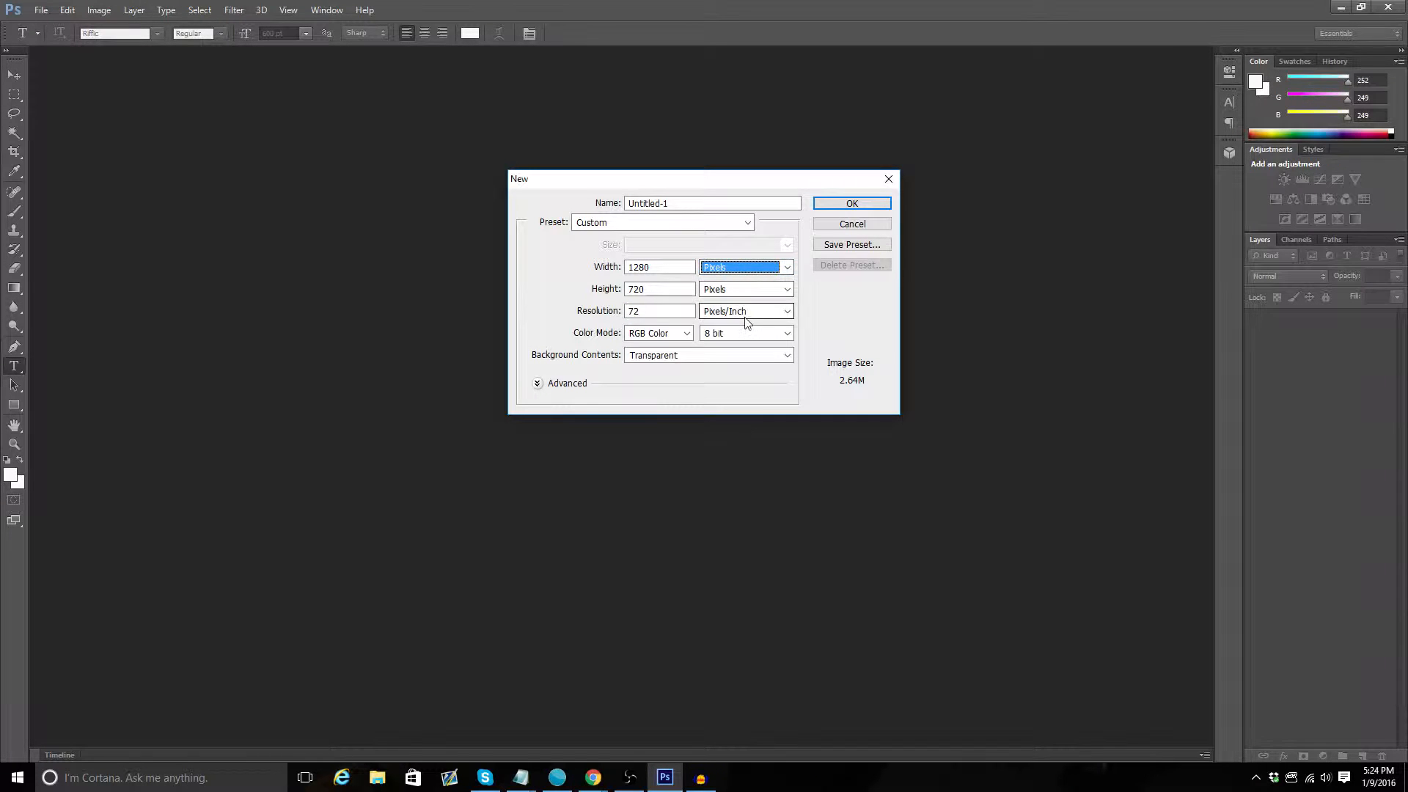
click(751, 337)
click(750, 337)
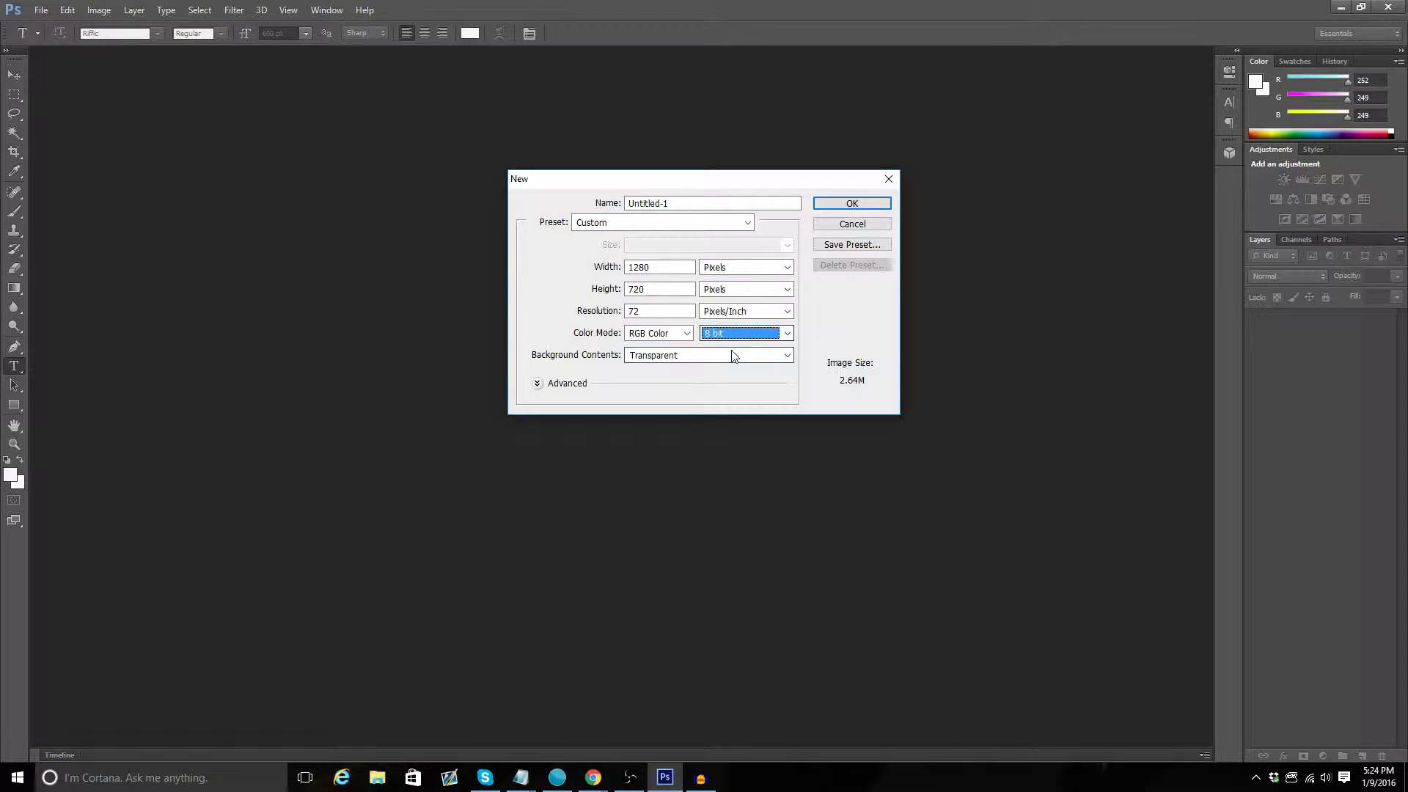
click(736, 356)
click(737, 357)
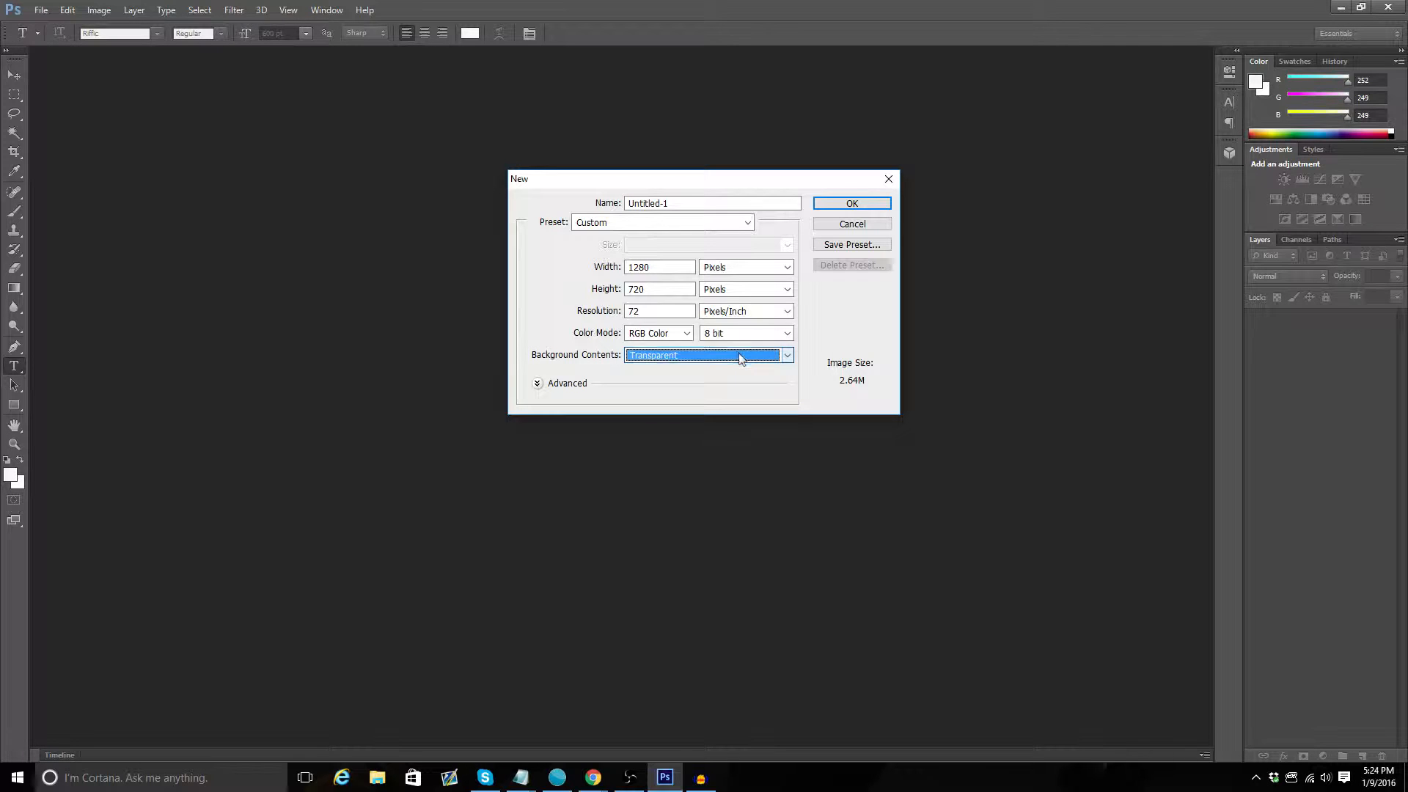
click(666, 357)
click(668, 370)
click(669, 358)
click(664, 391)
click(852, 204)
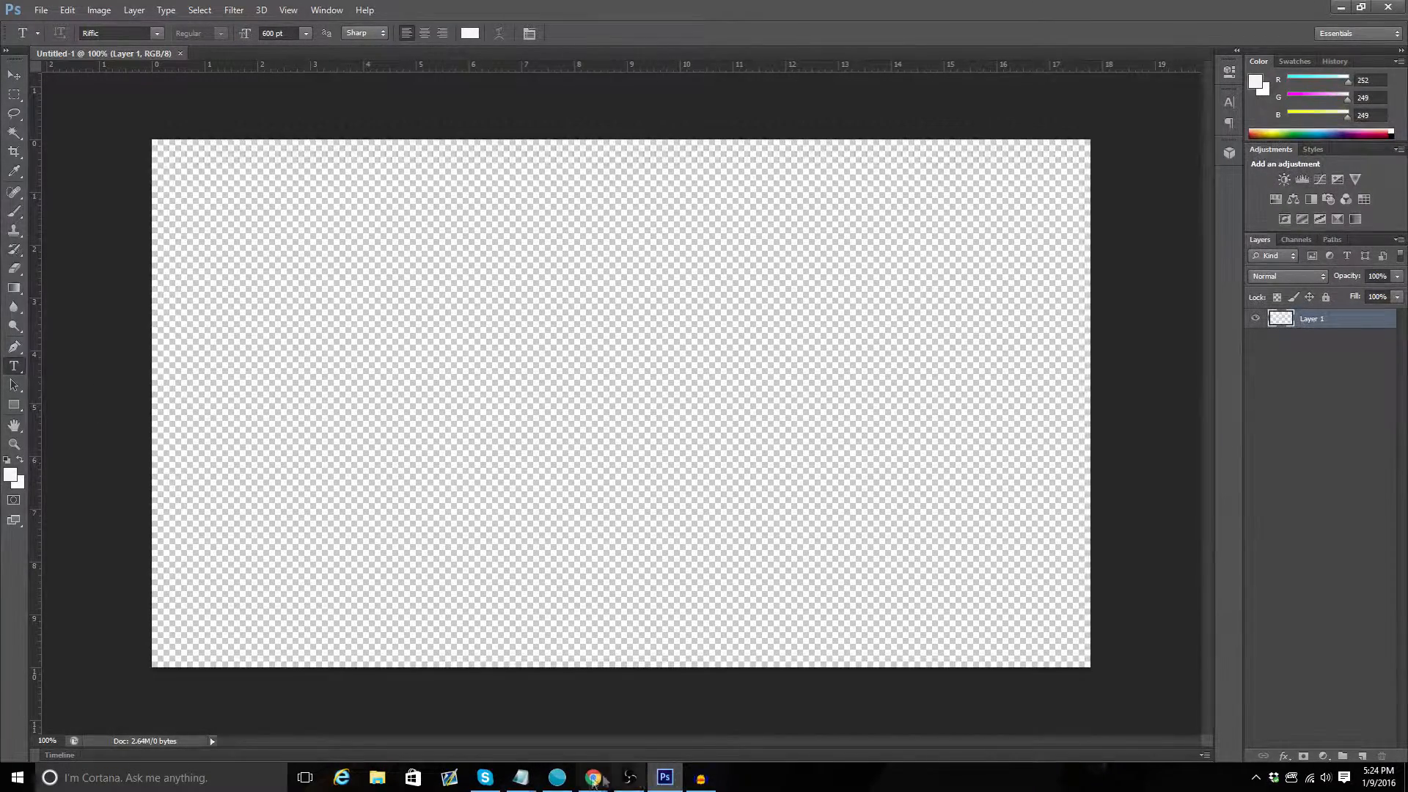
Switch to the Chrome window with the gradient background results and copy the enlarged blue grey gradient image
mouse_move(600, 783)
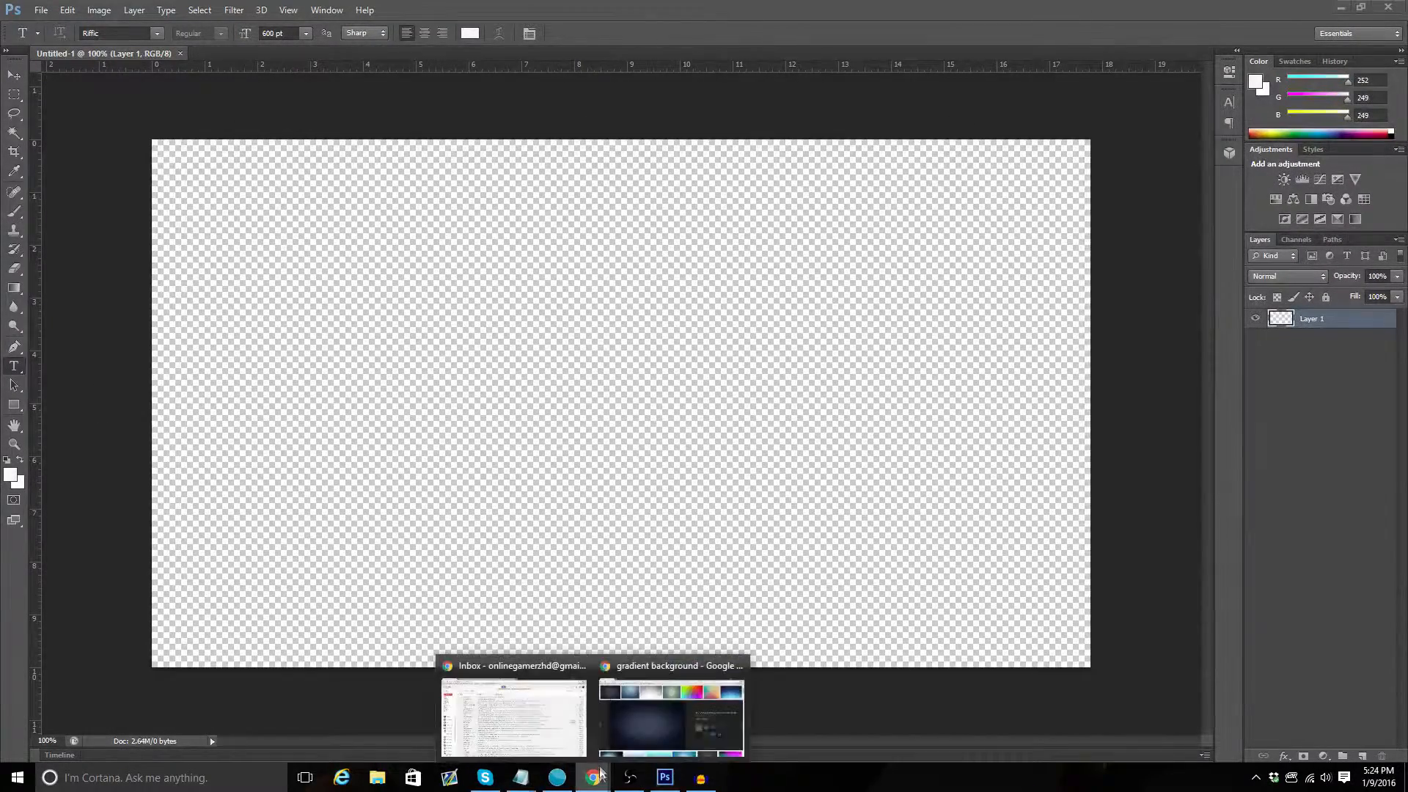
click(638, 710)
right_click(494, 431)
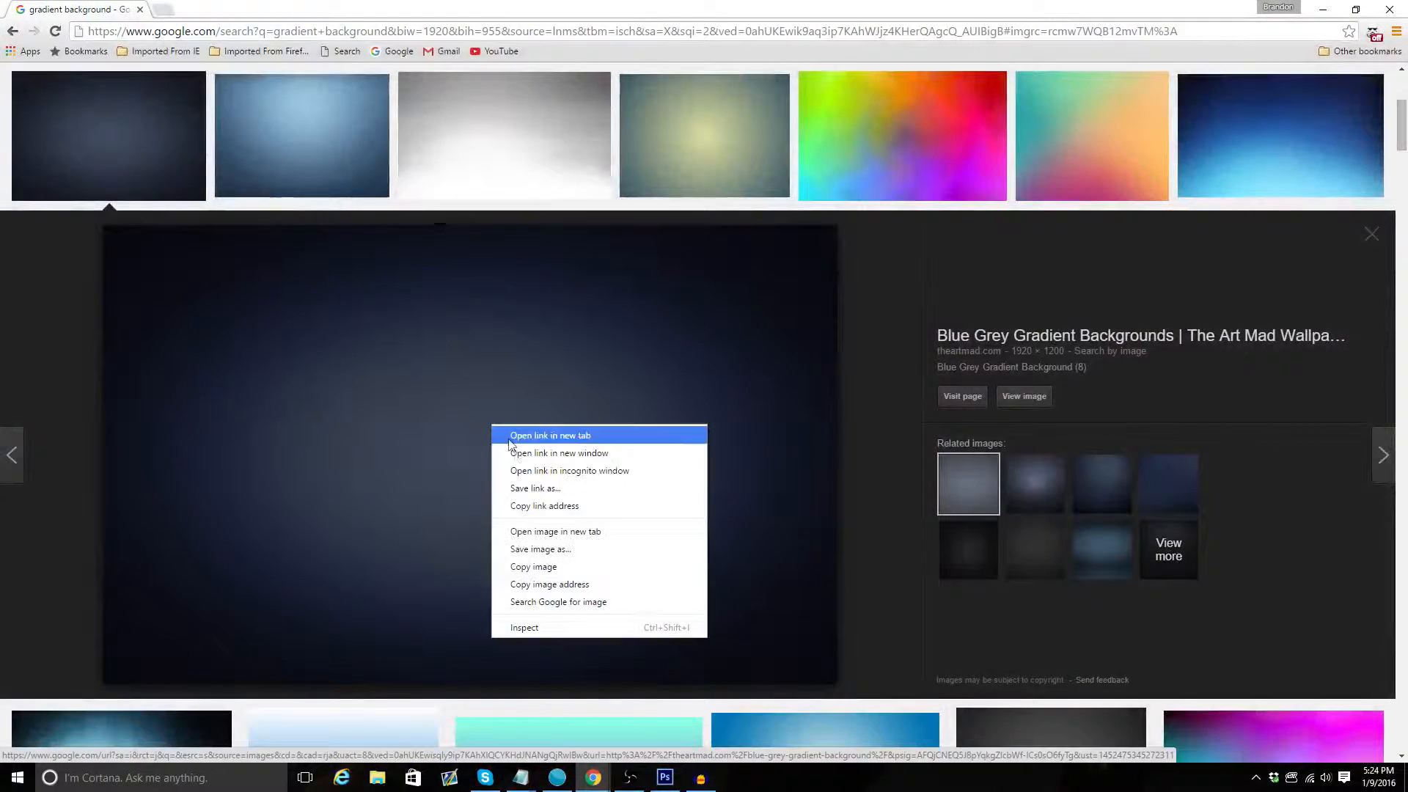
click(574, 574)
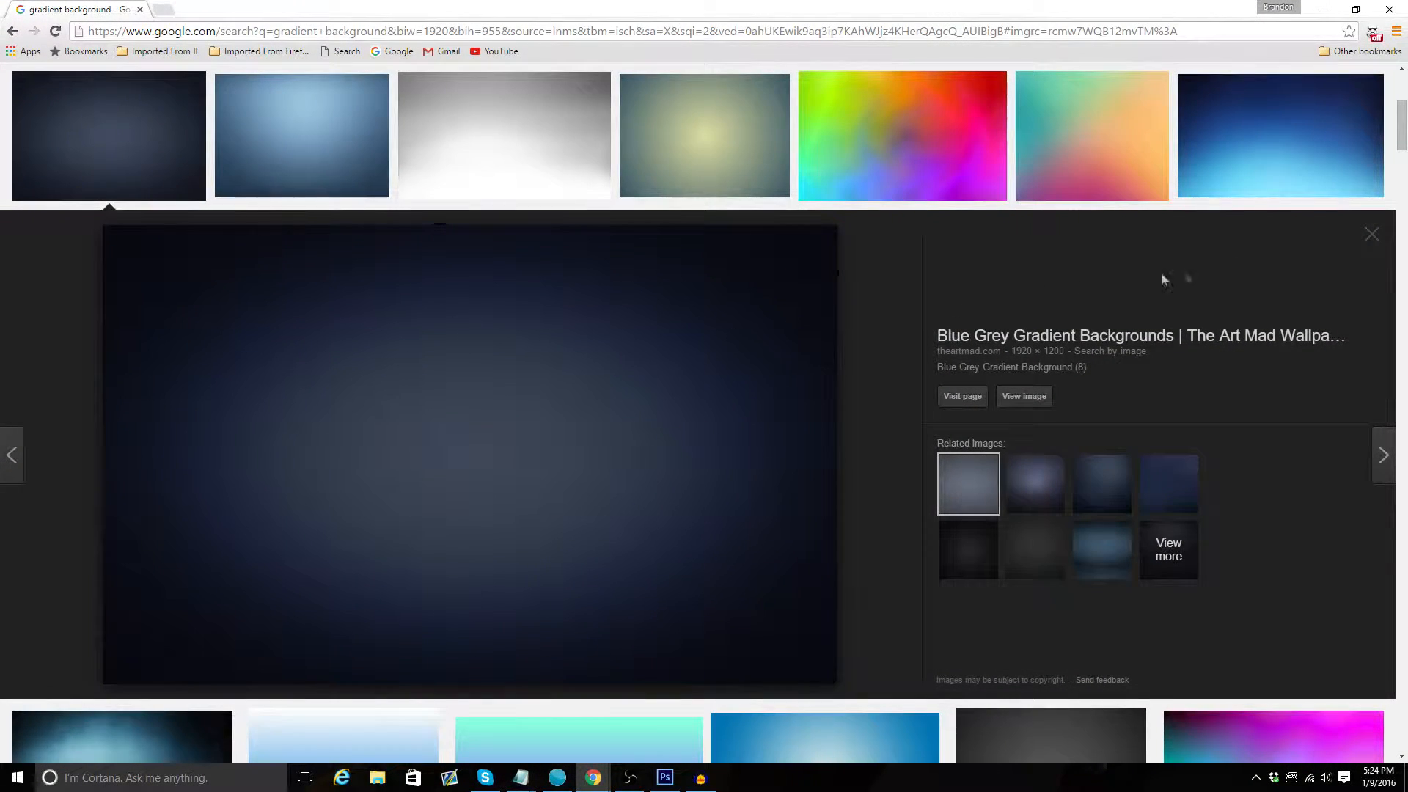
drag(1401, 138, 1401, 104)
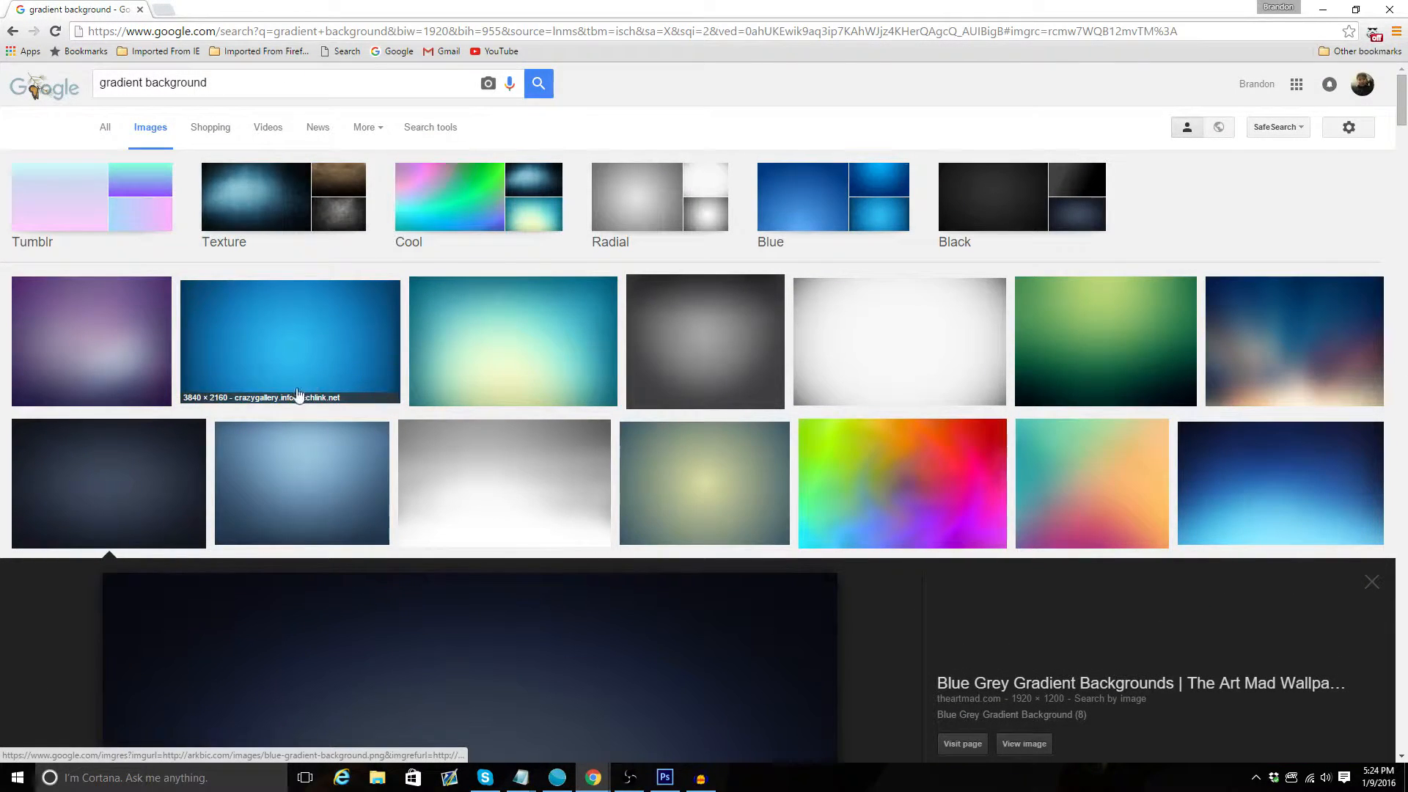
scroll(392, 473, down, 3)
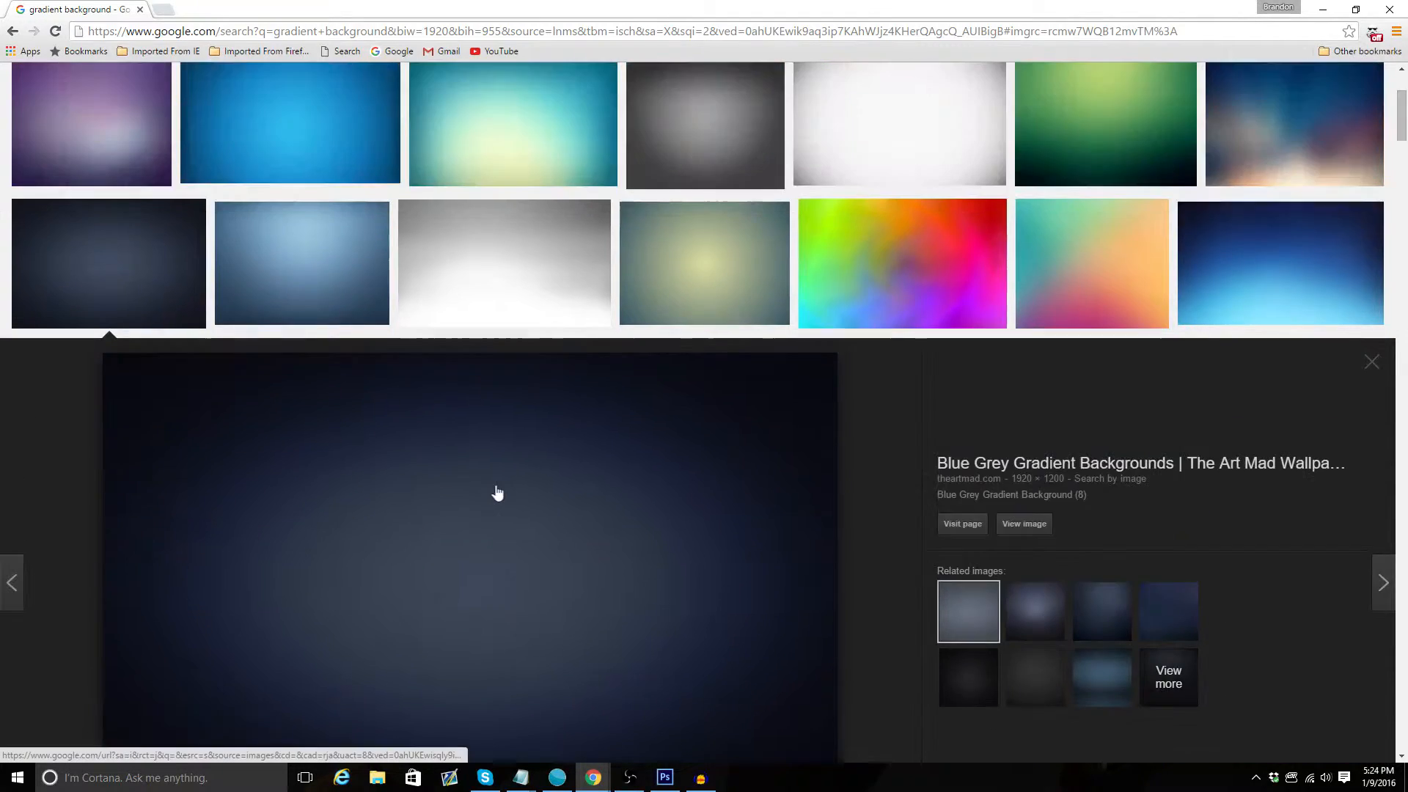
scroll(497, 493, up, 3)
scroll(865, 503, down, 6)
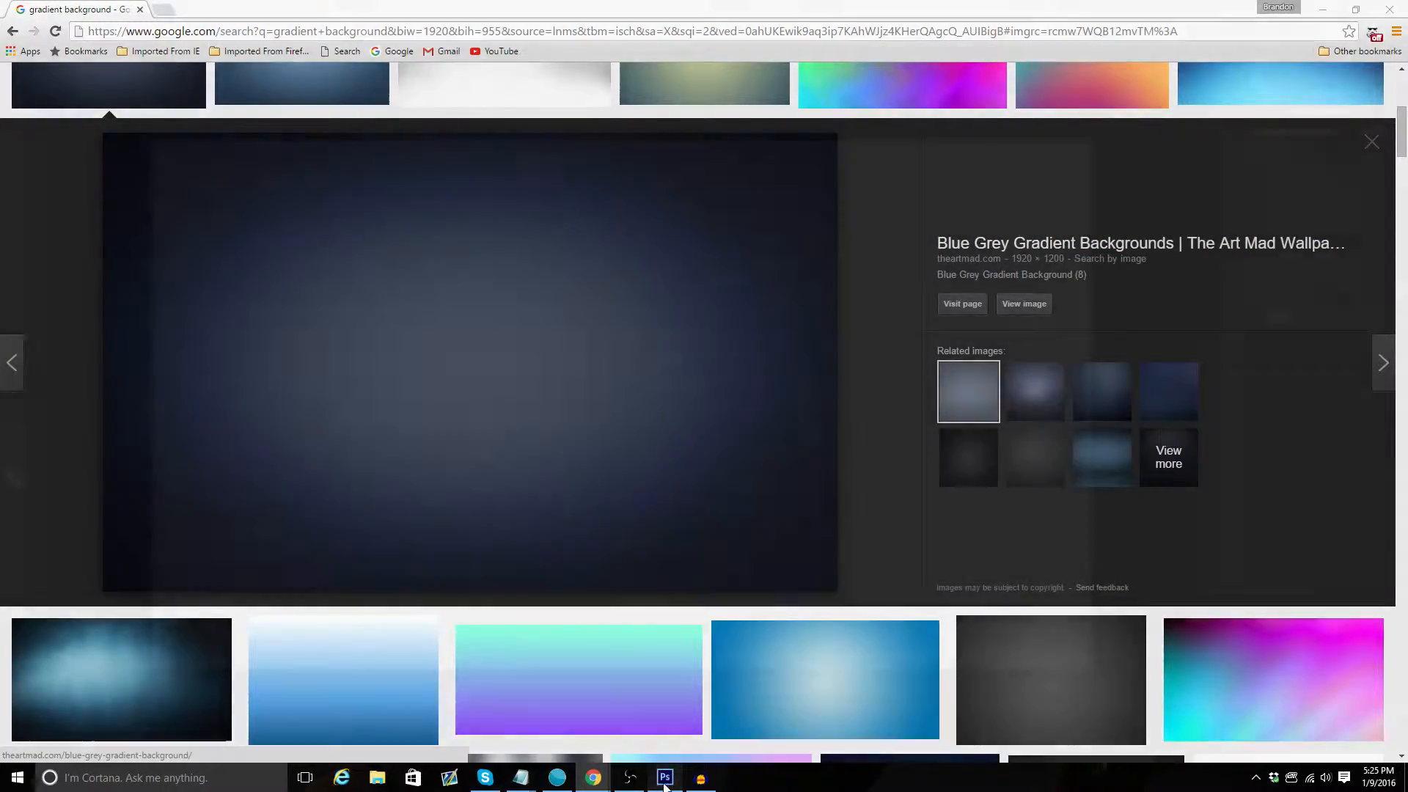
Switch back to Photoshop and paste the copied gradient image into the new document
click(664, 778)
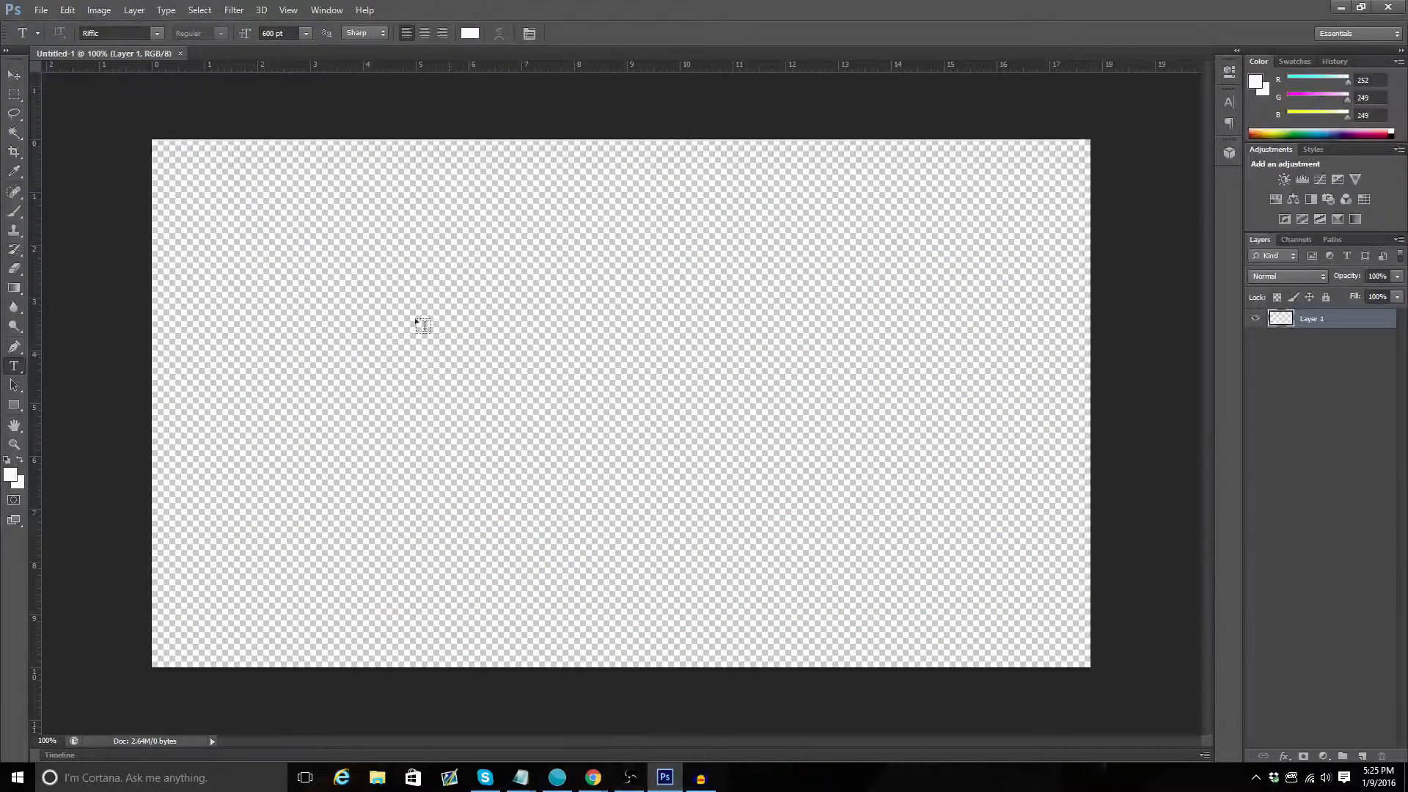
click(42, 11)
mouse_move(67, 10)
click(96, 143)
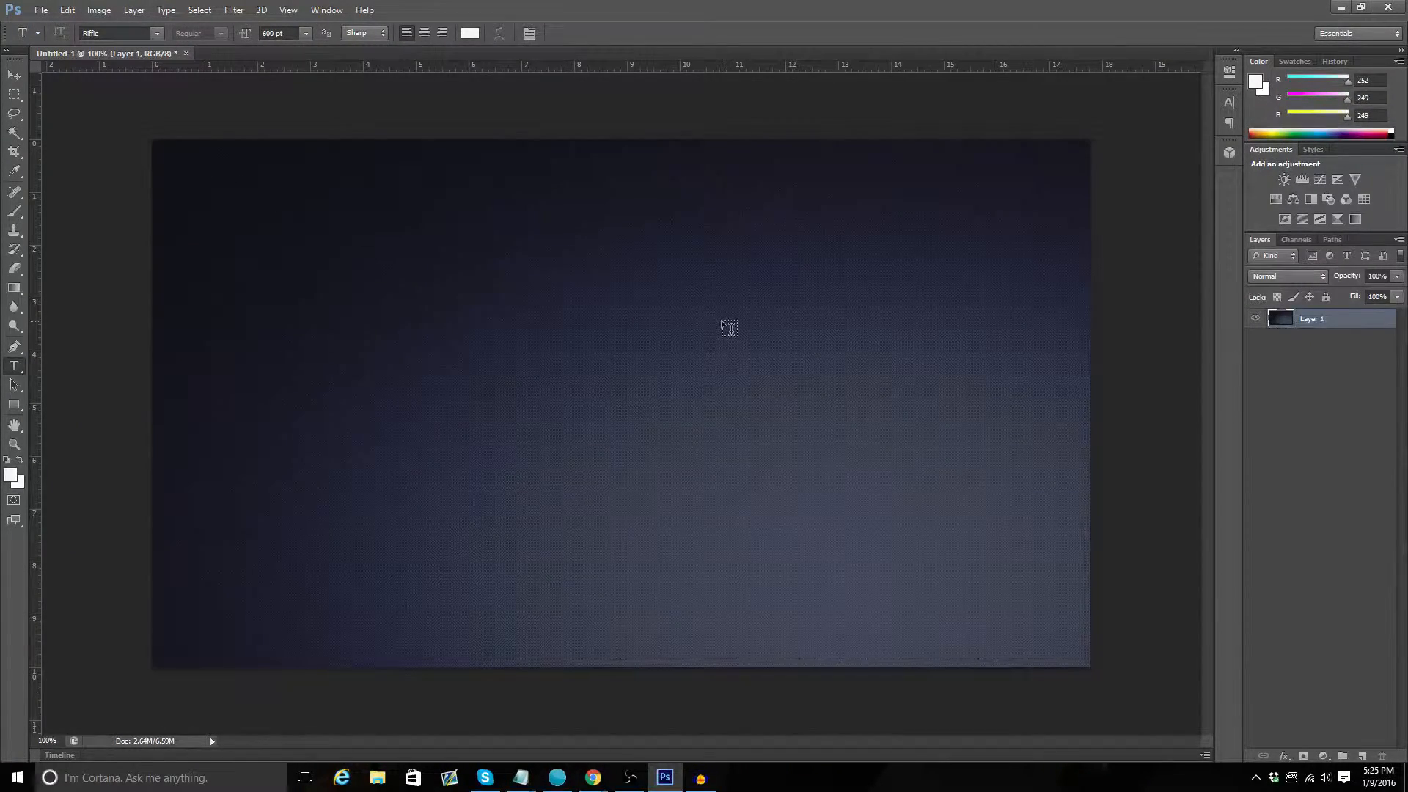
Scale the pasted gradient with Free Transform to about 67% and position it to cover the whole canvas
key(ctrl+t)
drag(145, 146, 211, 157)
drag(421, 243, 450, 243)
drag(250, 144, 195, 104)
drag(314, 220, 271, 255)
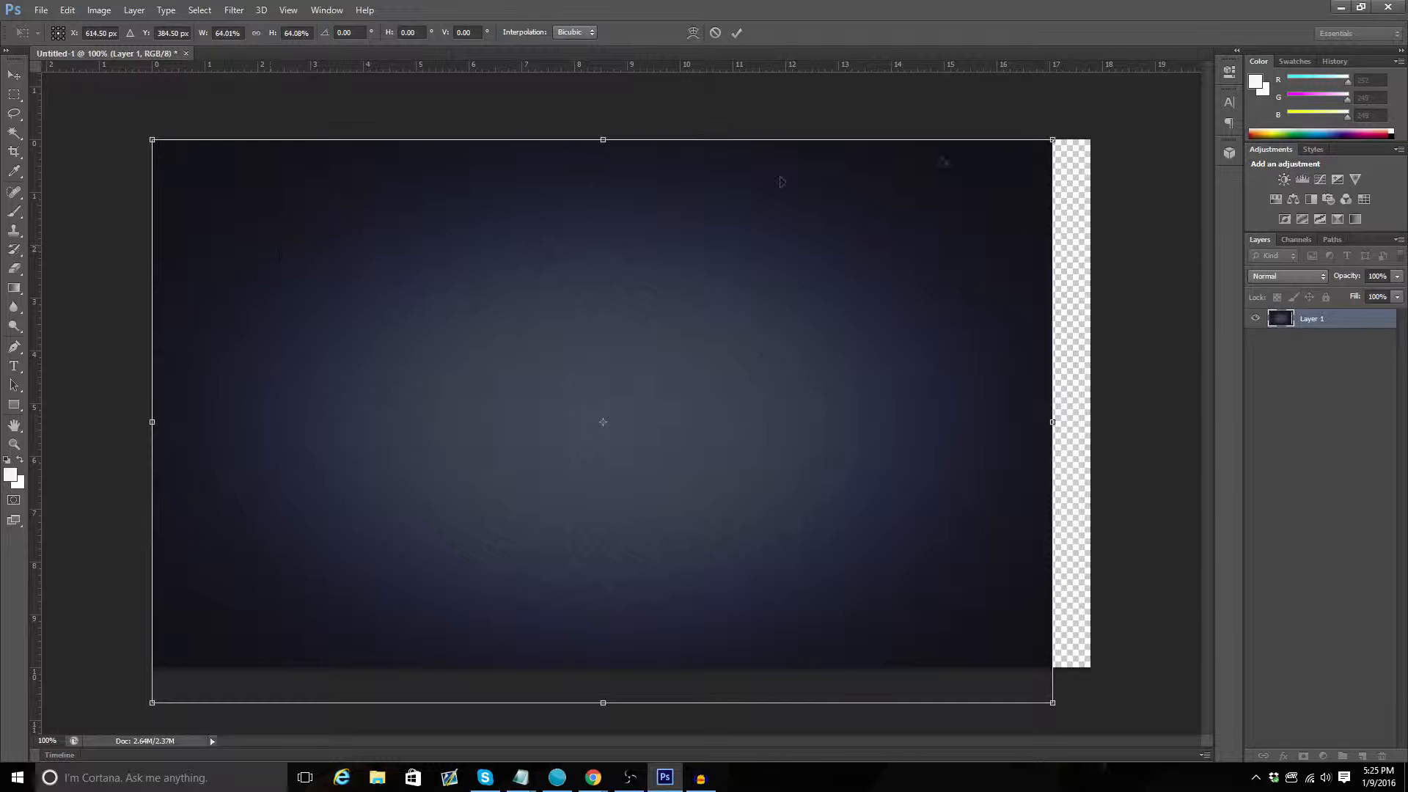
drag(1056, 141, 1088, 121)
drag(961, 201, 963, 209)
drag(1073, 136, 1098, 112)
drag(935, 262, 921, 267)
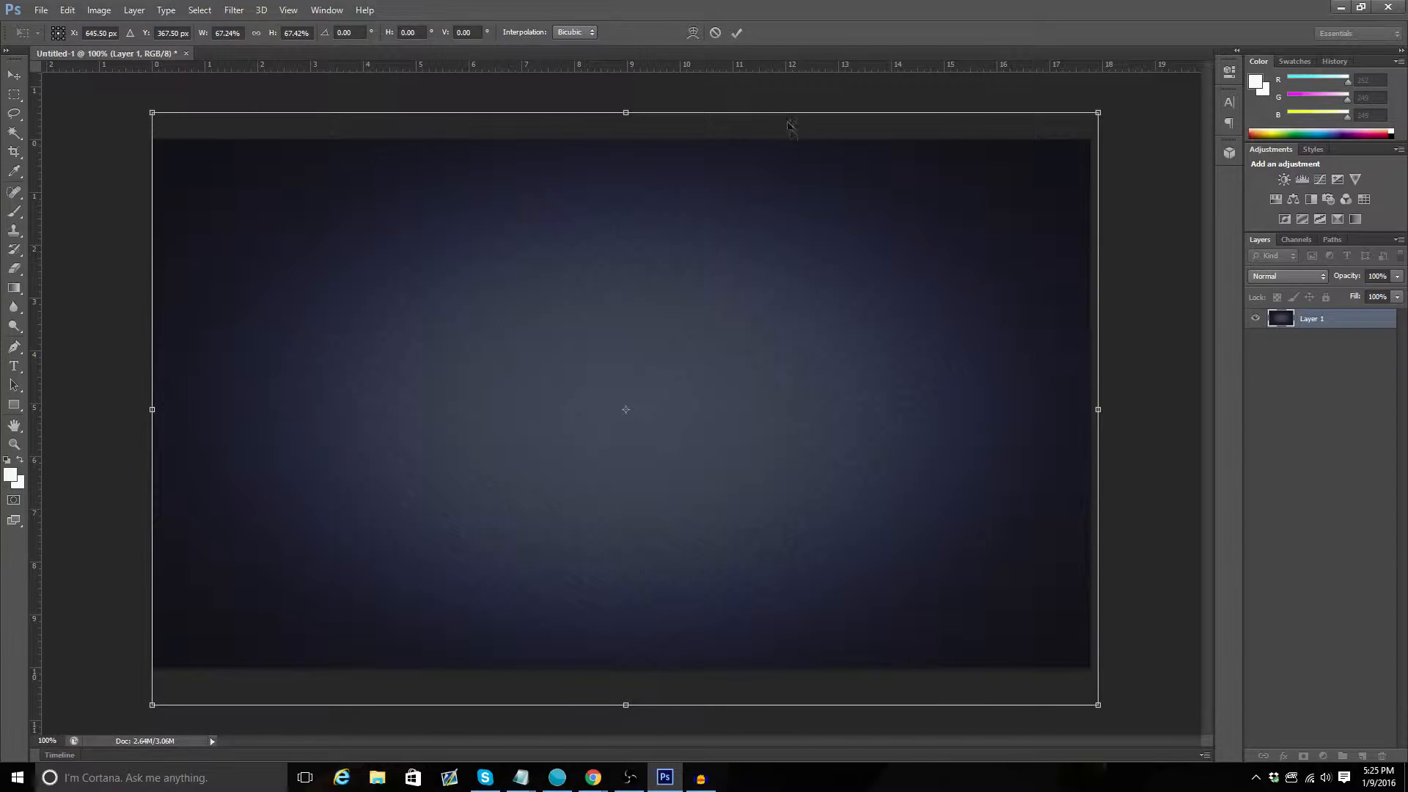
key(t)
click(736, 34)
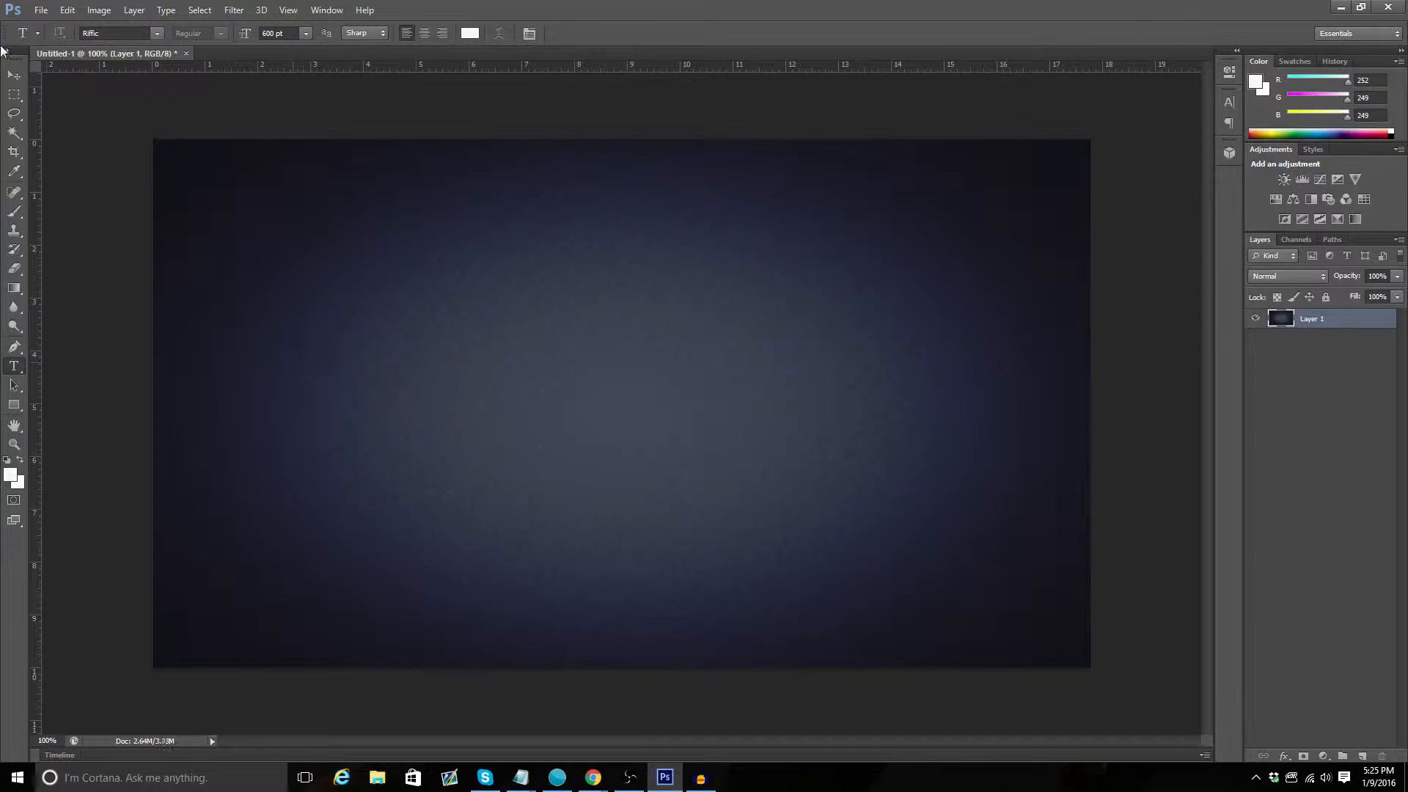
Choose the Aldo the Apache font for the Type tool
click(155, 34)
scroll(181, 220, up, 1)
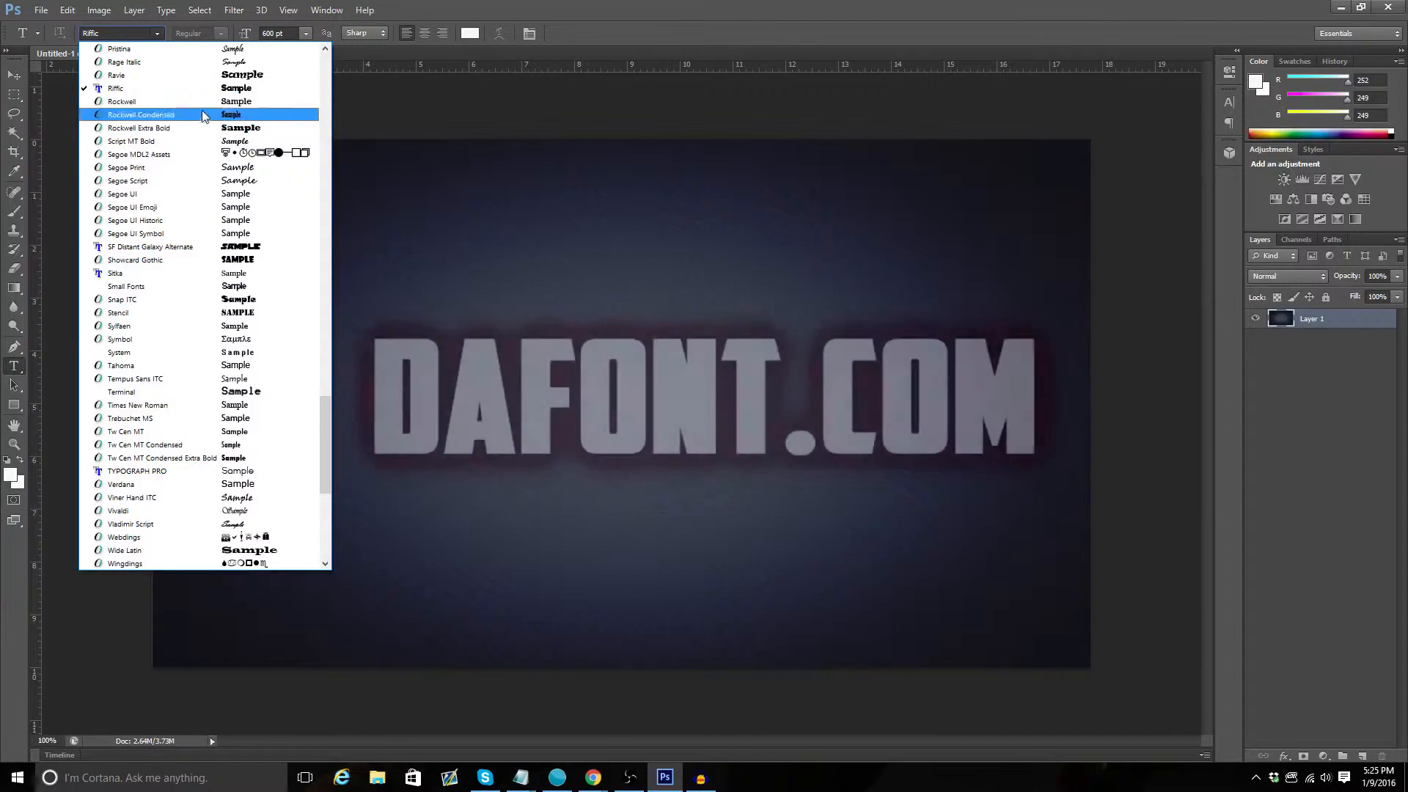
scroll(271, 194, up, 15)
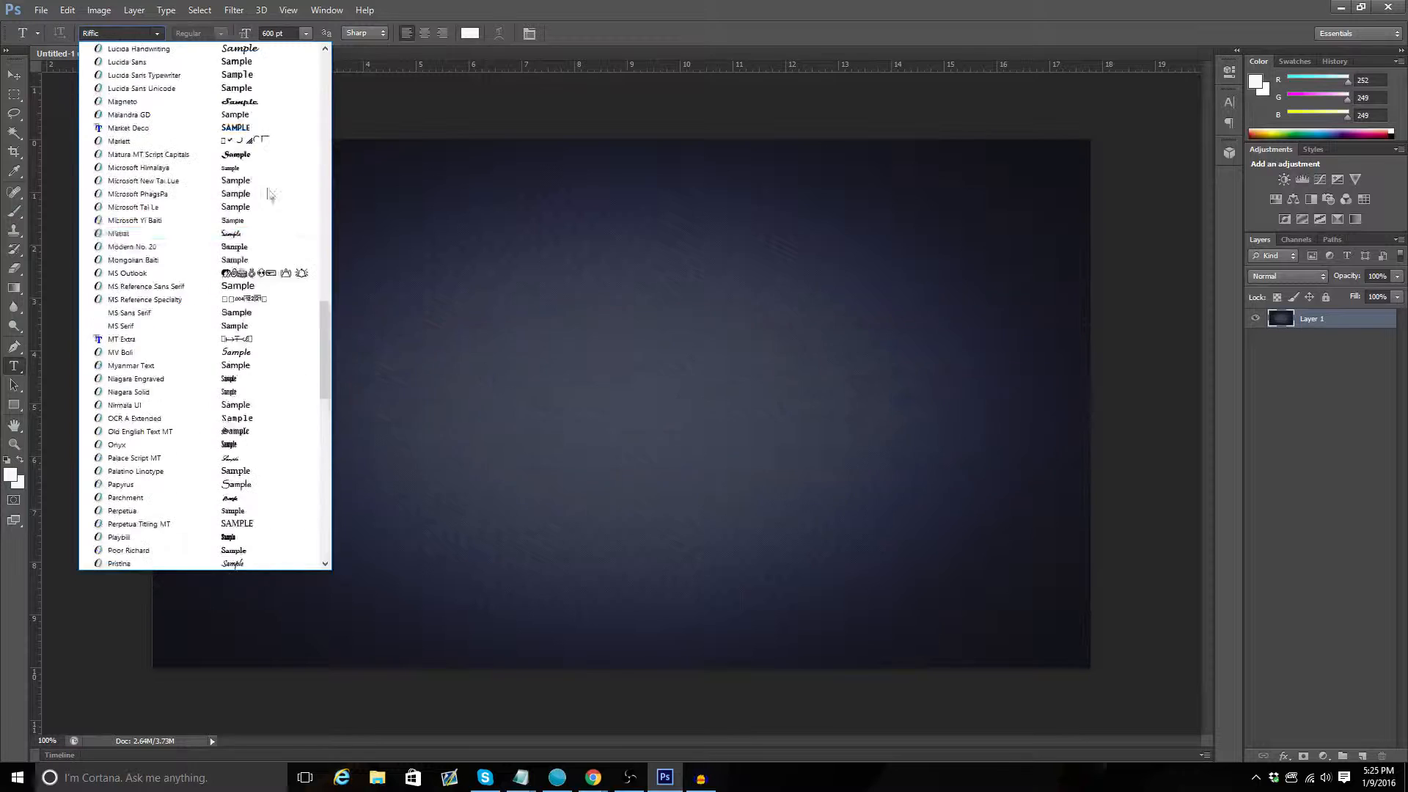
scroll(290, 162, up, 5)
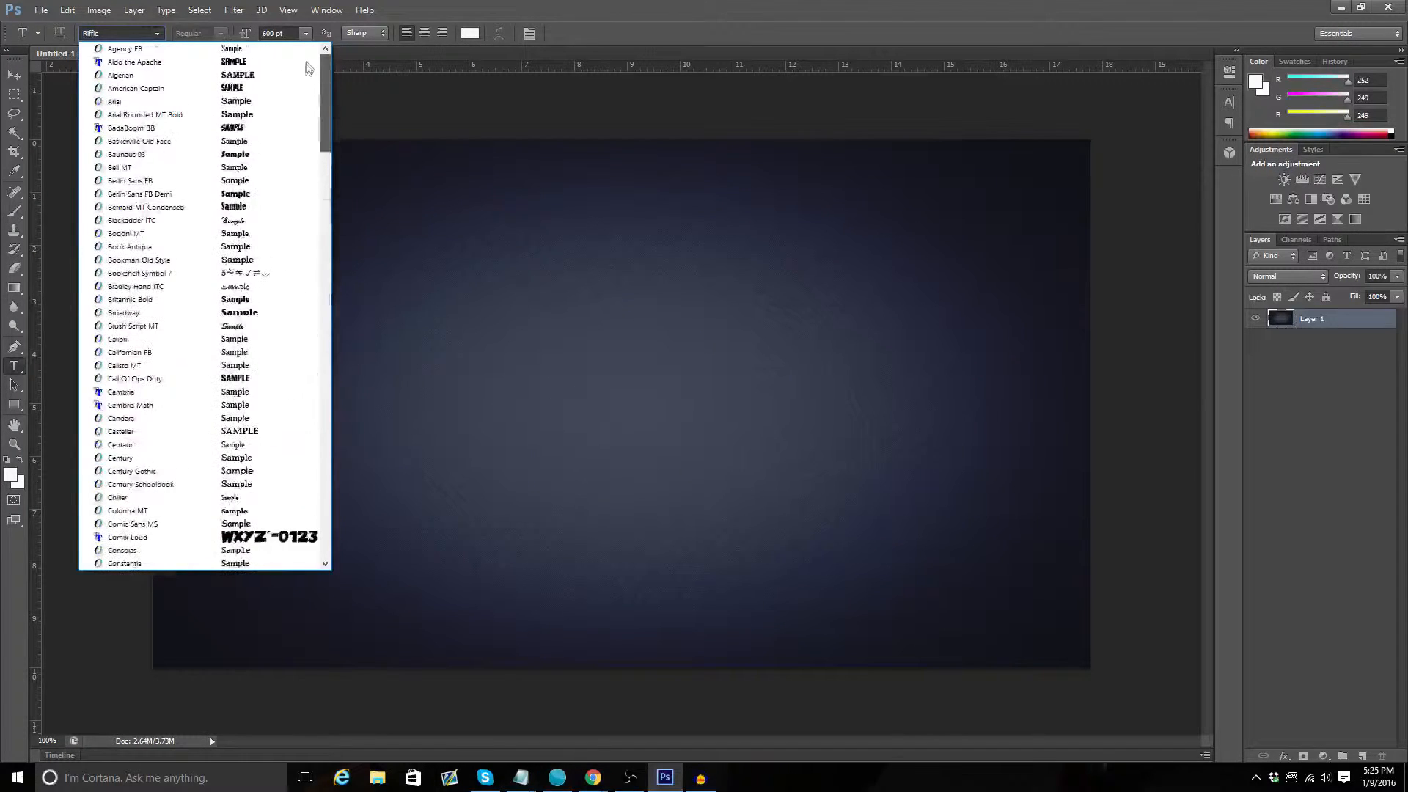
click(171, 63)
Add a text layer reading "Cool" at 400 pt on the upper part of the canvas
click(359, 313)
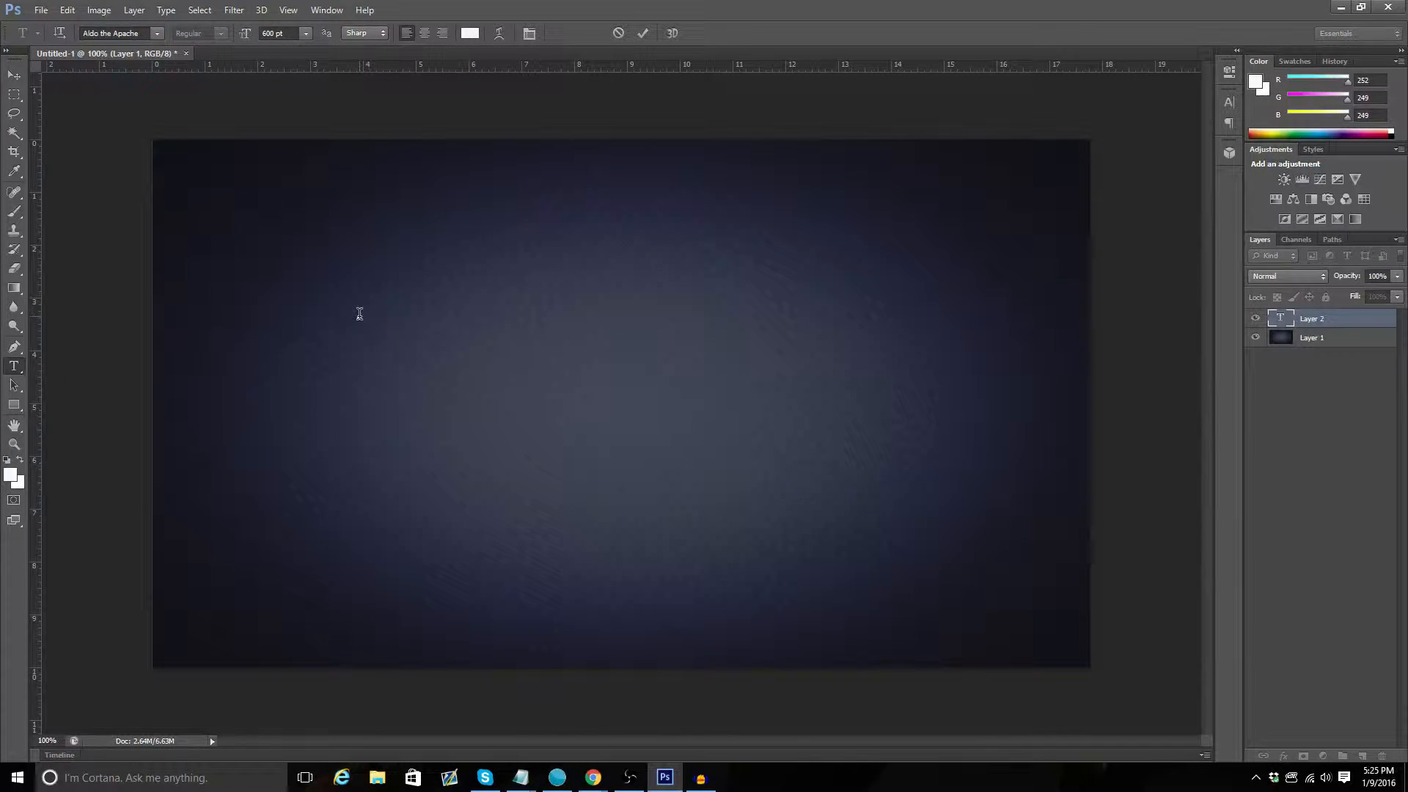
click(273, 33)
key(Return)
text(C)
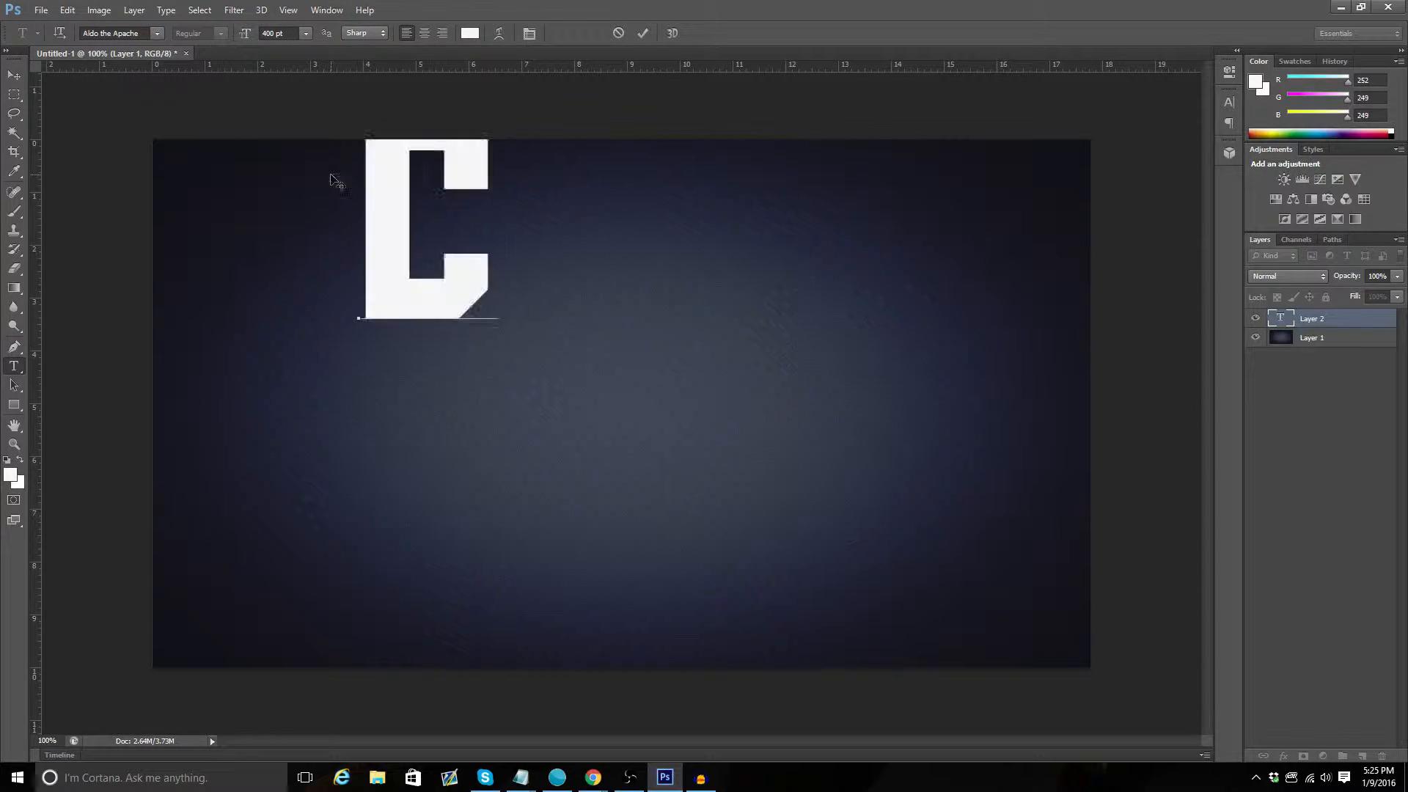
text(ool)
click(636, 34)
Move the Cool text with Free Transform to the upper left of the canvas, fully inside its edges
key(ctrl+t)
drag(595, 148, 464, 201)
click(736, 32)
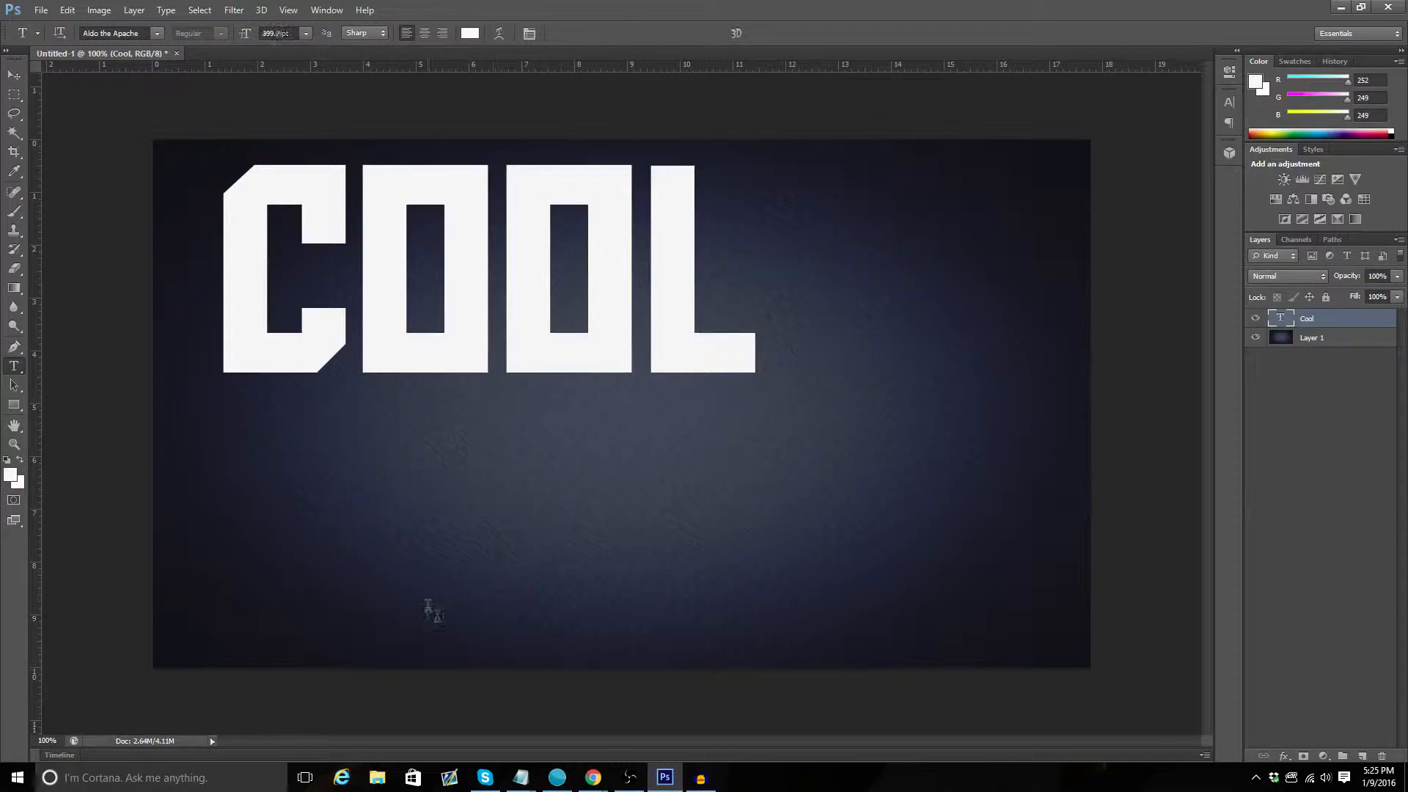
Add a second text layer reading "Text" at 400 pt below the Cool text
click(428, 602)
text(TEXT)
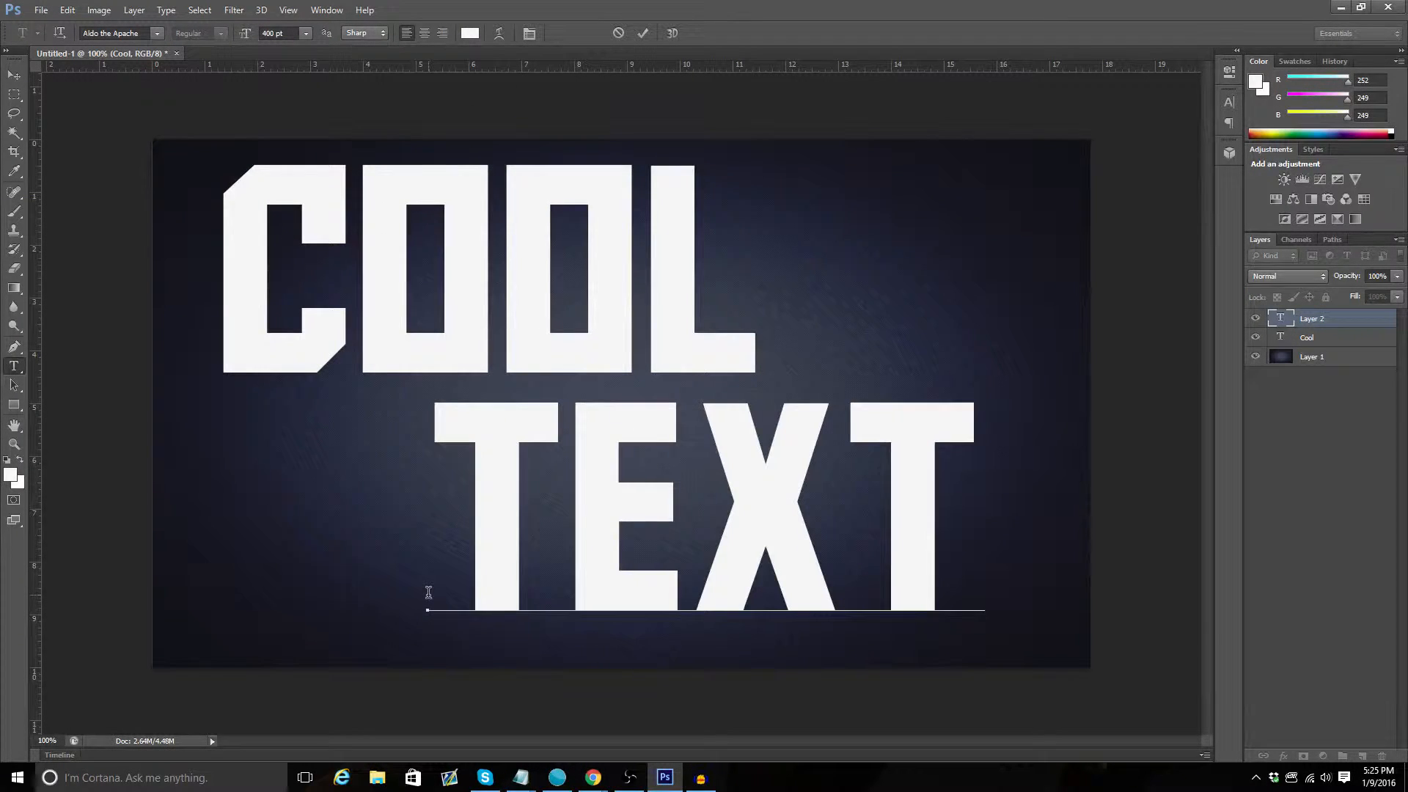
click(643, 33)
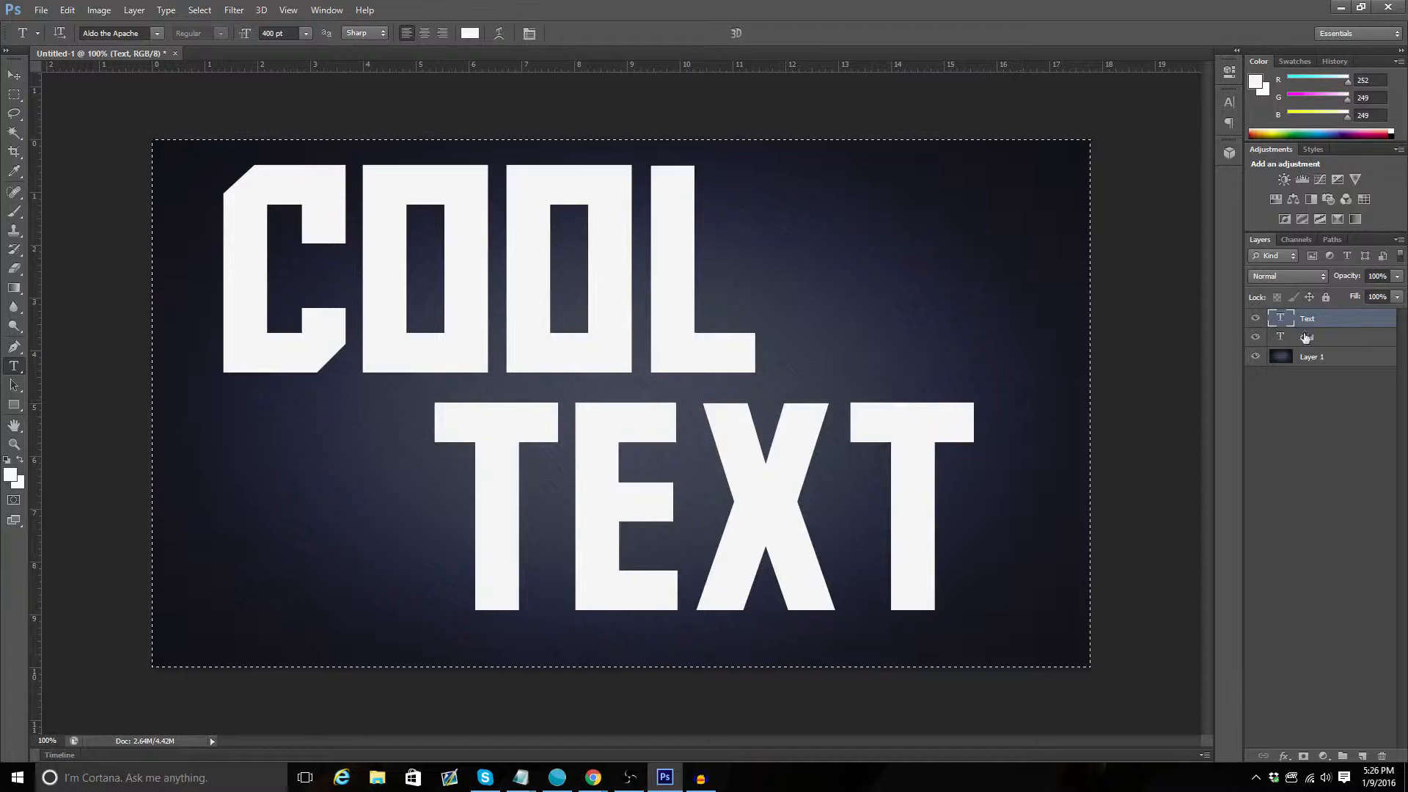
Align the Text layer to the horizontal center of the full-canvas selection
click(134, 10)
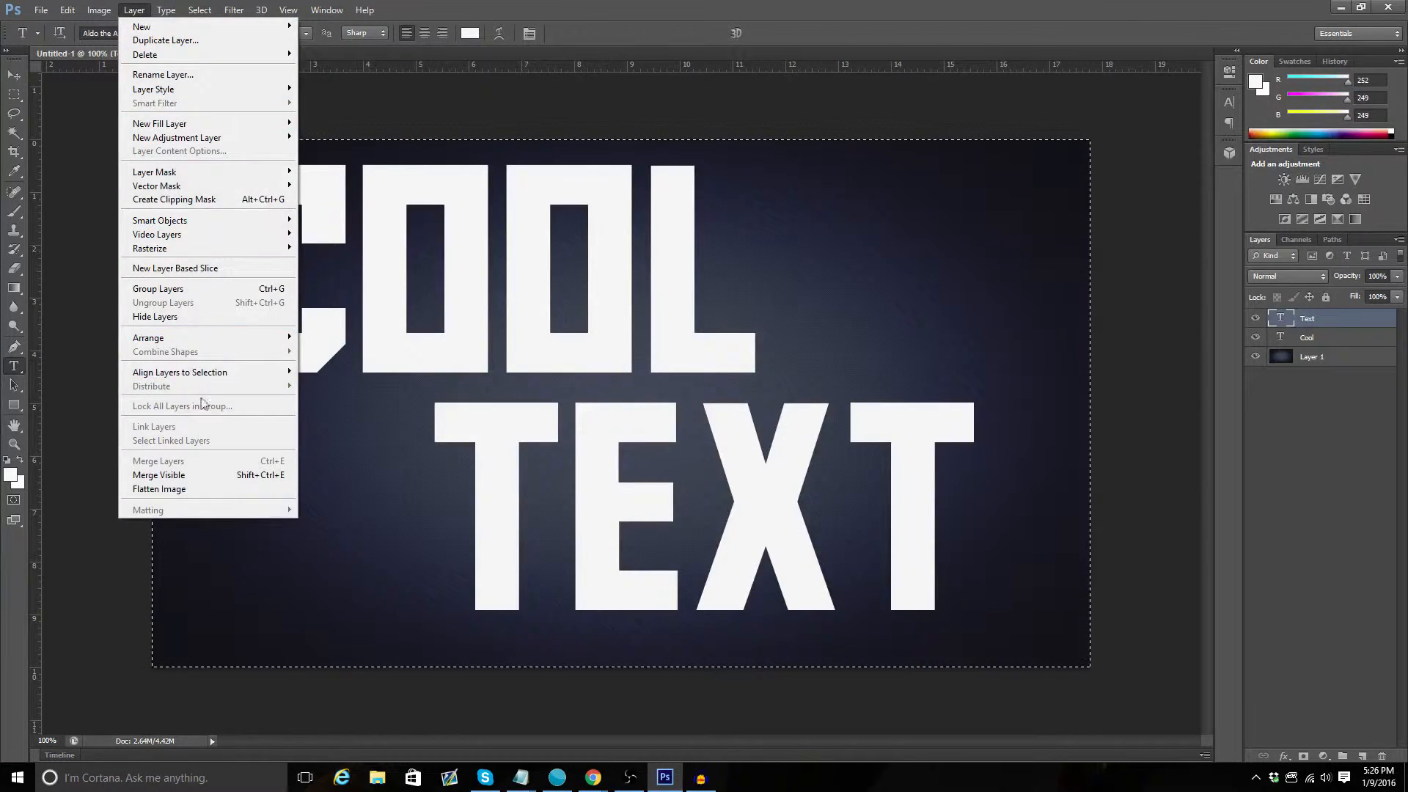
mouse_move(201, 371)
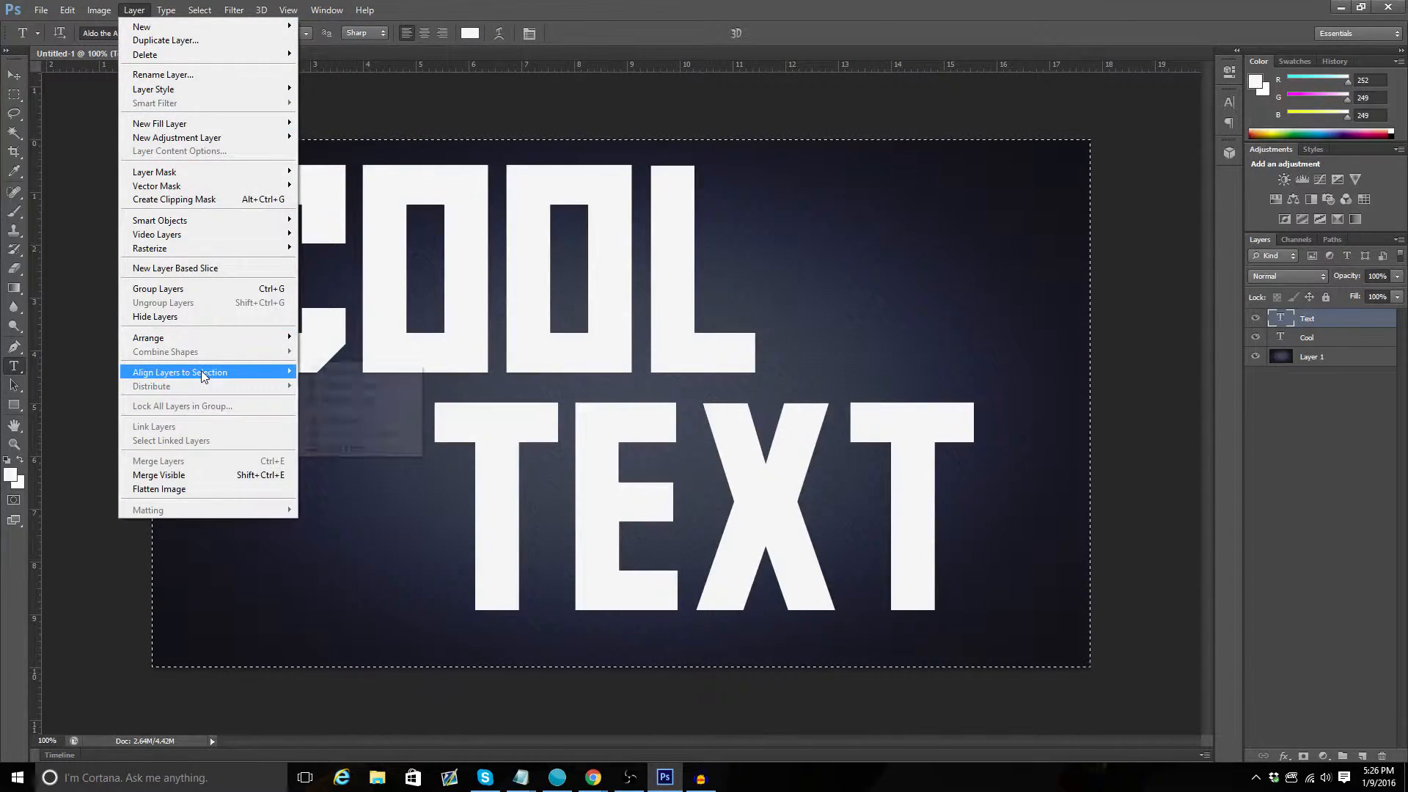
click(390, 431)
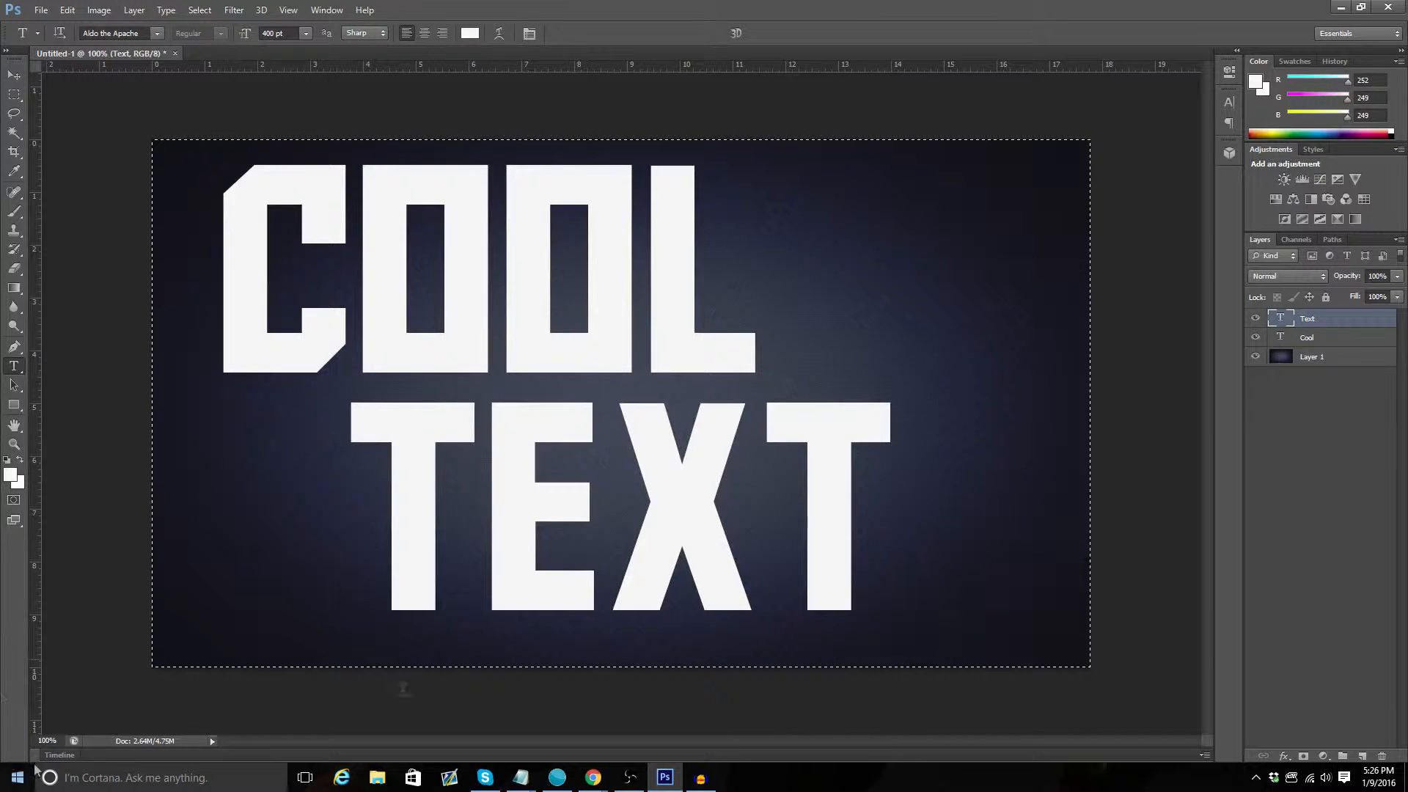
Align the Cool layer to the horizontal center of the full-canvas selection
click(1307, 337)
click(134, 11)
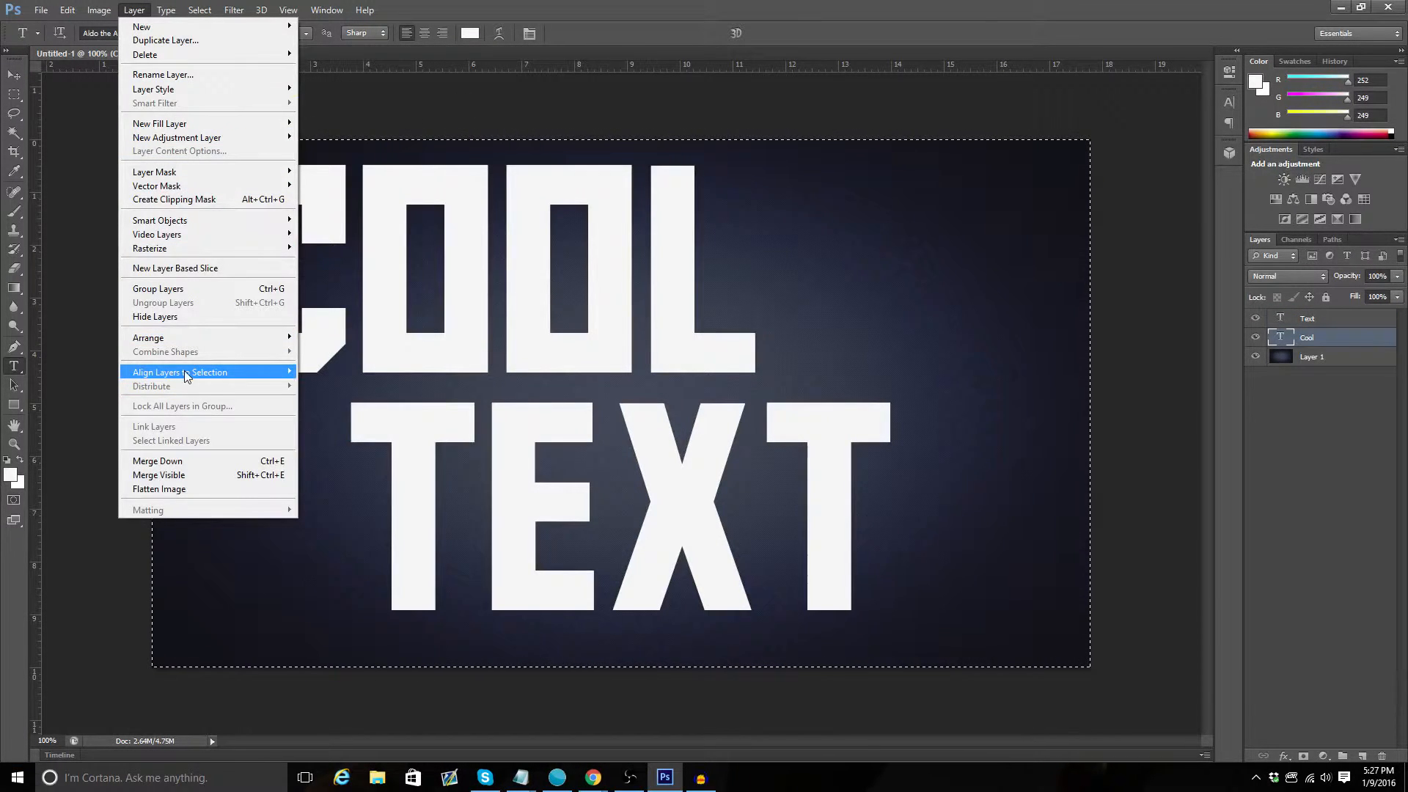
mouse_move(183, 372)
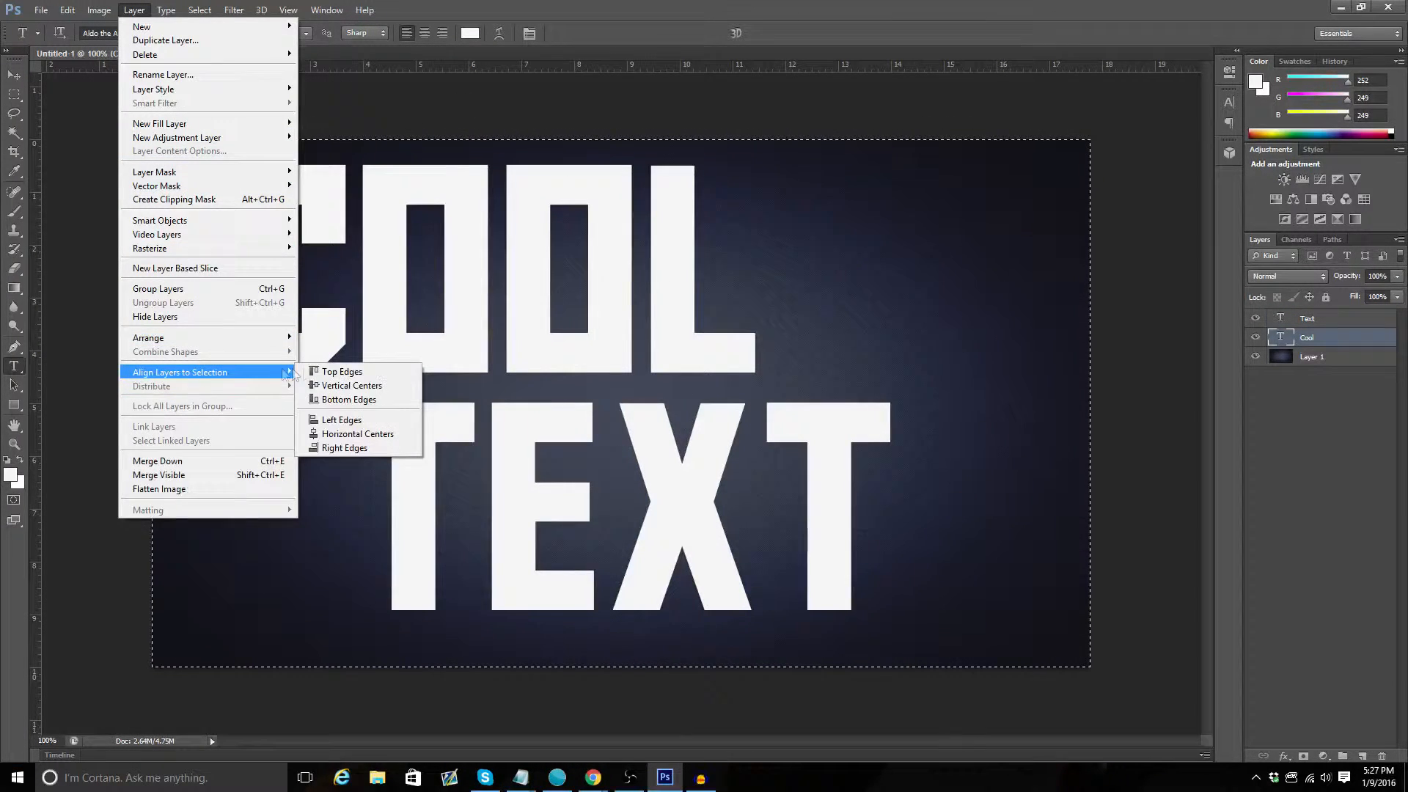
click(381, 433)
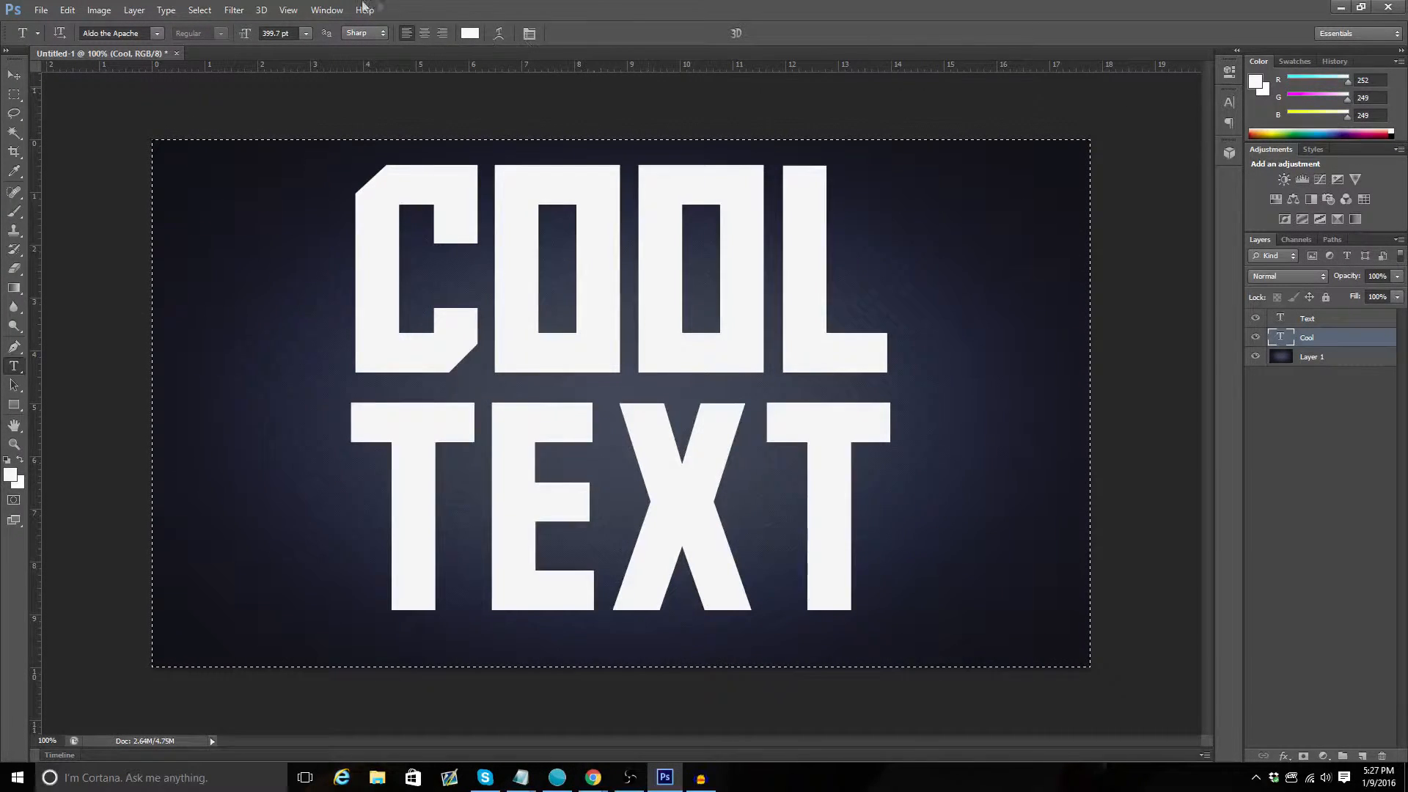
Step back in the edit history to undo the horizontal centering of the Cool layer
click(99, 9)
mouse_move(67, 10)
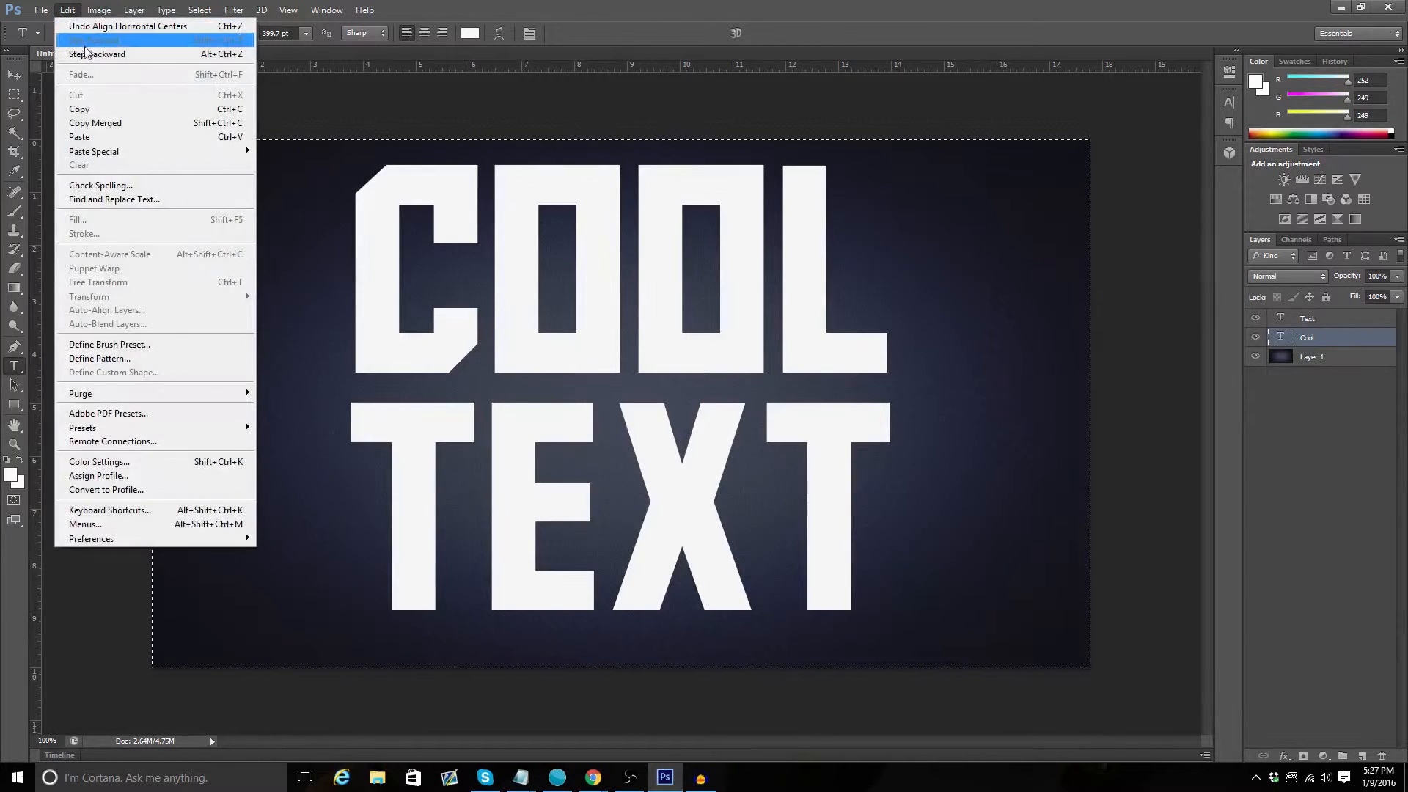
click(86, 52)
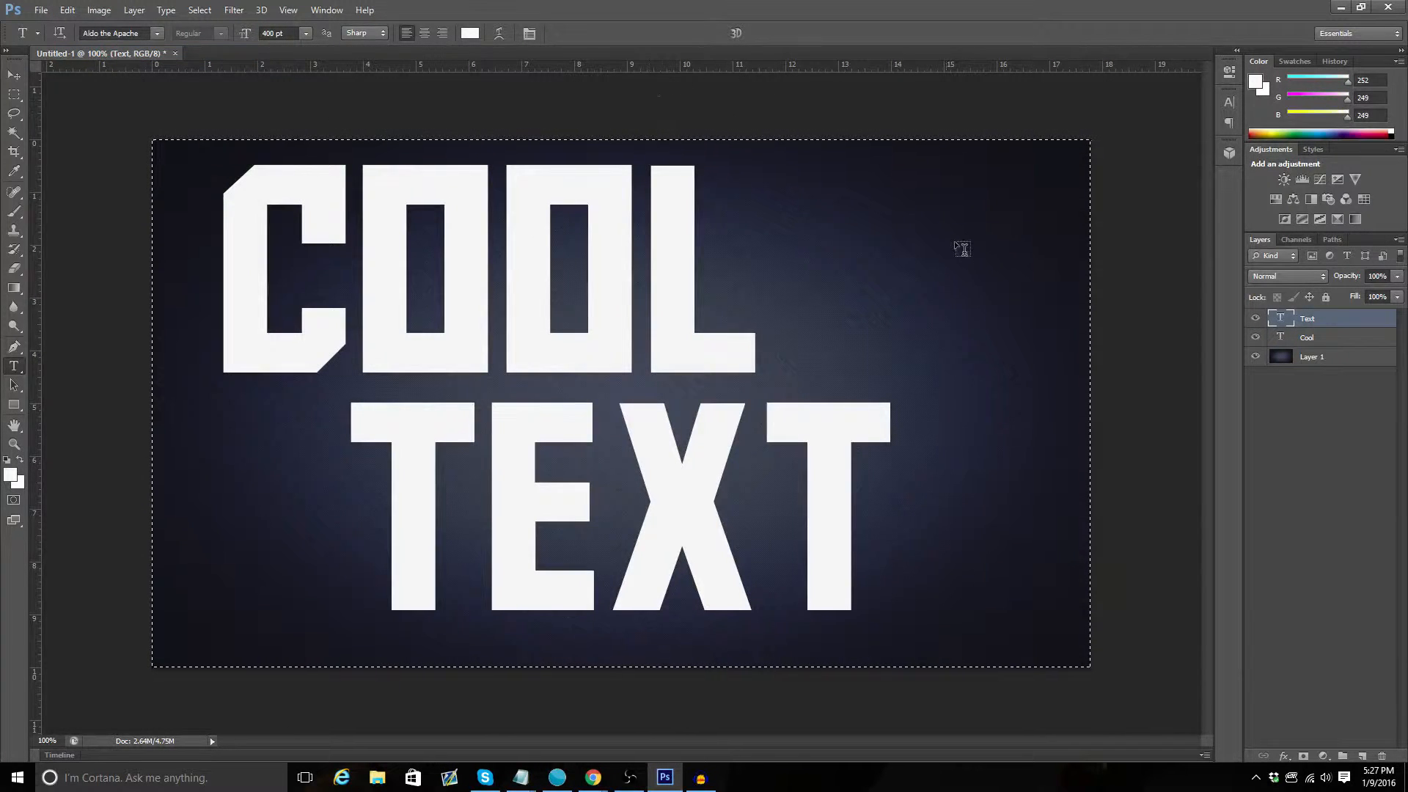
click(1115, 416)
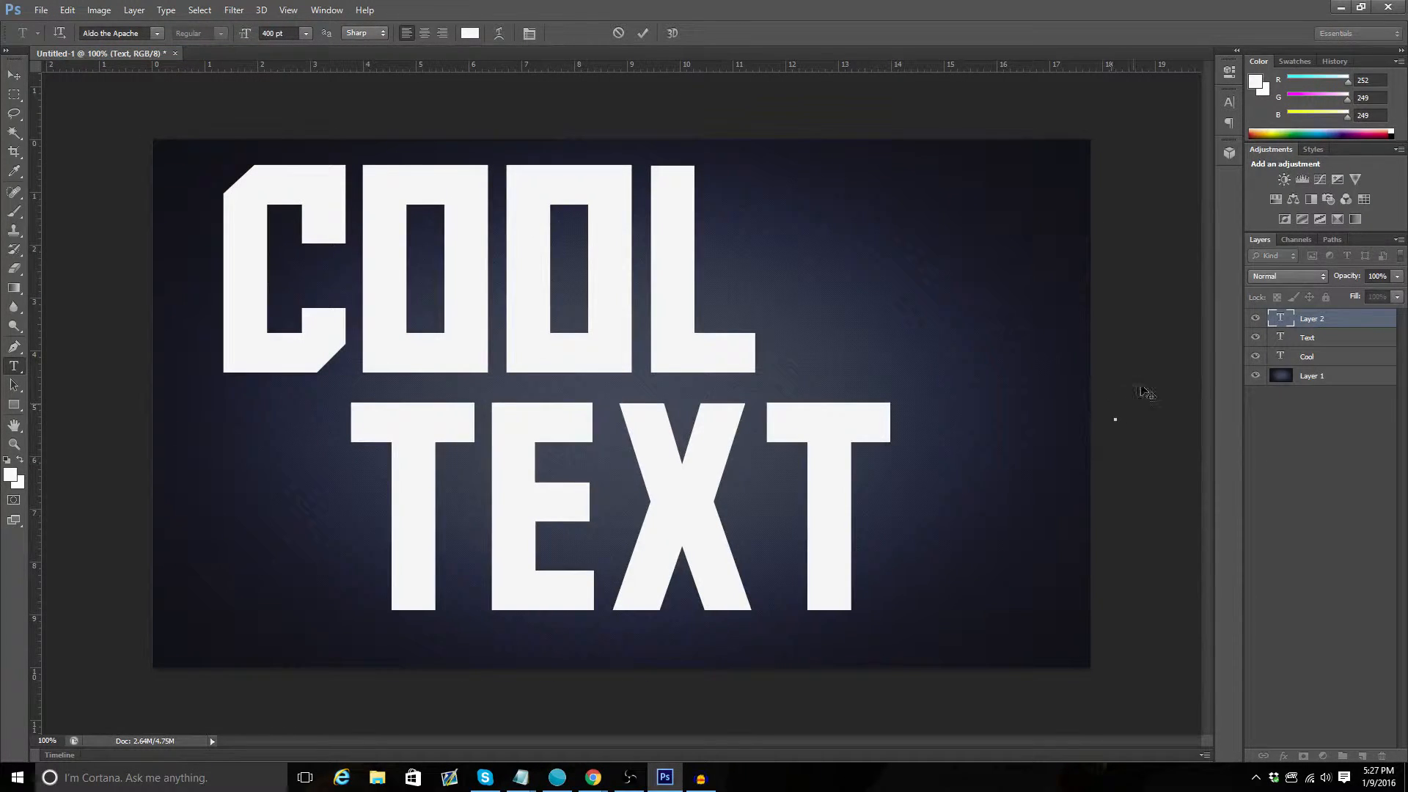
click(1318, 324)
right_click(1311, 323)
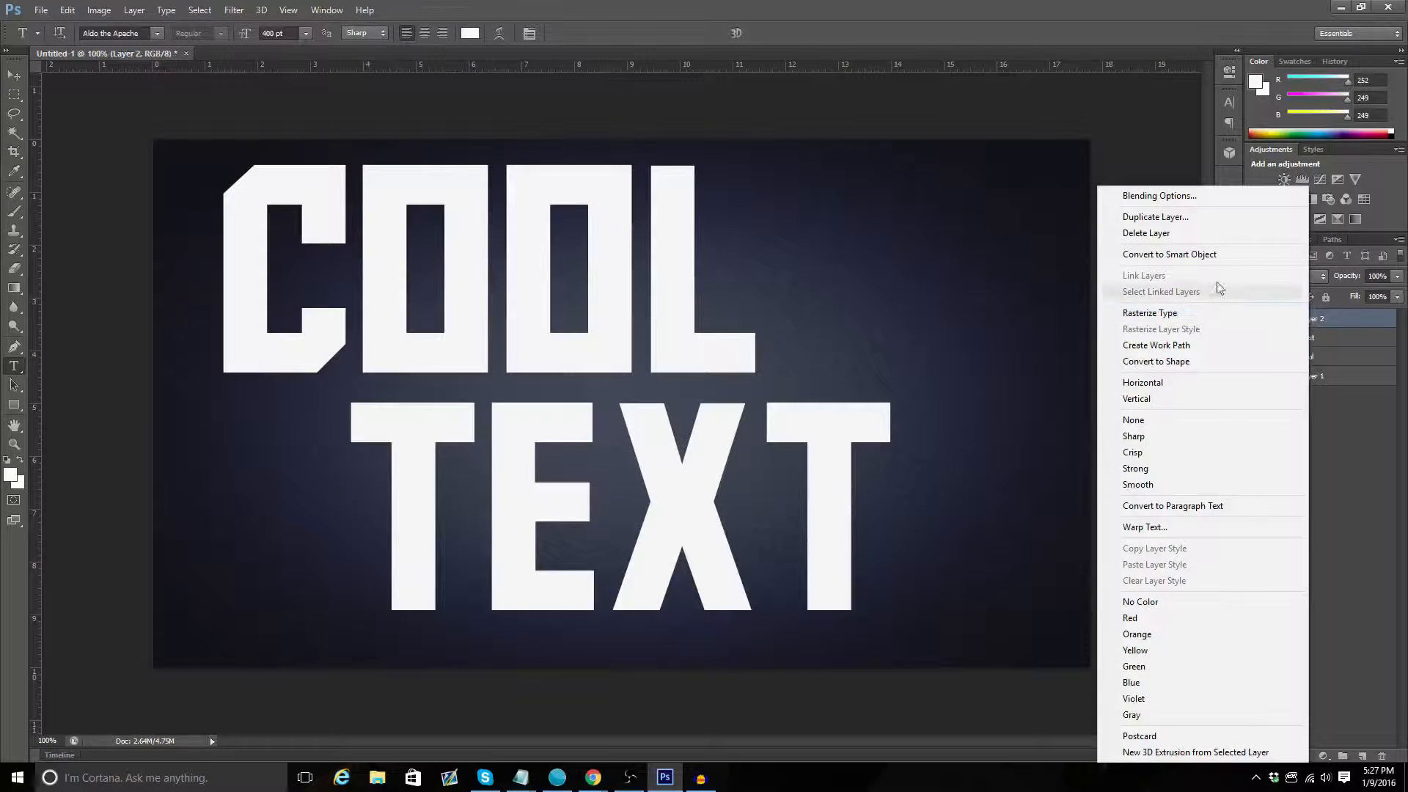
click(1166, 231)
click(674, 286)
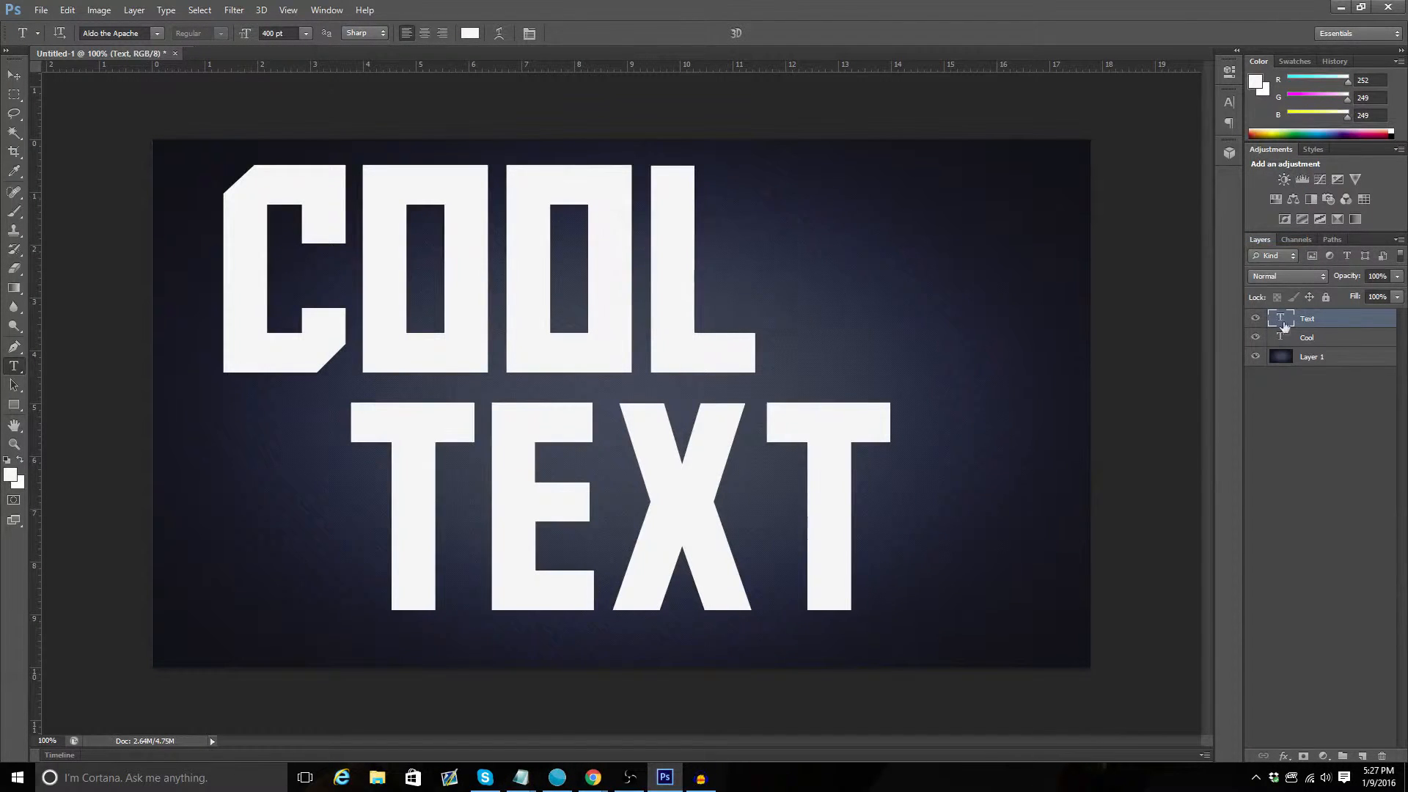
Give the Cool layer a drop shadow with 44% spread and 44 px size, plus a 9 px black outside stroke
right_click(1307, 339)
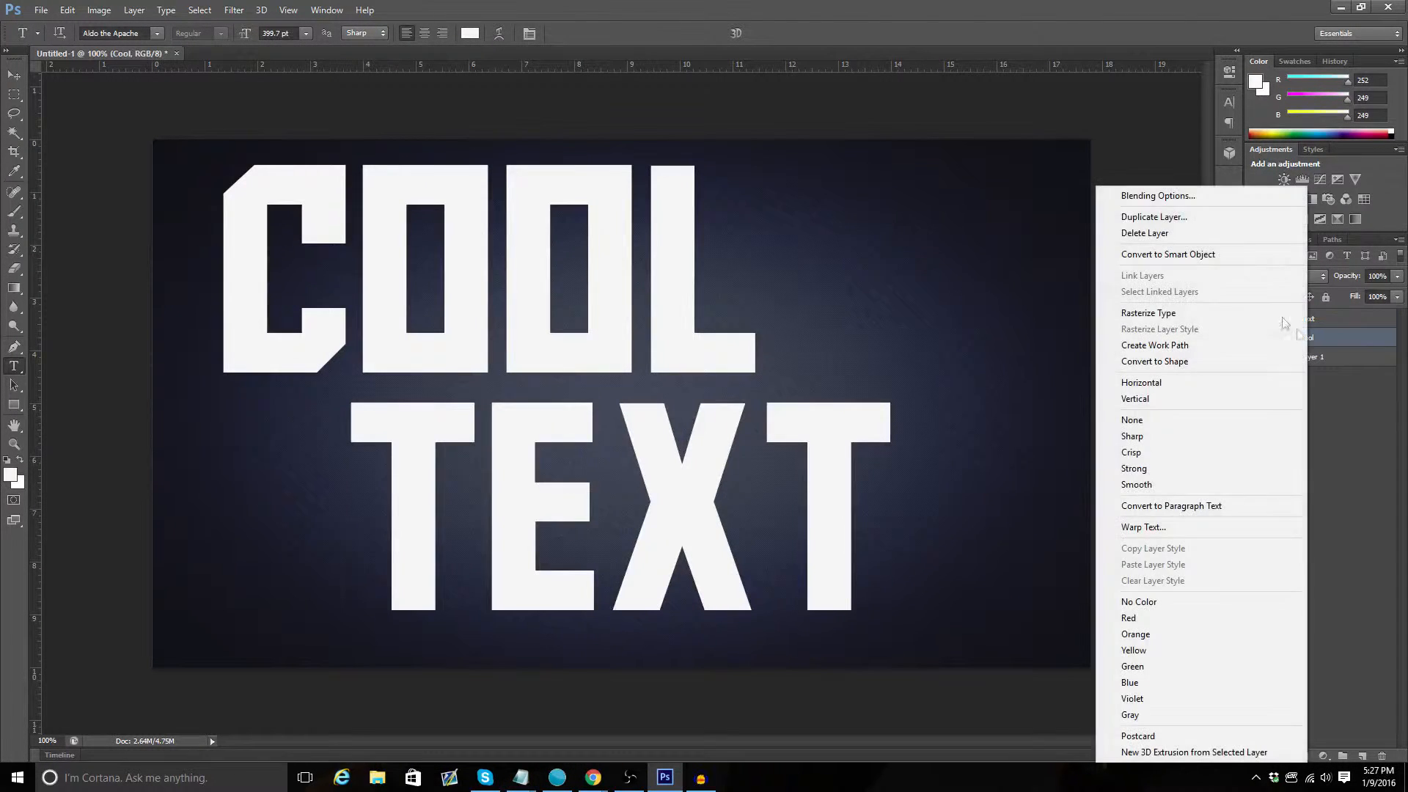
click(1156, 196)
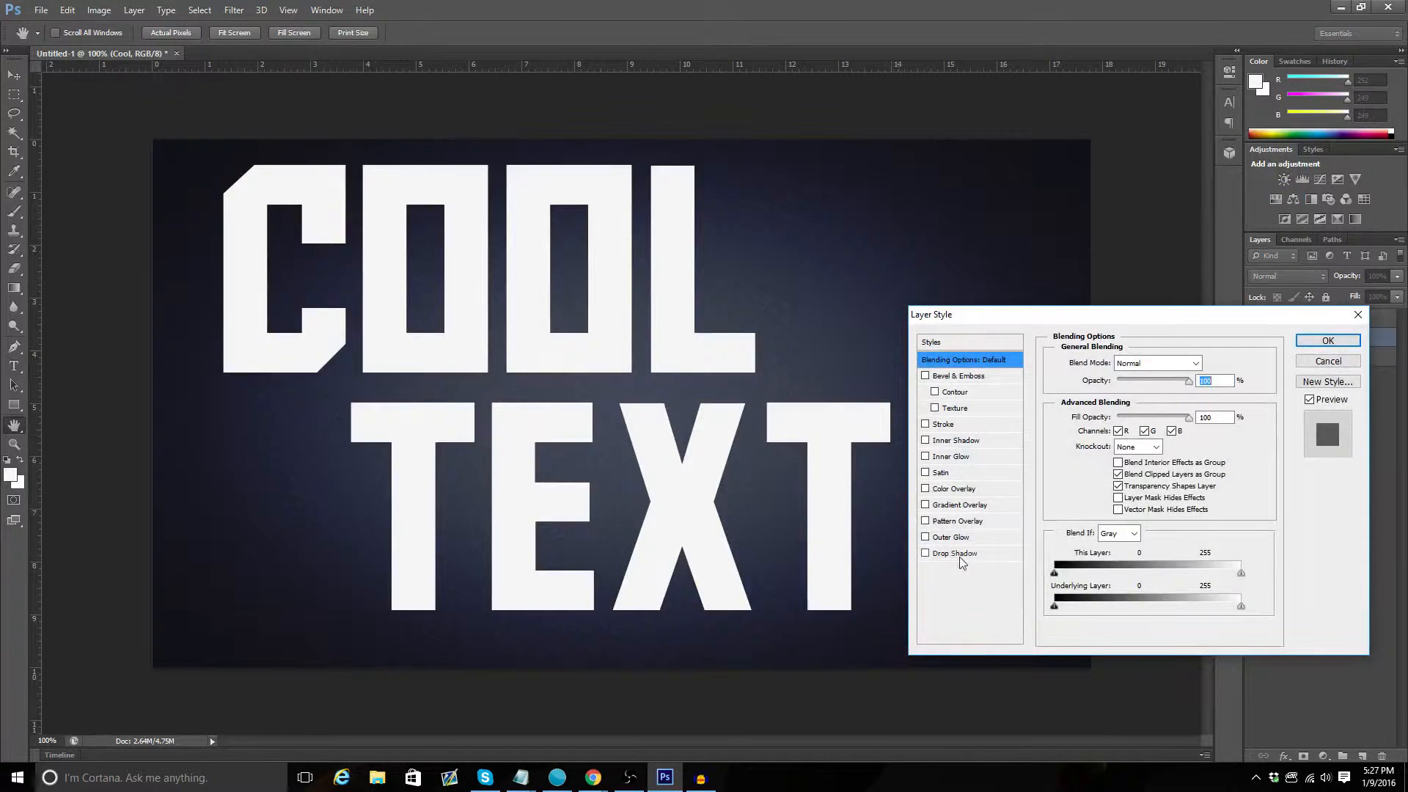
click(926, 554)
click(926, 425)
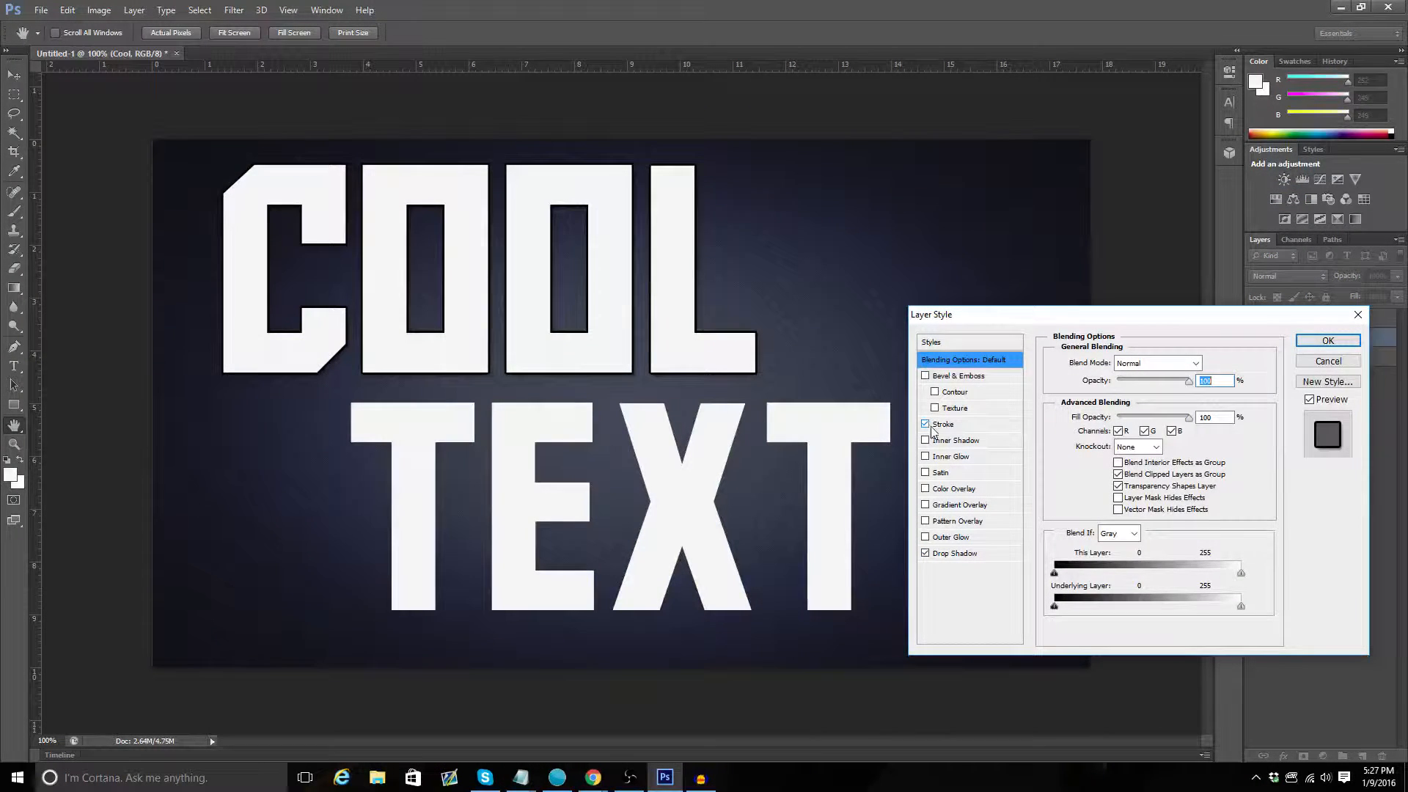
click(973, 556)
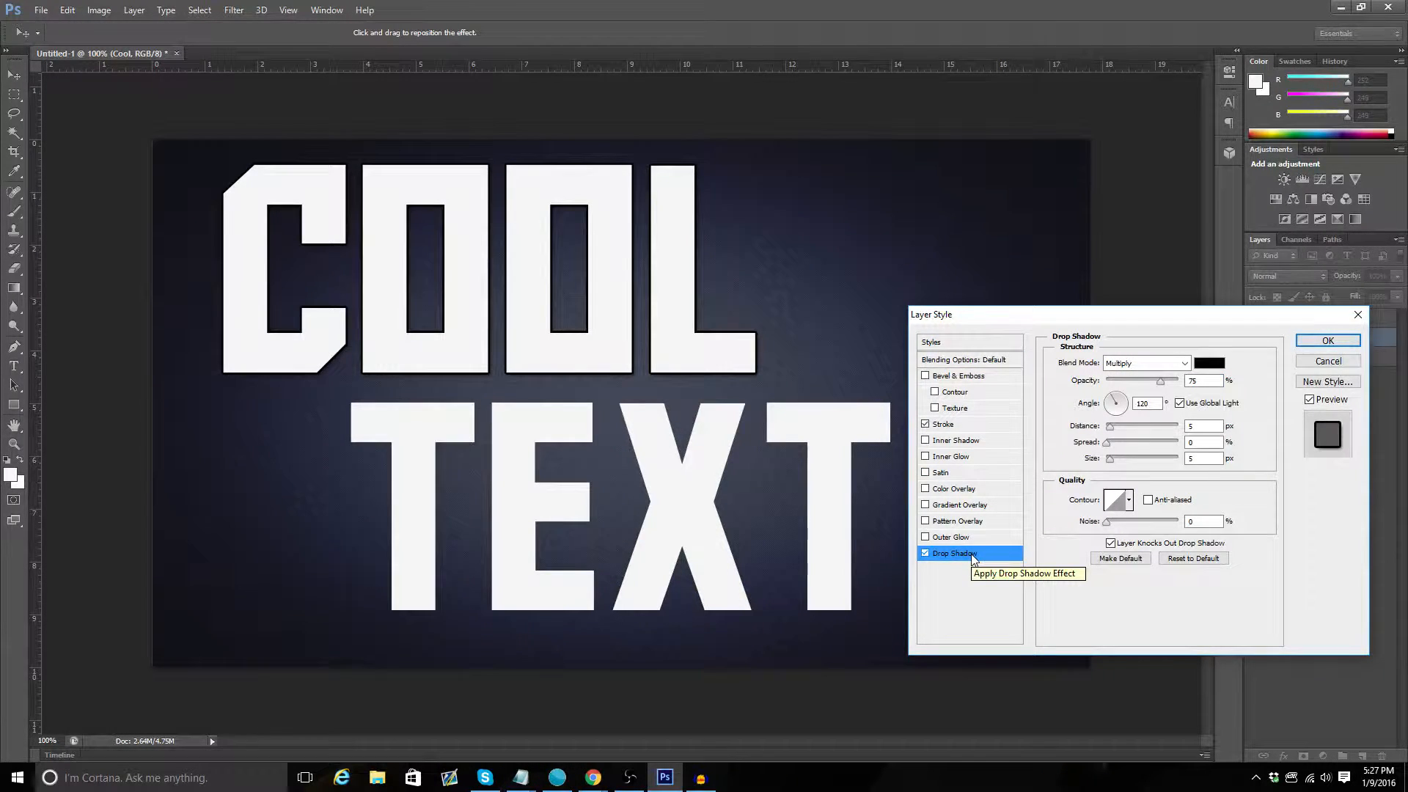
click(1206, 441)
text(44)
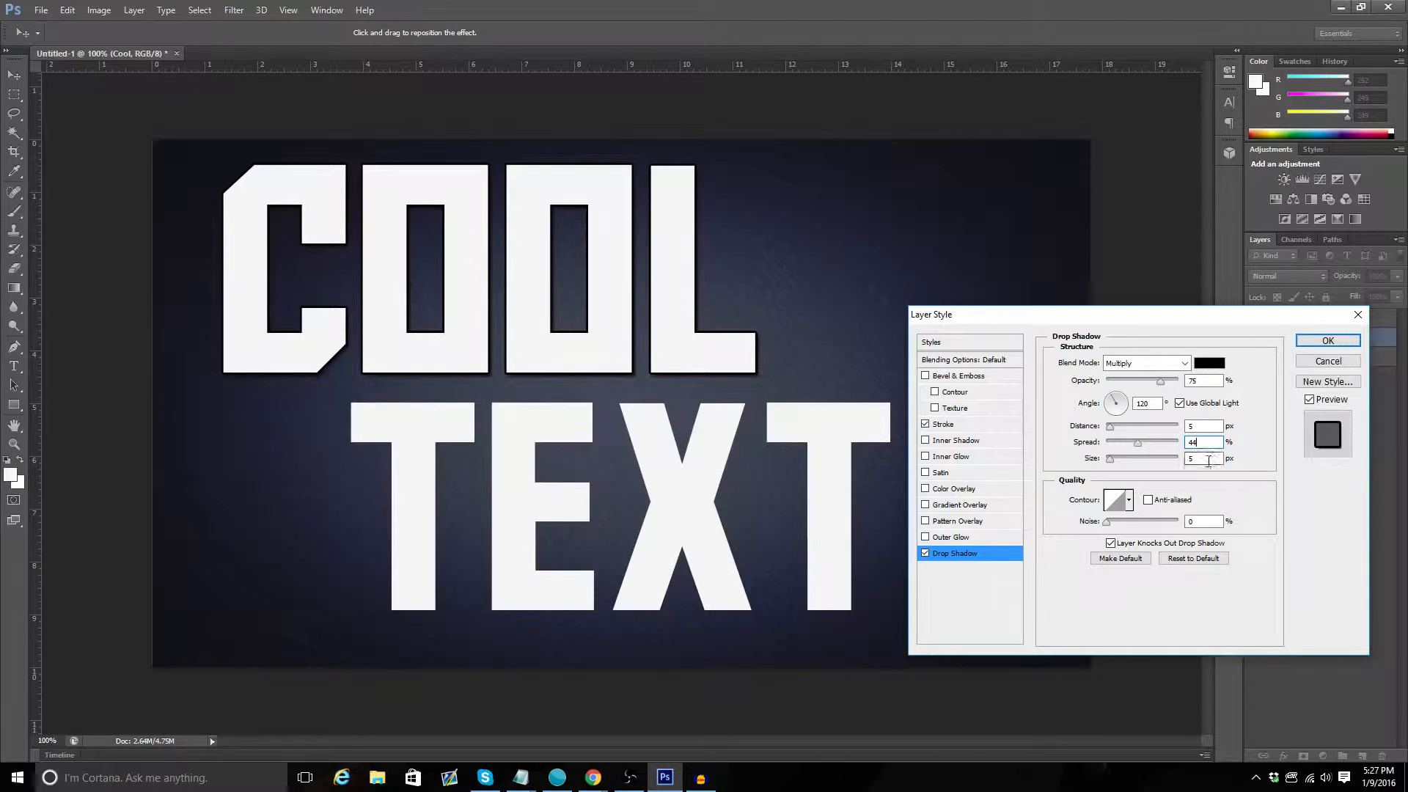
text(44)
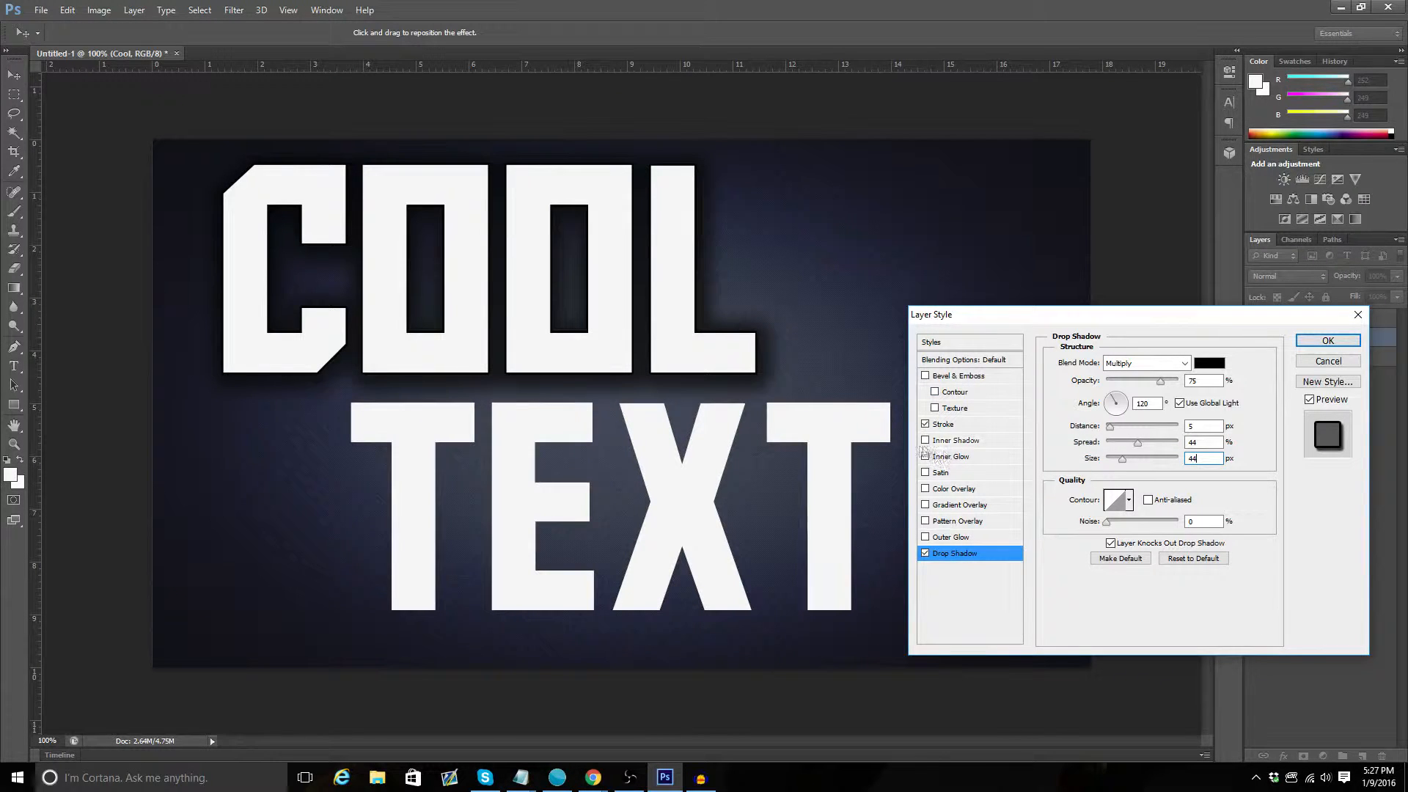
click(962, 425)
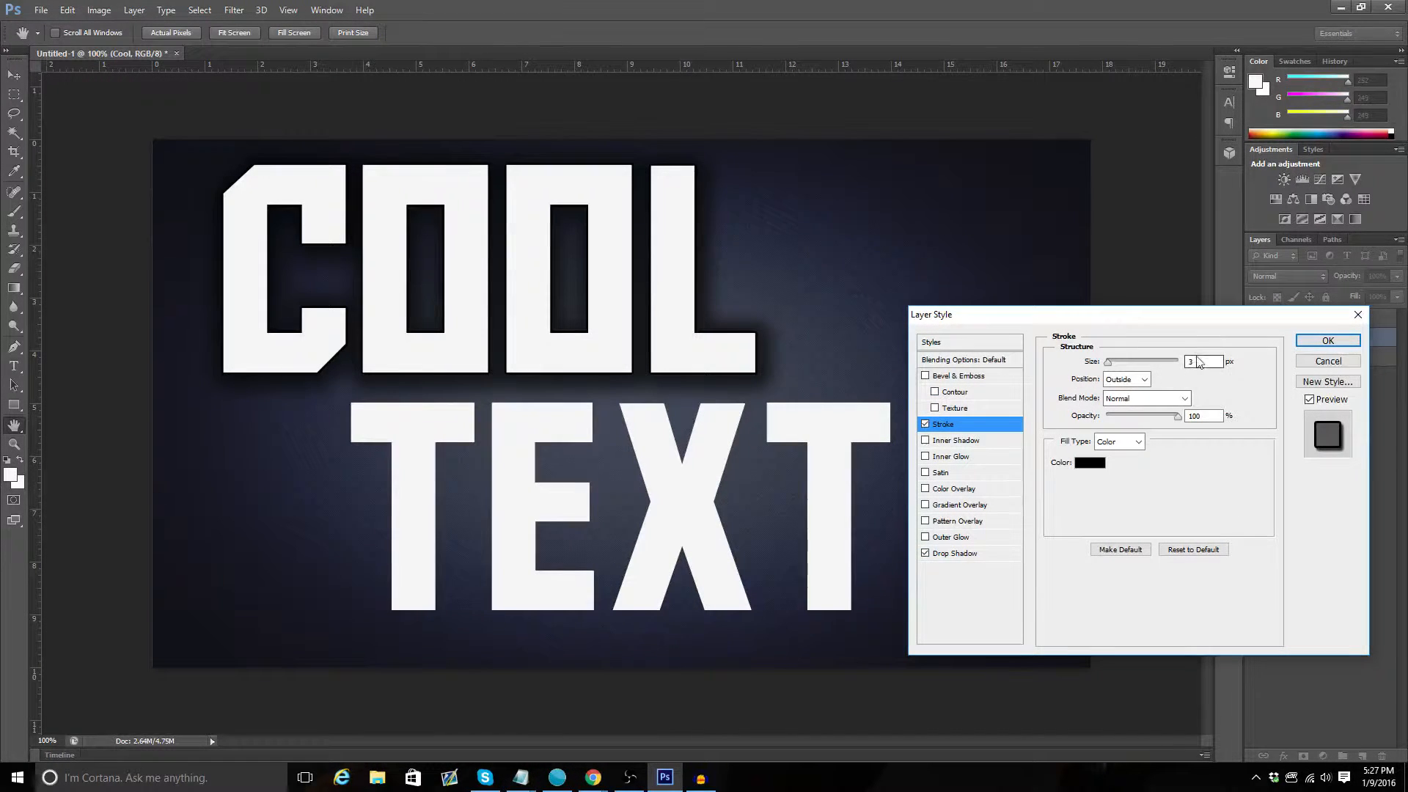
text(9)
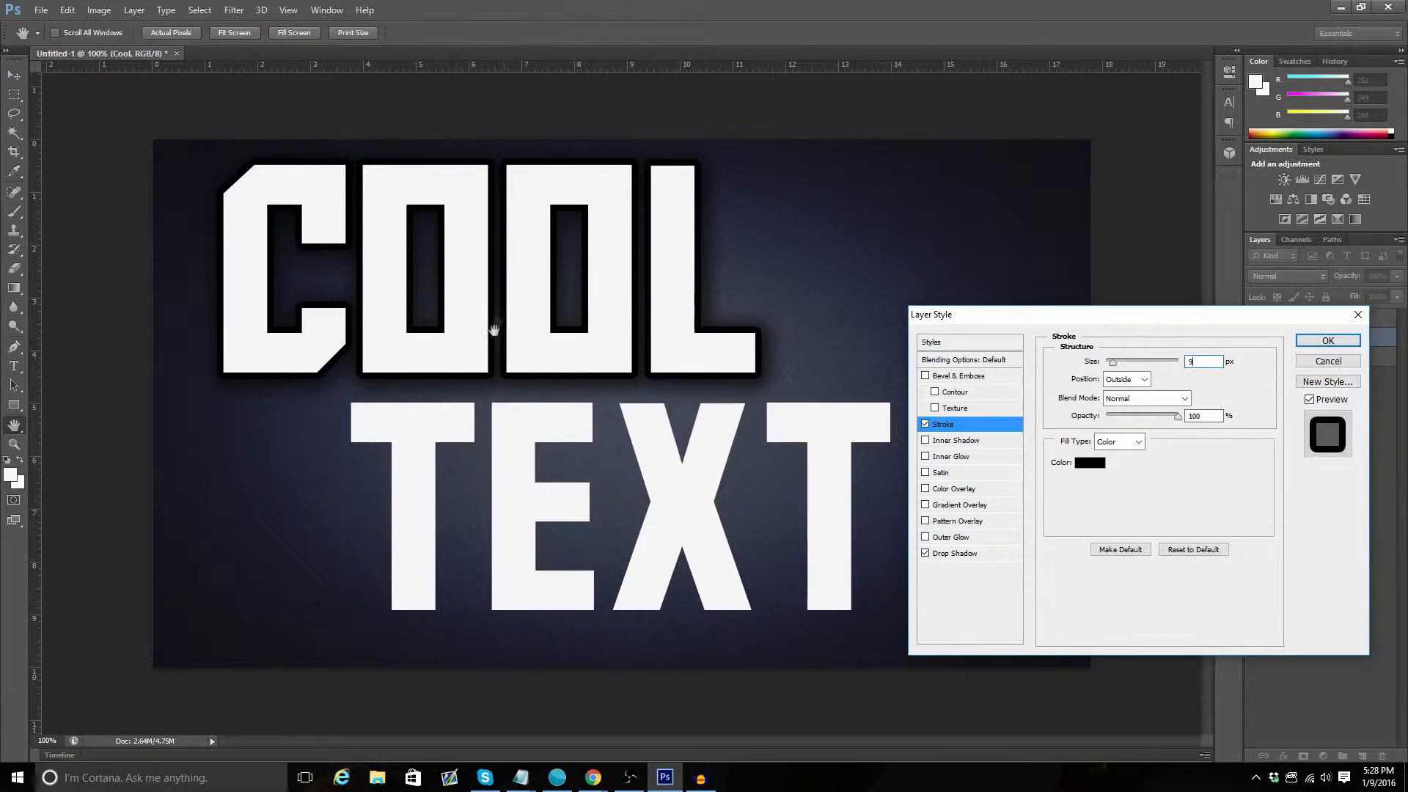
Add a gradient overlay to the Cool layer using the Red, Green preset and change its red stop to off-white
click(925, 505)
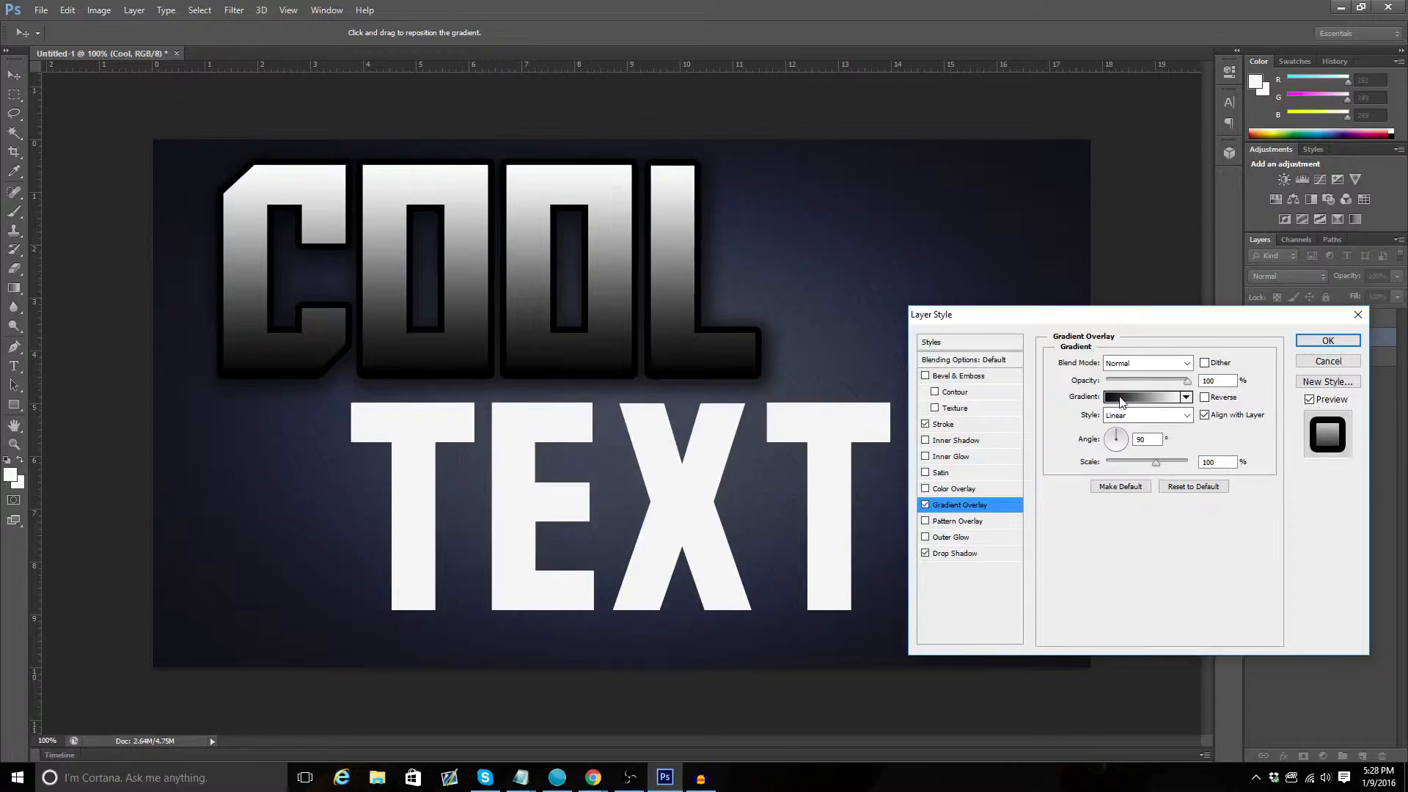
click(1120, 398)
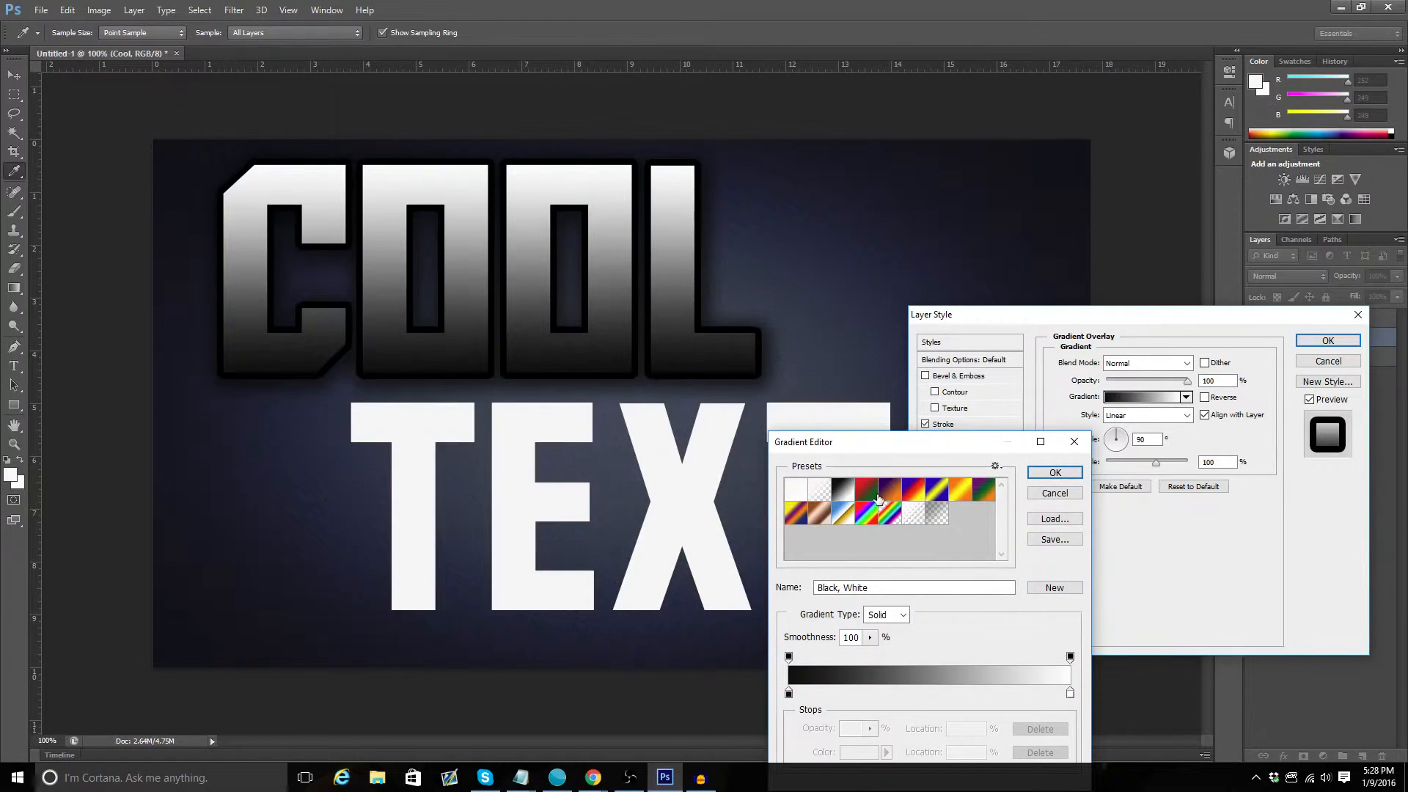
click(896, 499)
click(865, 490)
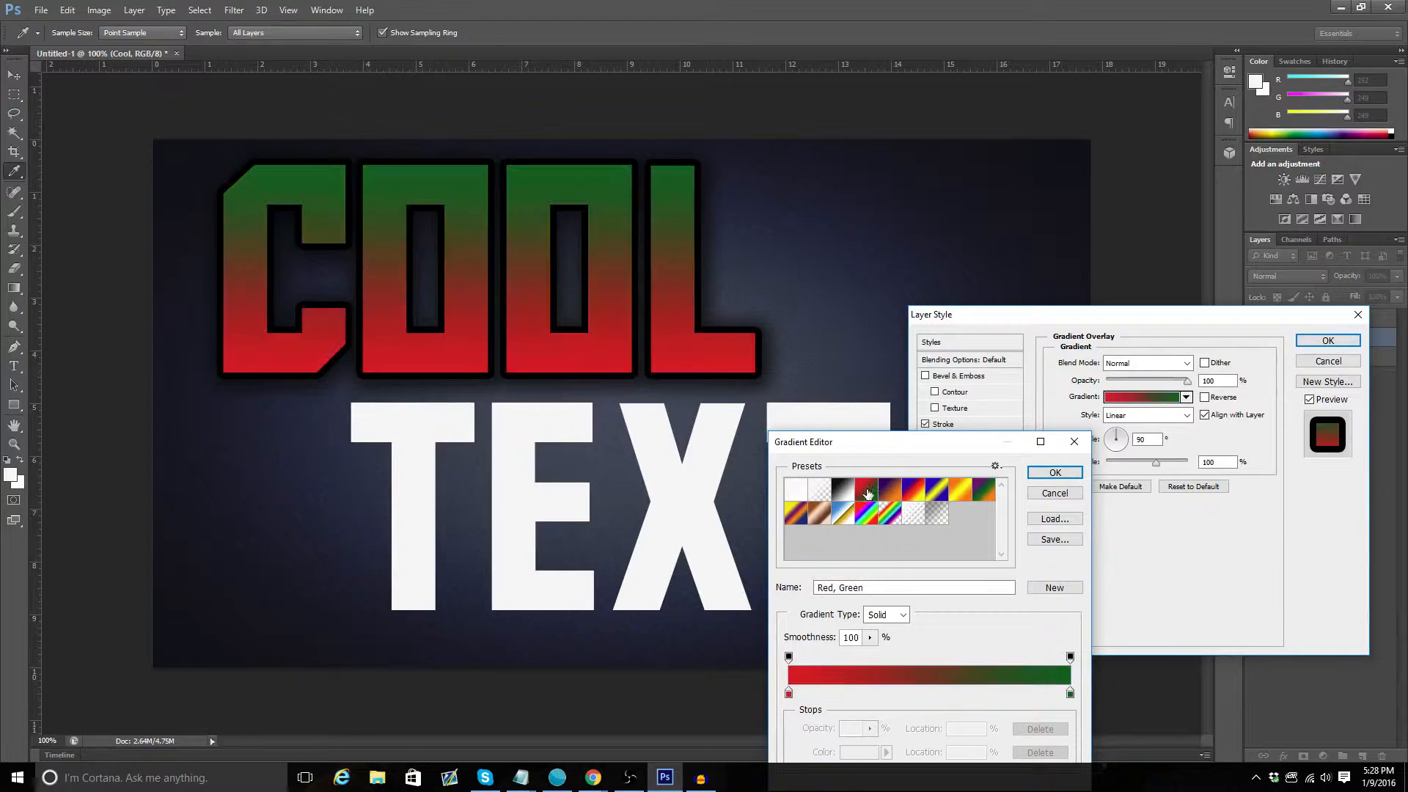
double_click(788, 692)
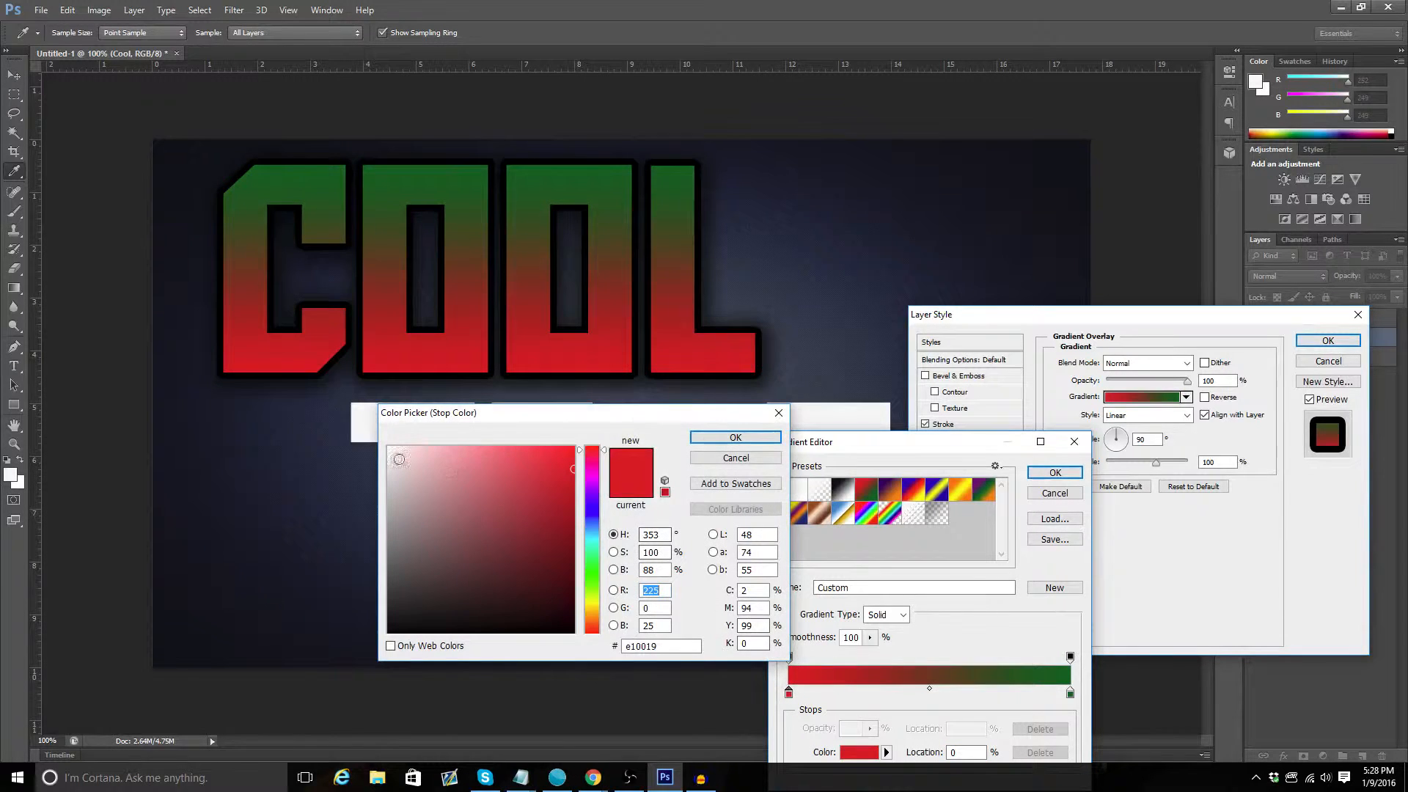
click(392, 457)
click(739, 438)
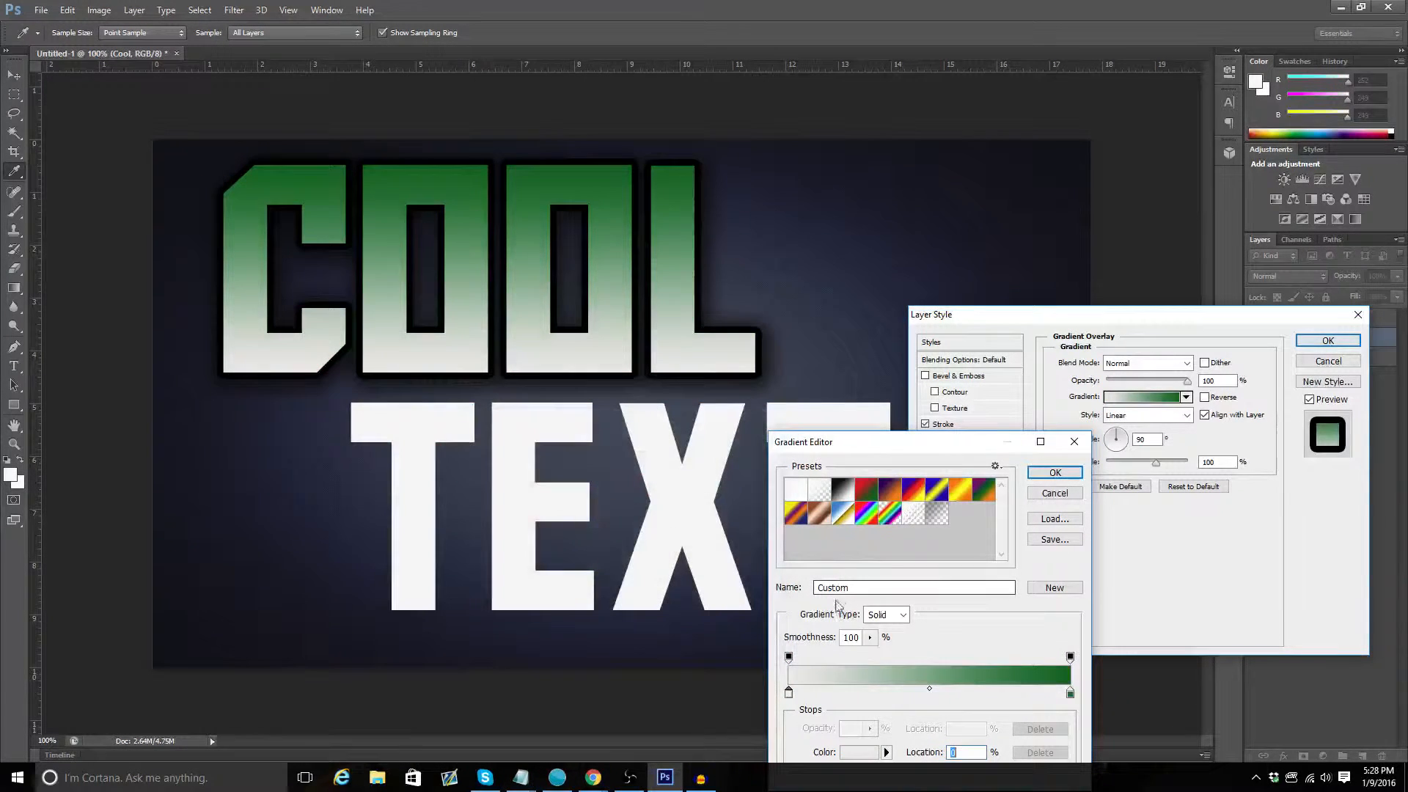
Set the overlay gradient's green stop to magenta e82ddd and accept the gradient
double_click(1070, 692)
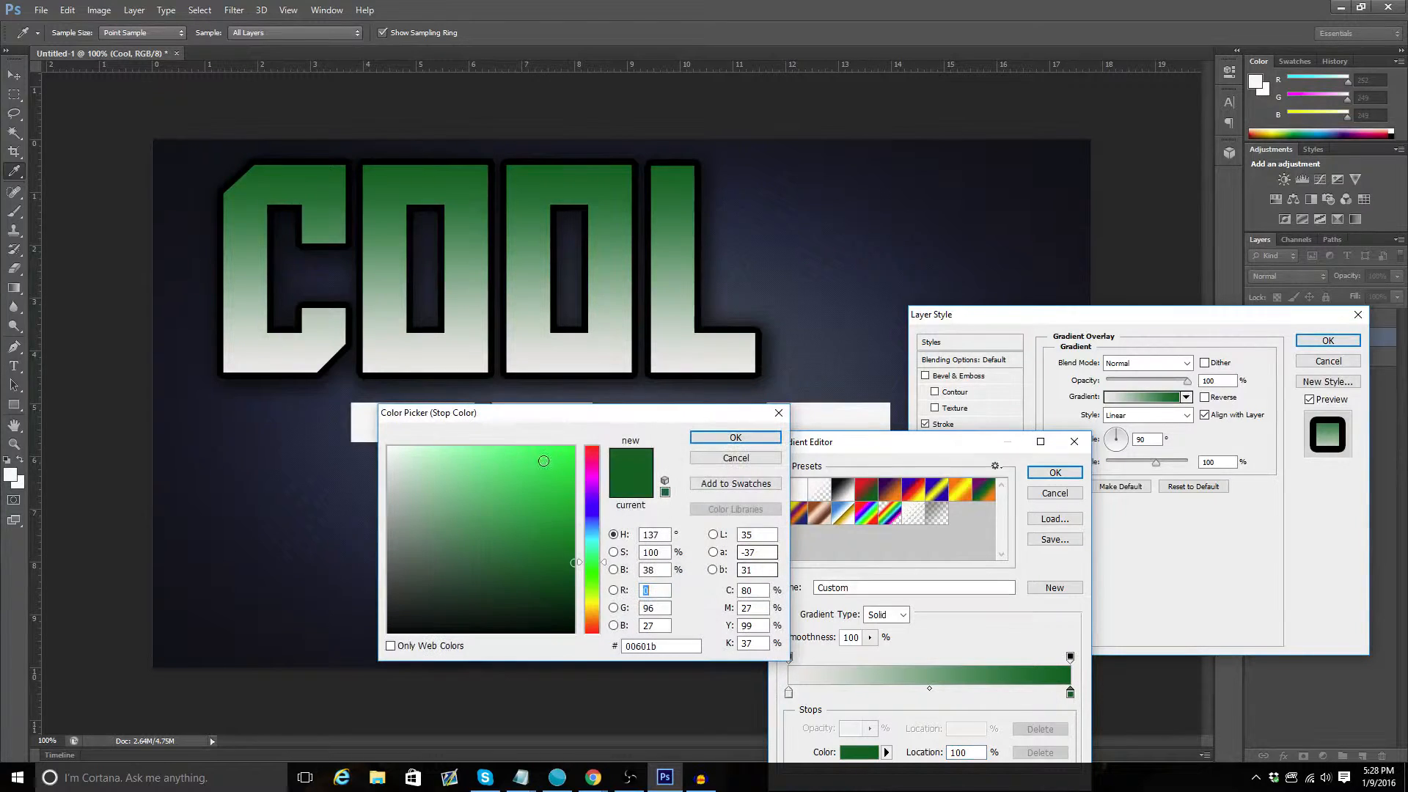
drag(598, 481, 596, 475)
click(538, 463)
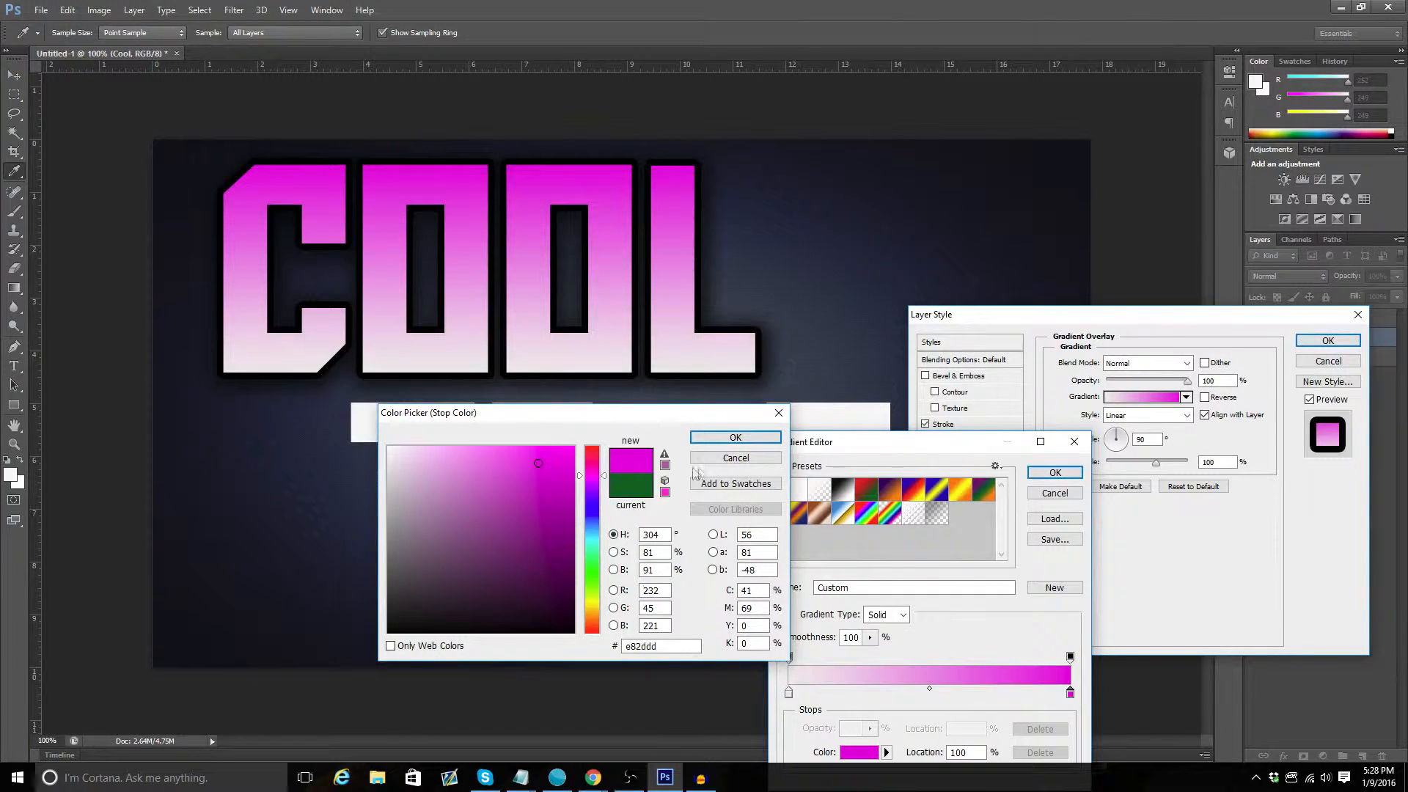
click(1056, 473)
click(743, 440)
click(1054, 473)
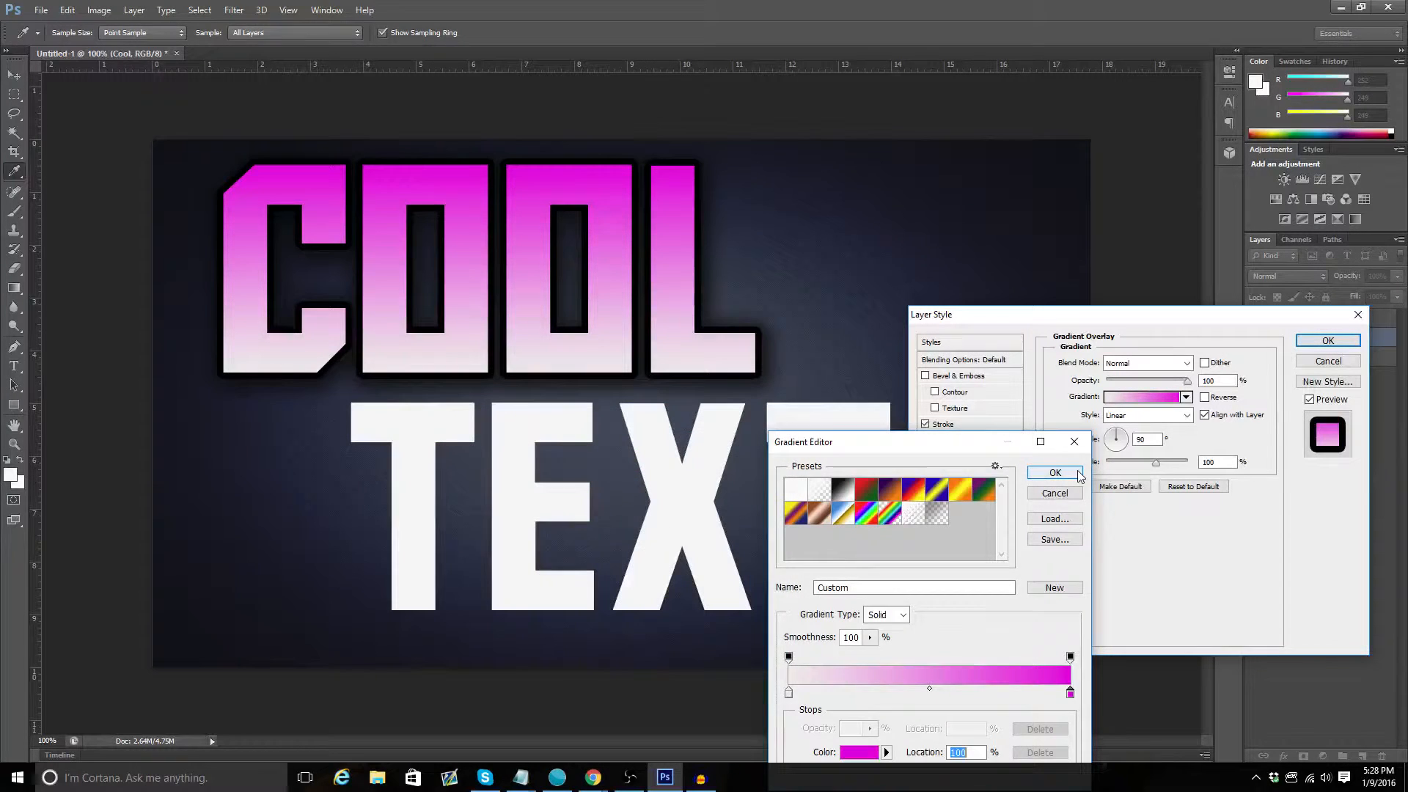
Reapply the Red, Green preset to the Cool layer's overlay gradient and change its red stop to white
click(1129, 397)
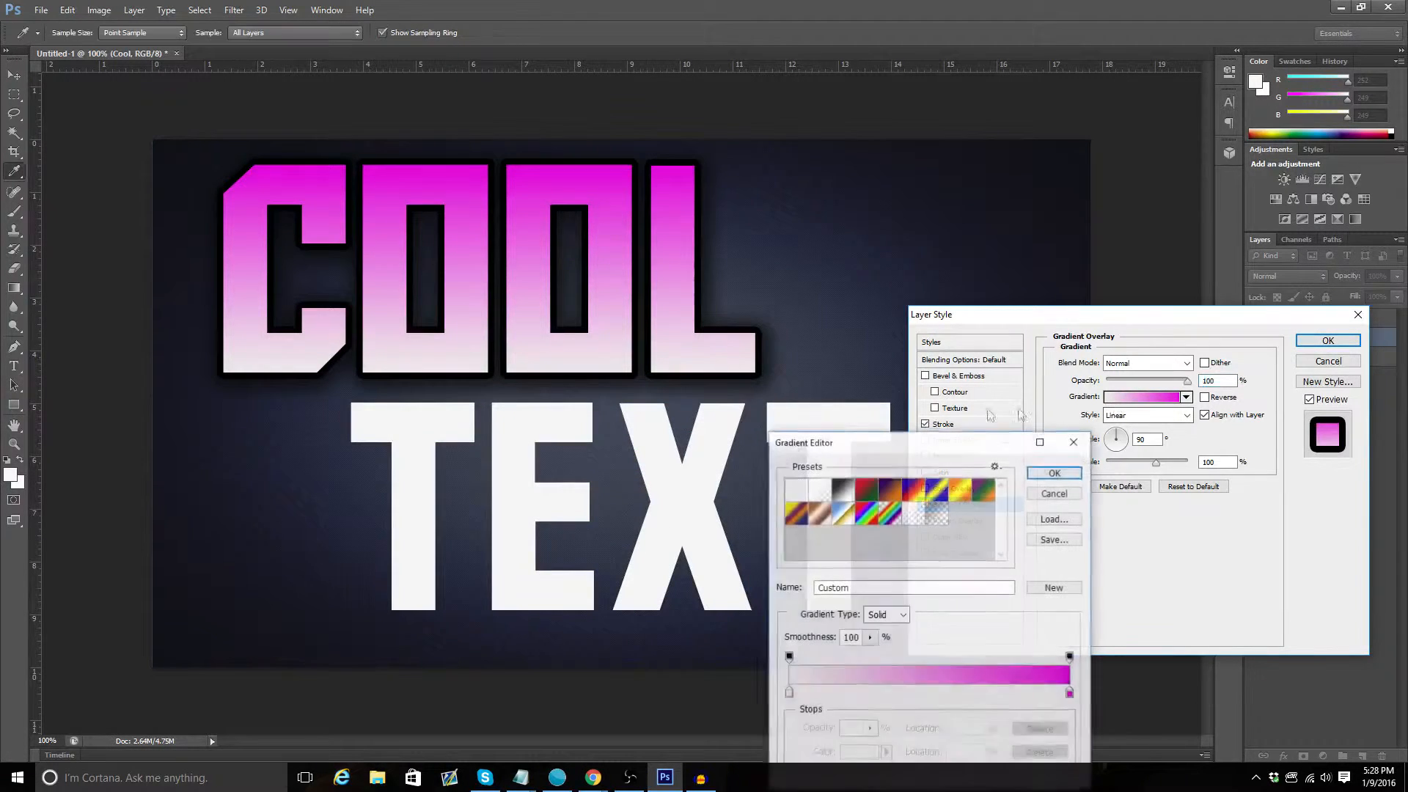
click(962, 491)
click(889, 495)
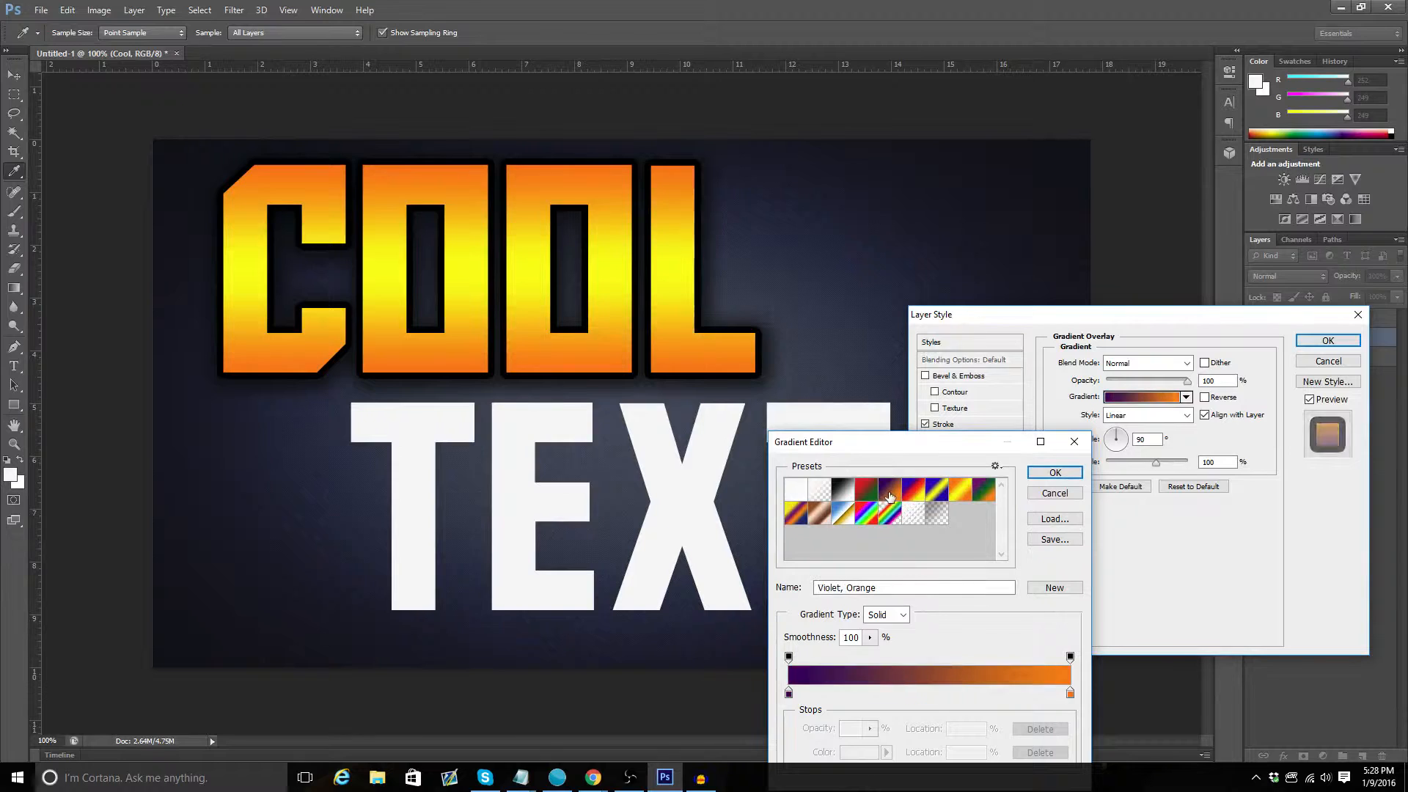
click(867, 494)
click(844, 492)
click(868, 494)
click(789, 693)
double_click(788, 693)
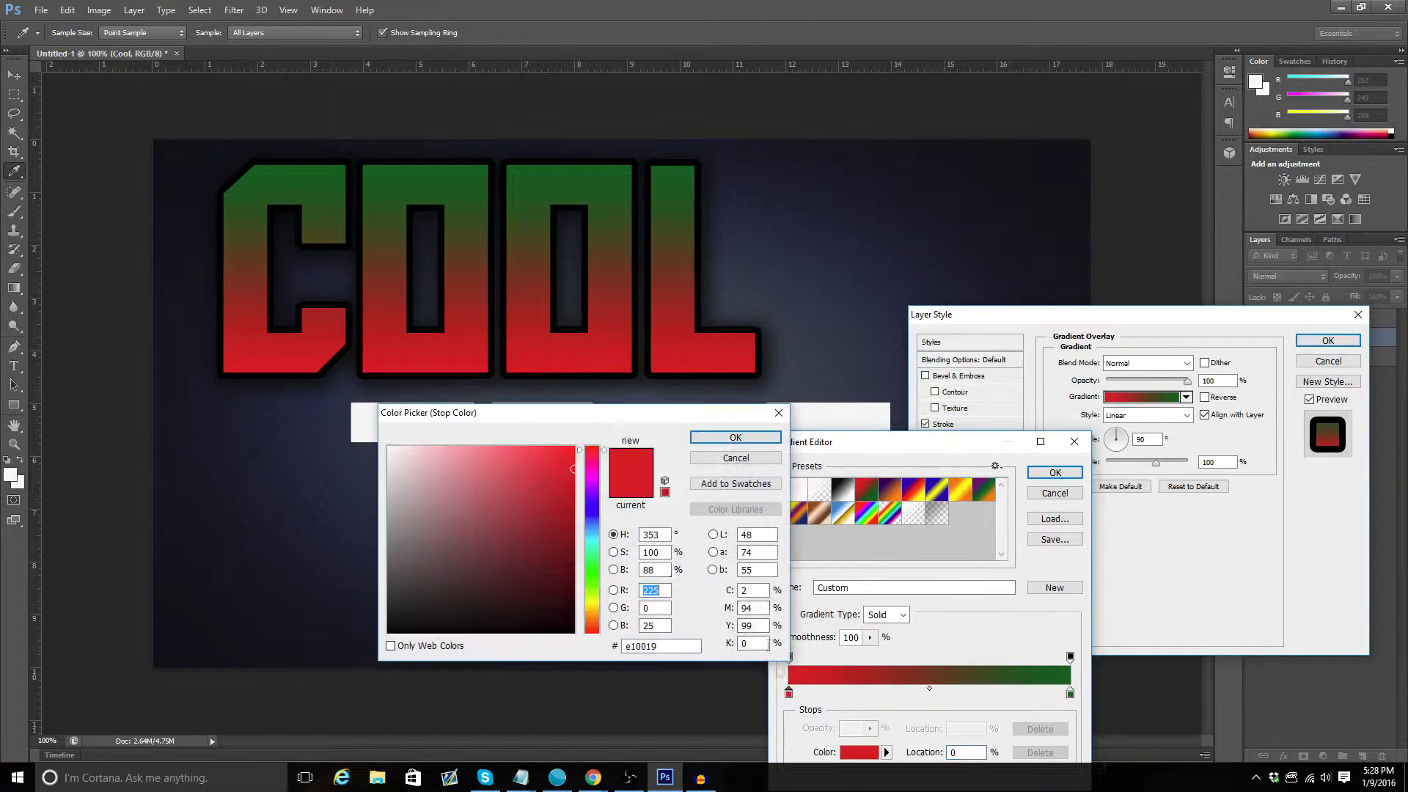
click(389, 447)
click(735, 437)
Set the overlay gradient's green stop to bright magenta fc22d0 and apply the Cool layer's style
double_click(1070, 693)
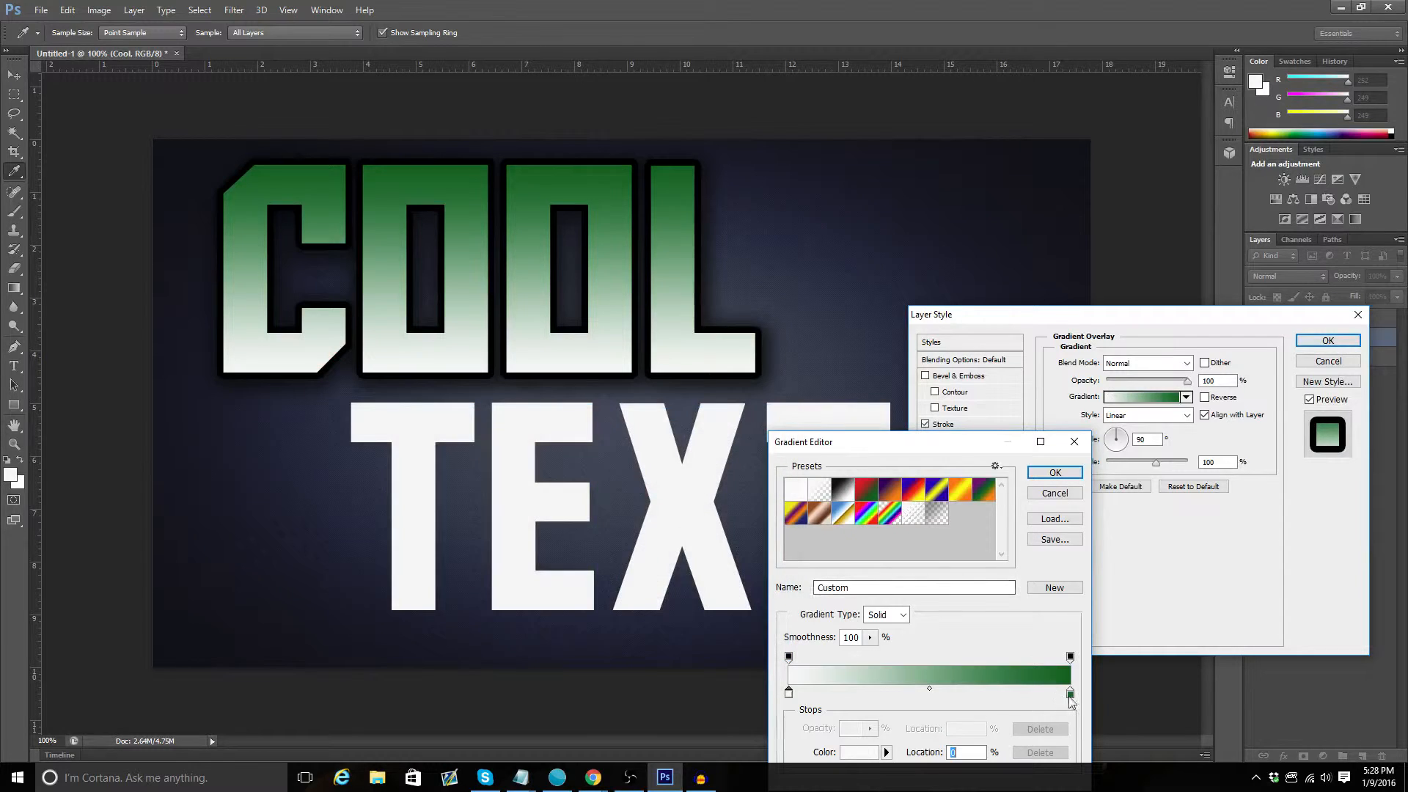
click(591, 471)
click(550, 449)
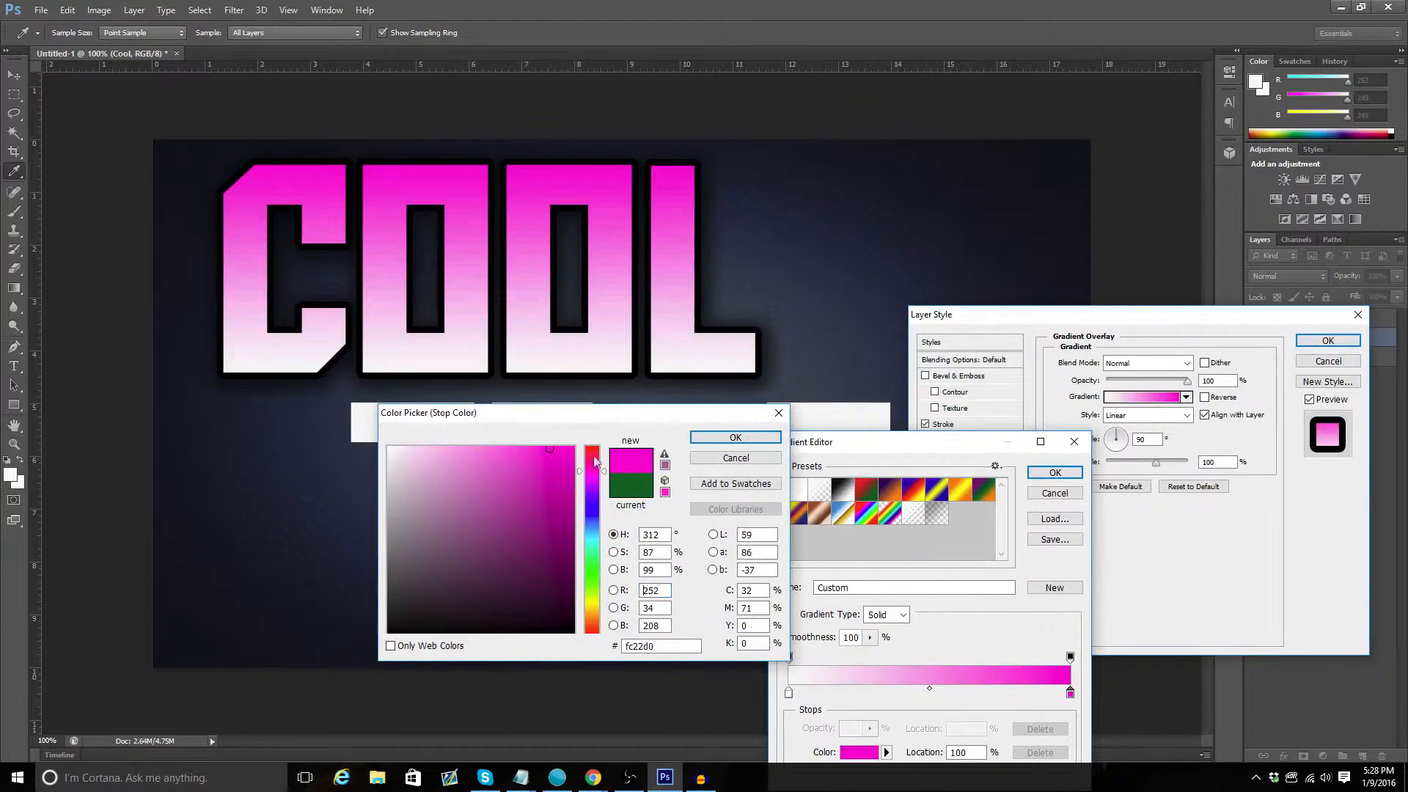
click(735, 437)
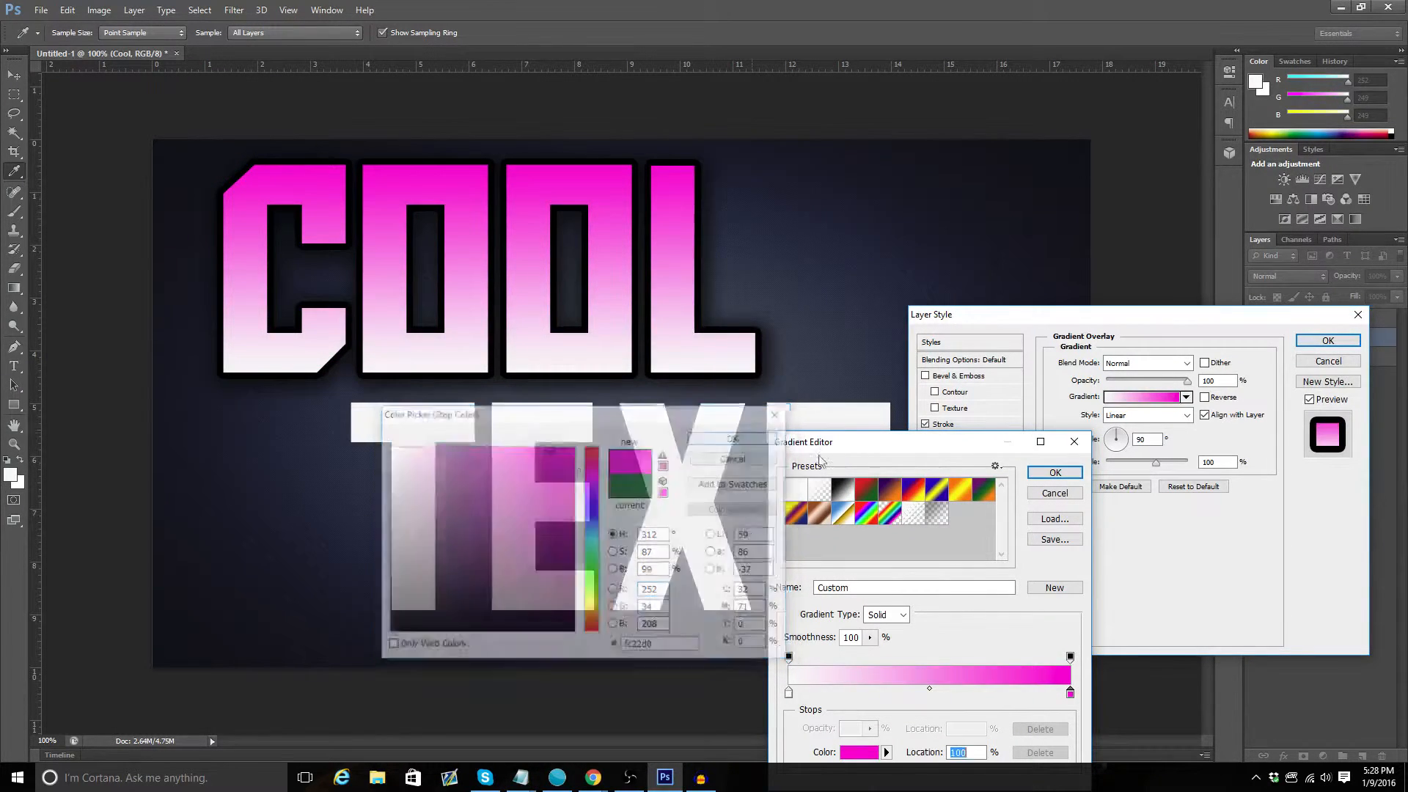
click(1054, 473)
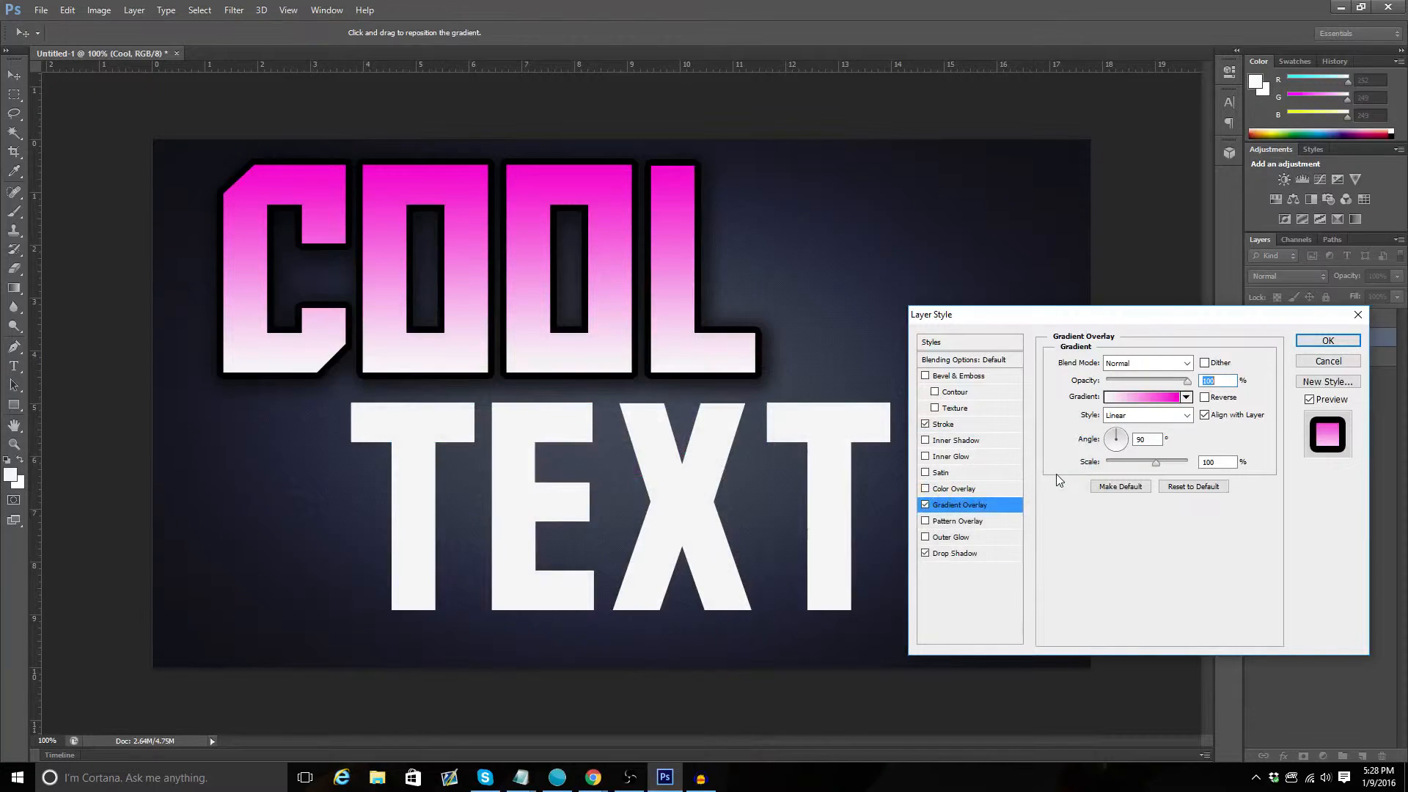
click(1327, 341)
Enable a drop shadow on the Text layer and add a black outside stroke of 9 px
click(1309, 318)
right_click(1309, 318)
click(1173, 194)
click(926, 553)
click(926, 424)
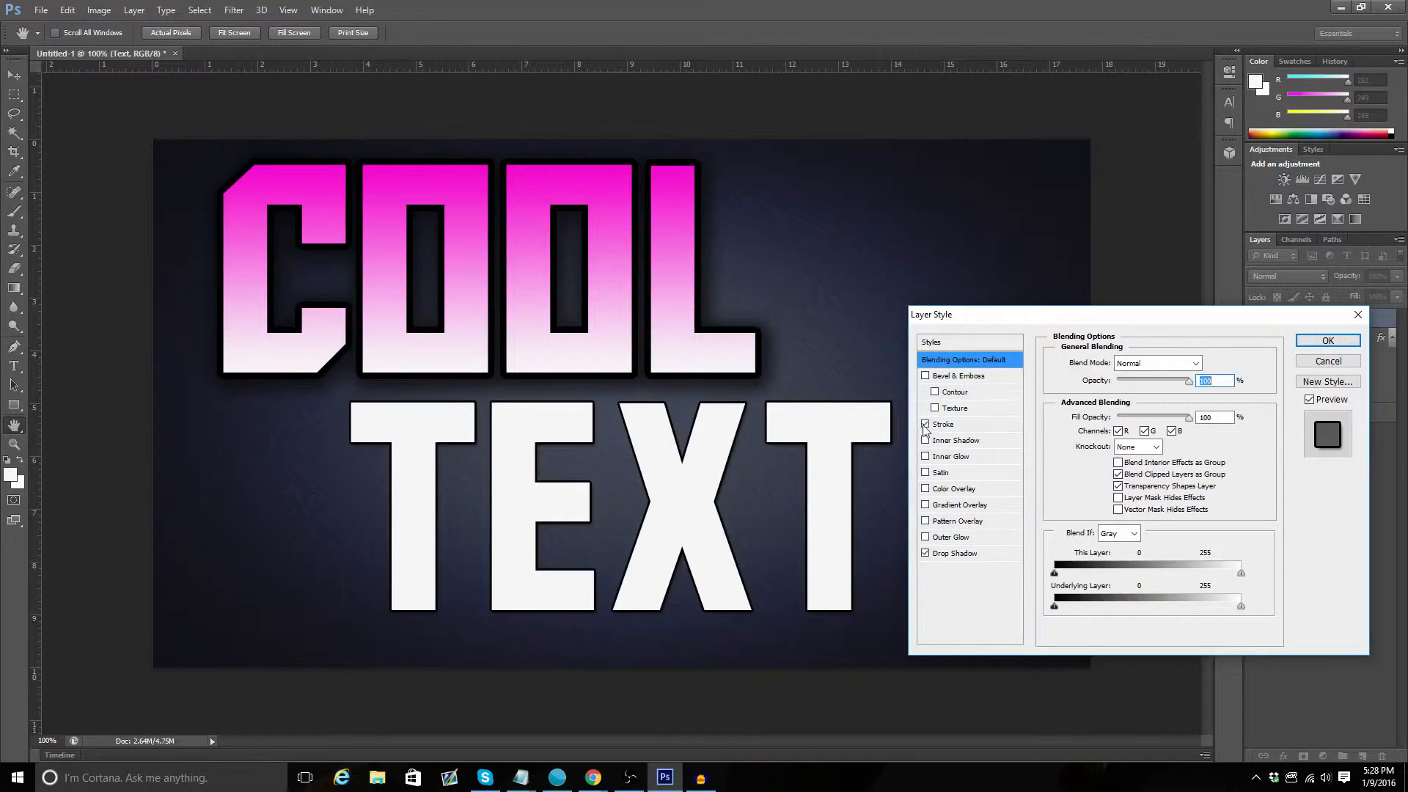
click(925, 424)
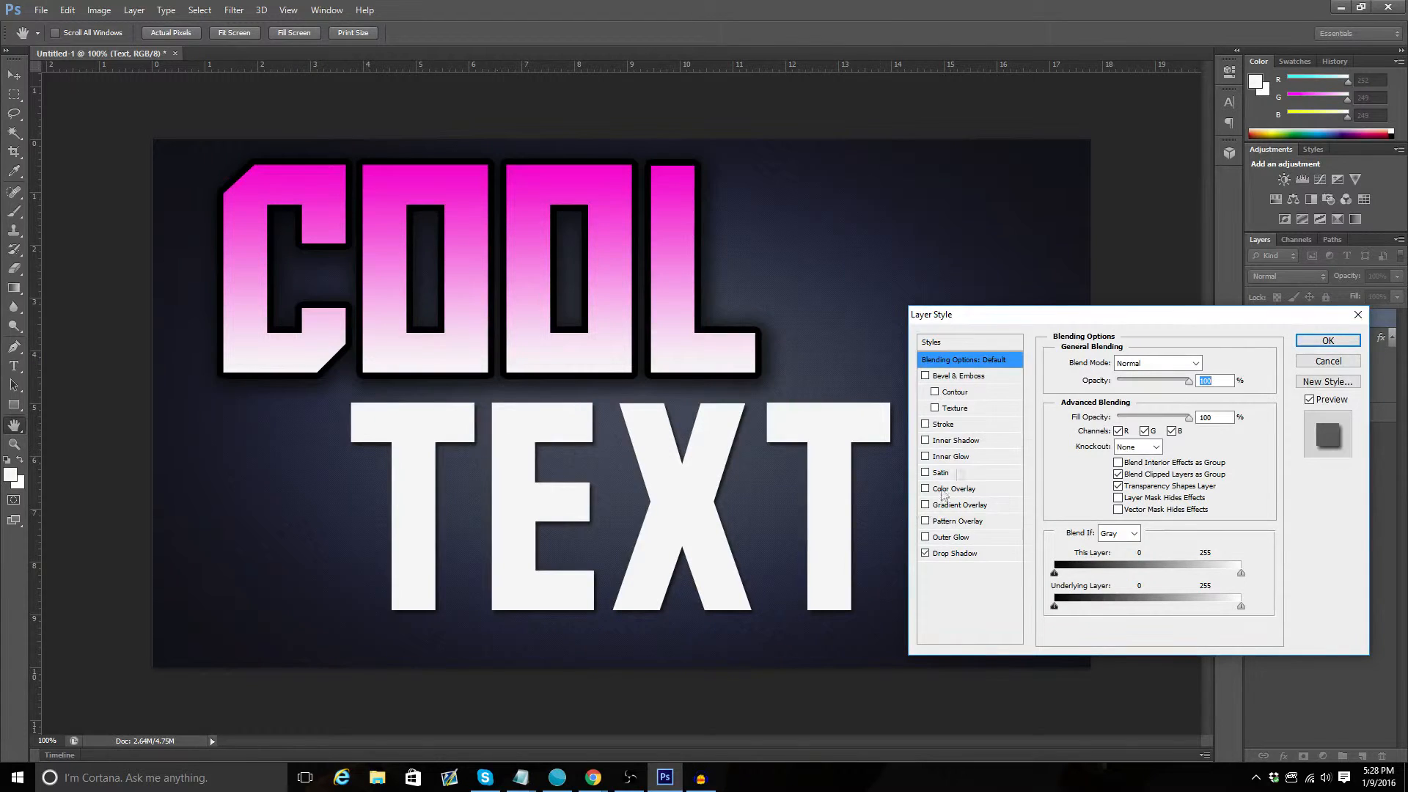
click(926, 424)
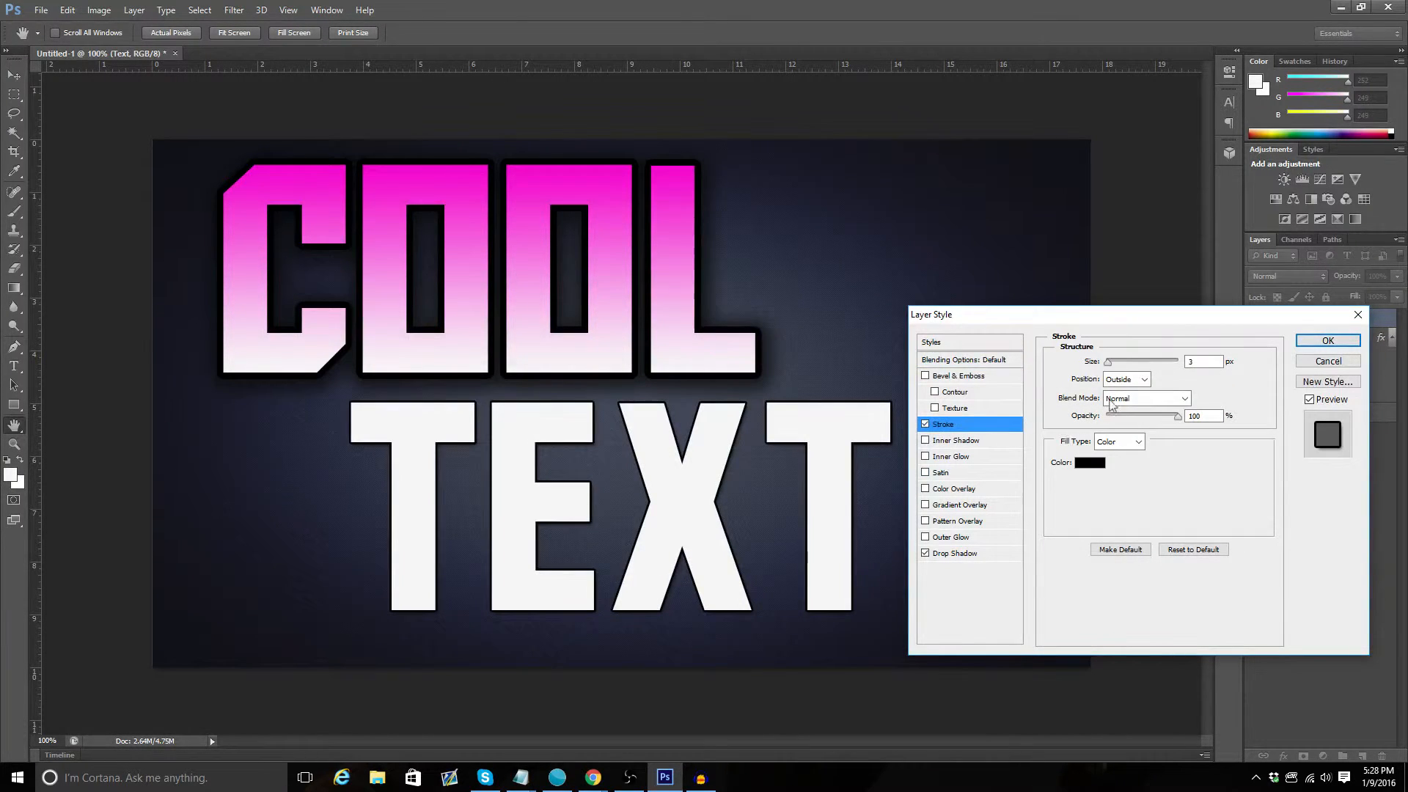
text(8)
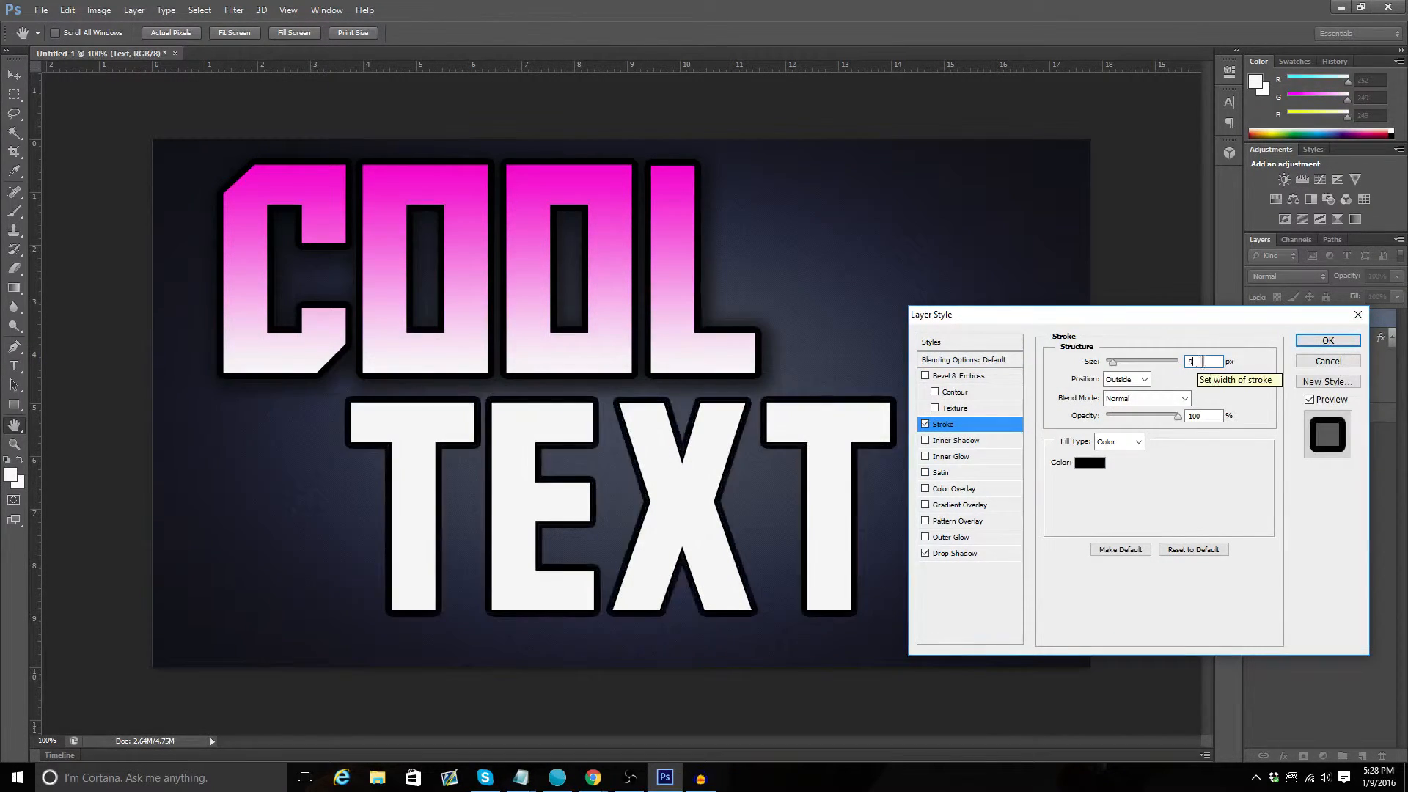
Set the Text layer's drop shadow to 100% opacity, 44% spread and 44 px size, and apply the style
click(954, 553)
click(1205, 381)
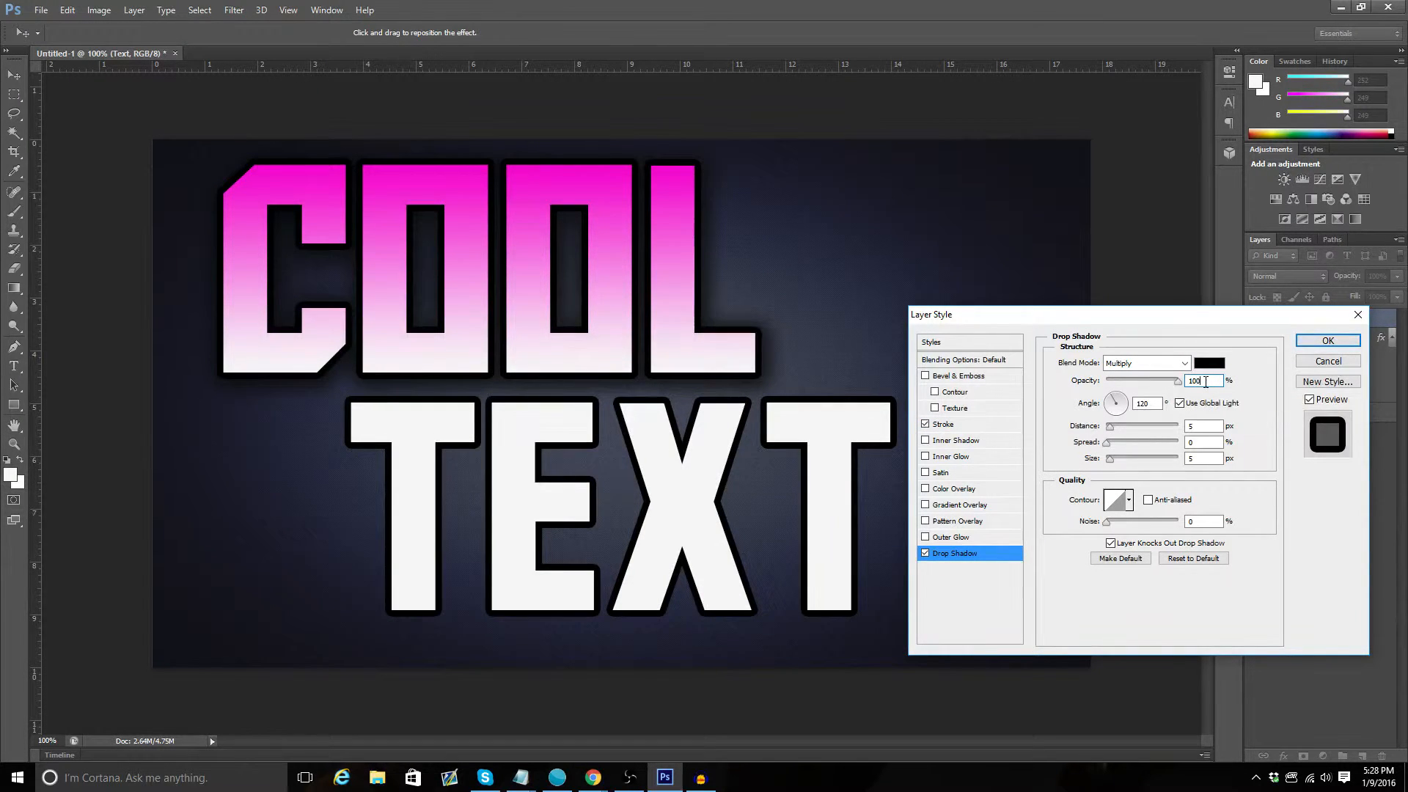
click(1205, 444)
key(Return)
text(44)
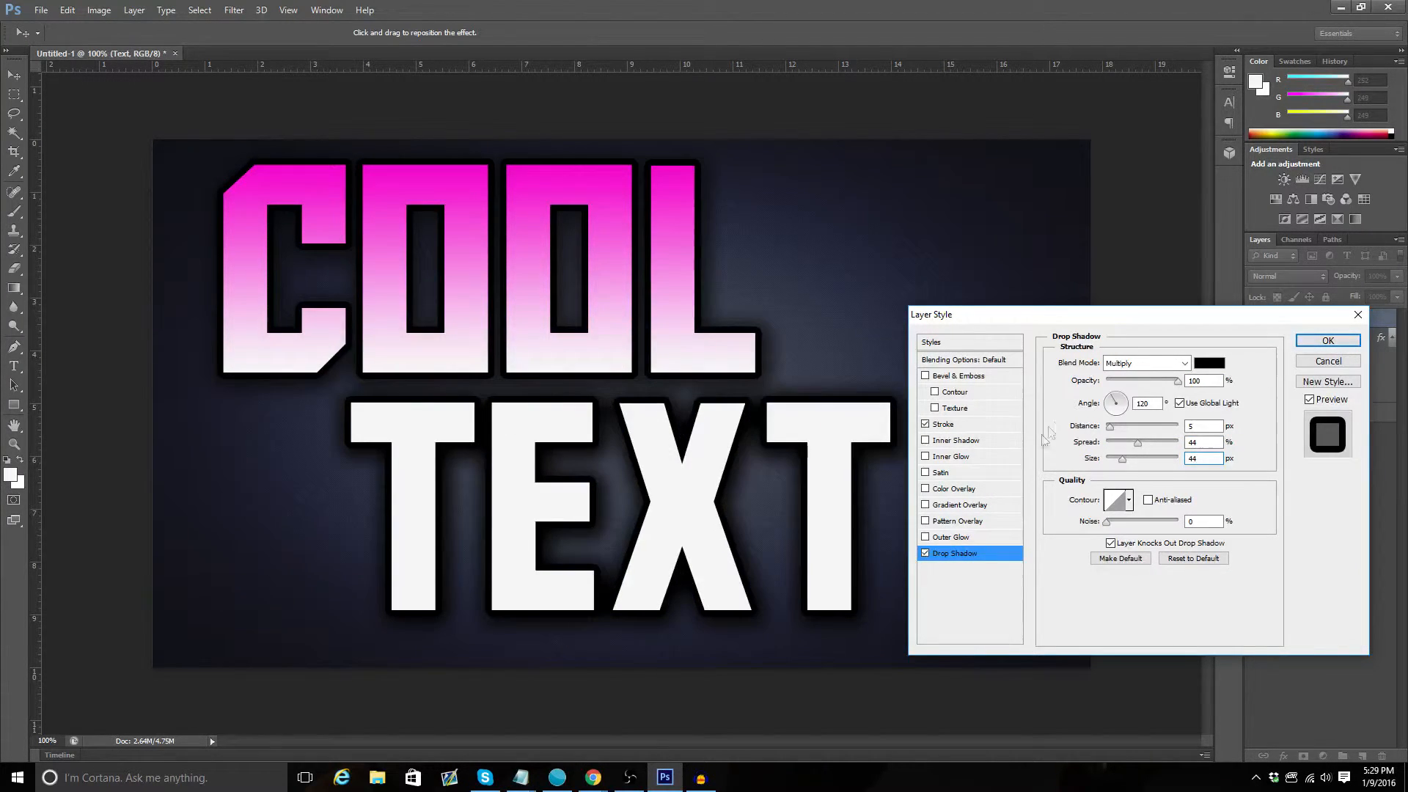
click(1327, 341)
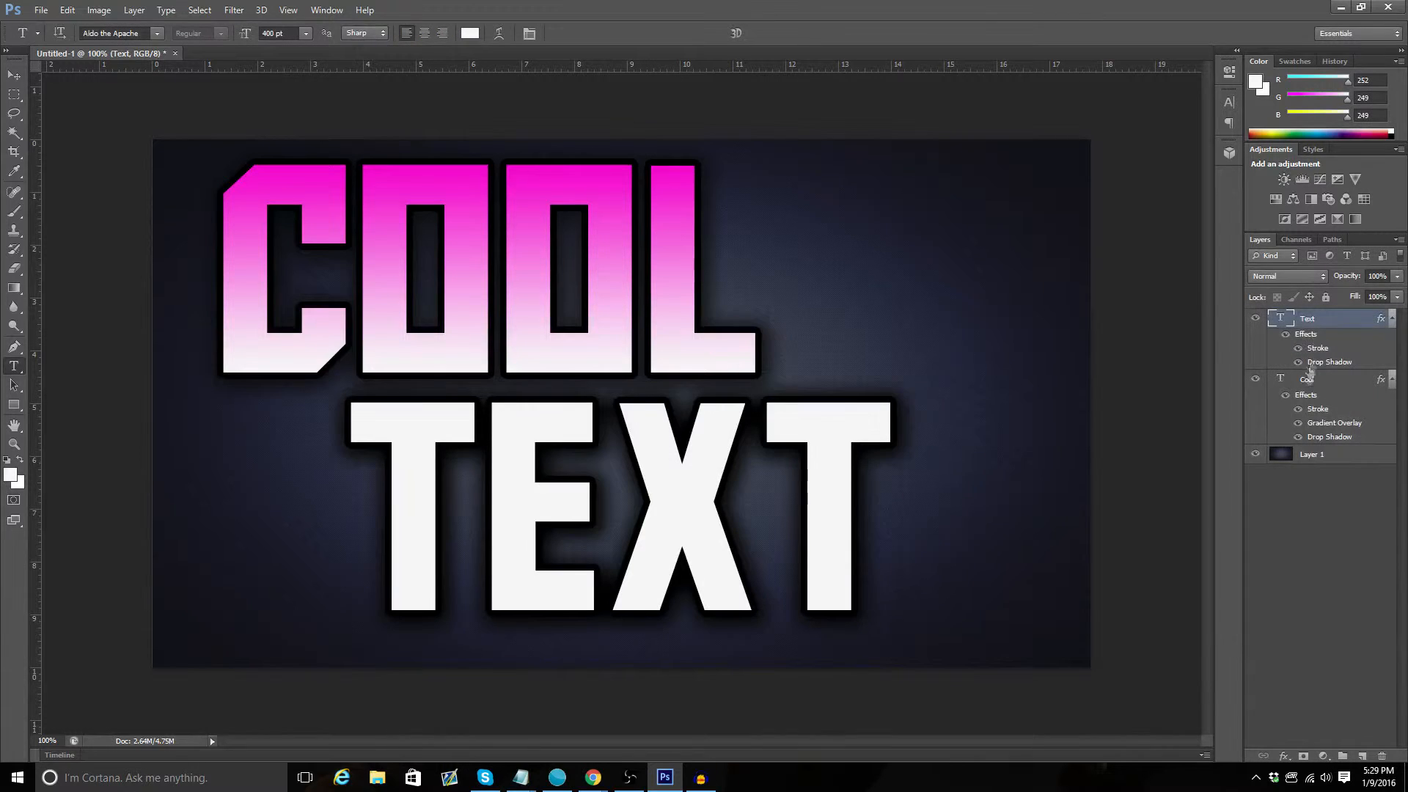
Set the Cool layer's drop shadow opacity to 100% and apply the style
right_click(1312, 379)
click(1195, 197)
click(955, 553)
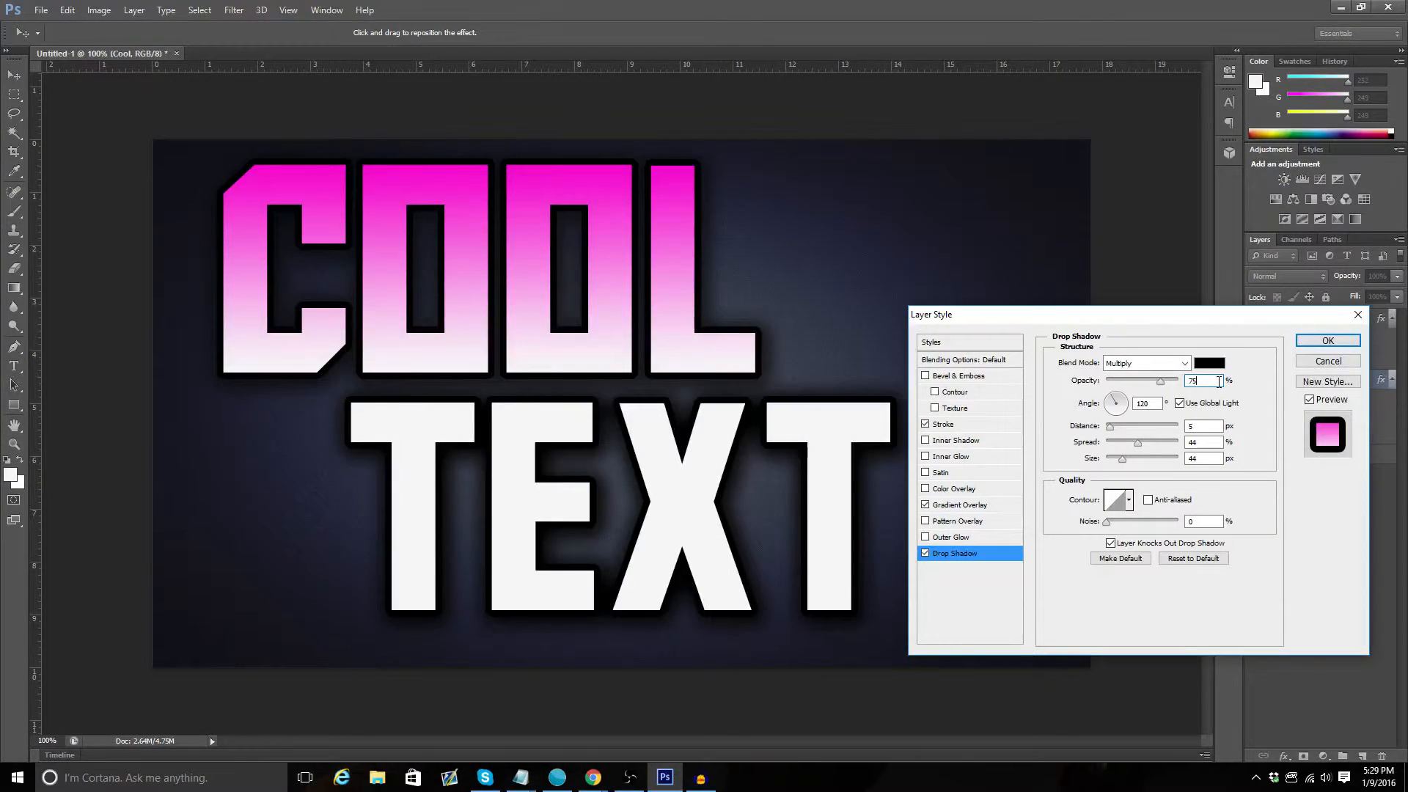
key(BackSpace)
text(100)
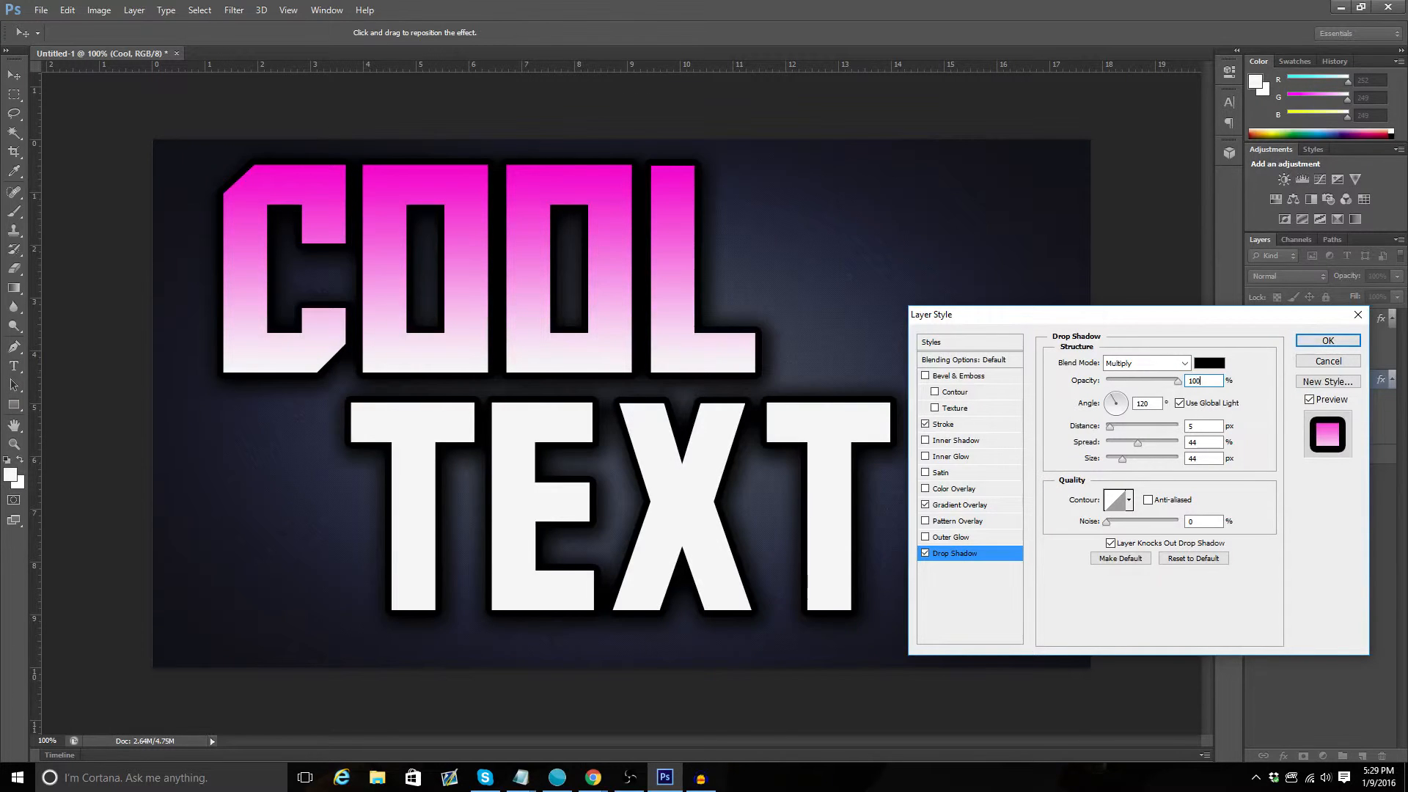
click(1313, 341)
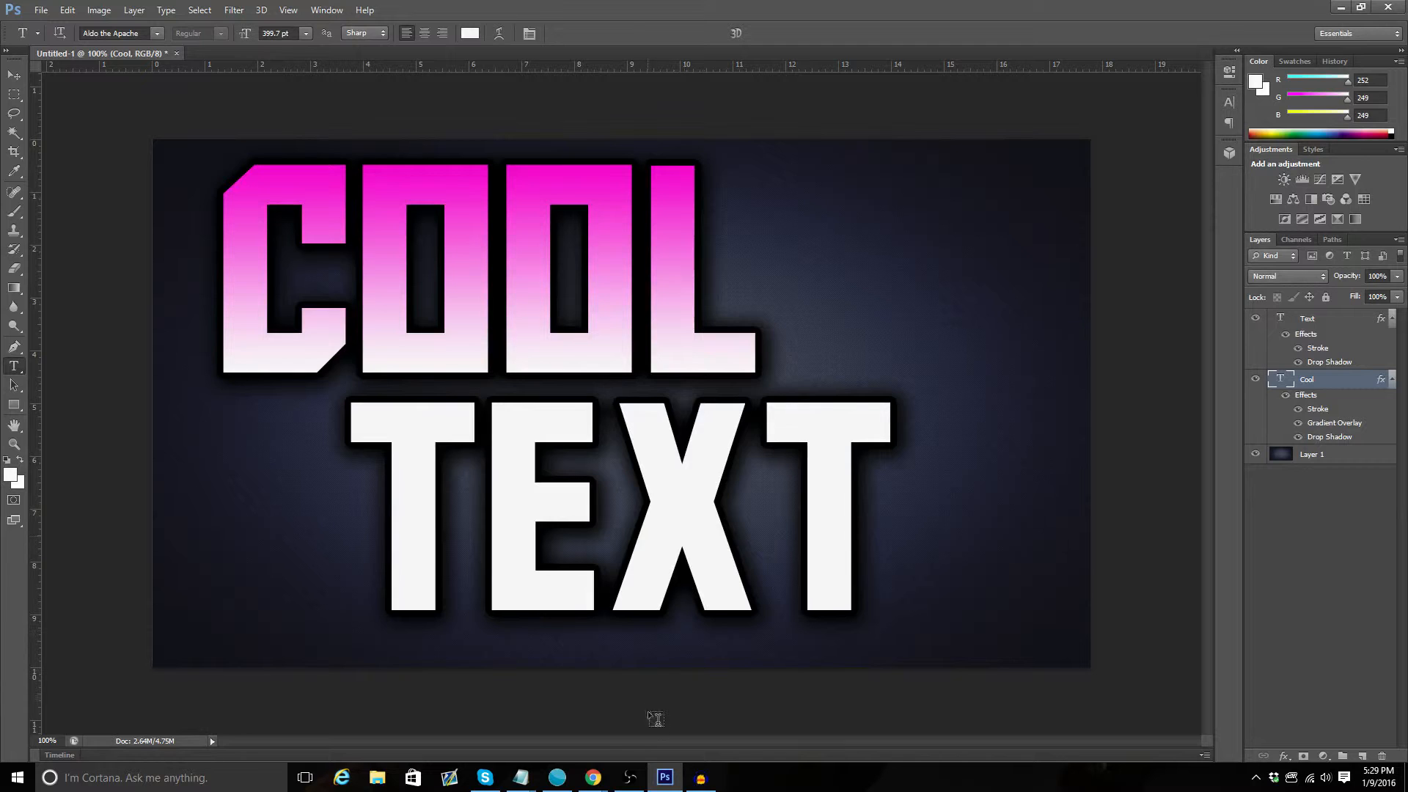
In Chrome, search Google Images for "emoji omg face transparent" and open the preview of the first shocked face result
mouse_move(593, 778)
click(650, 730)
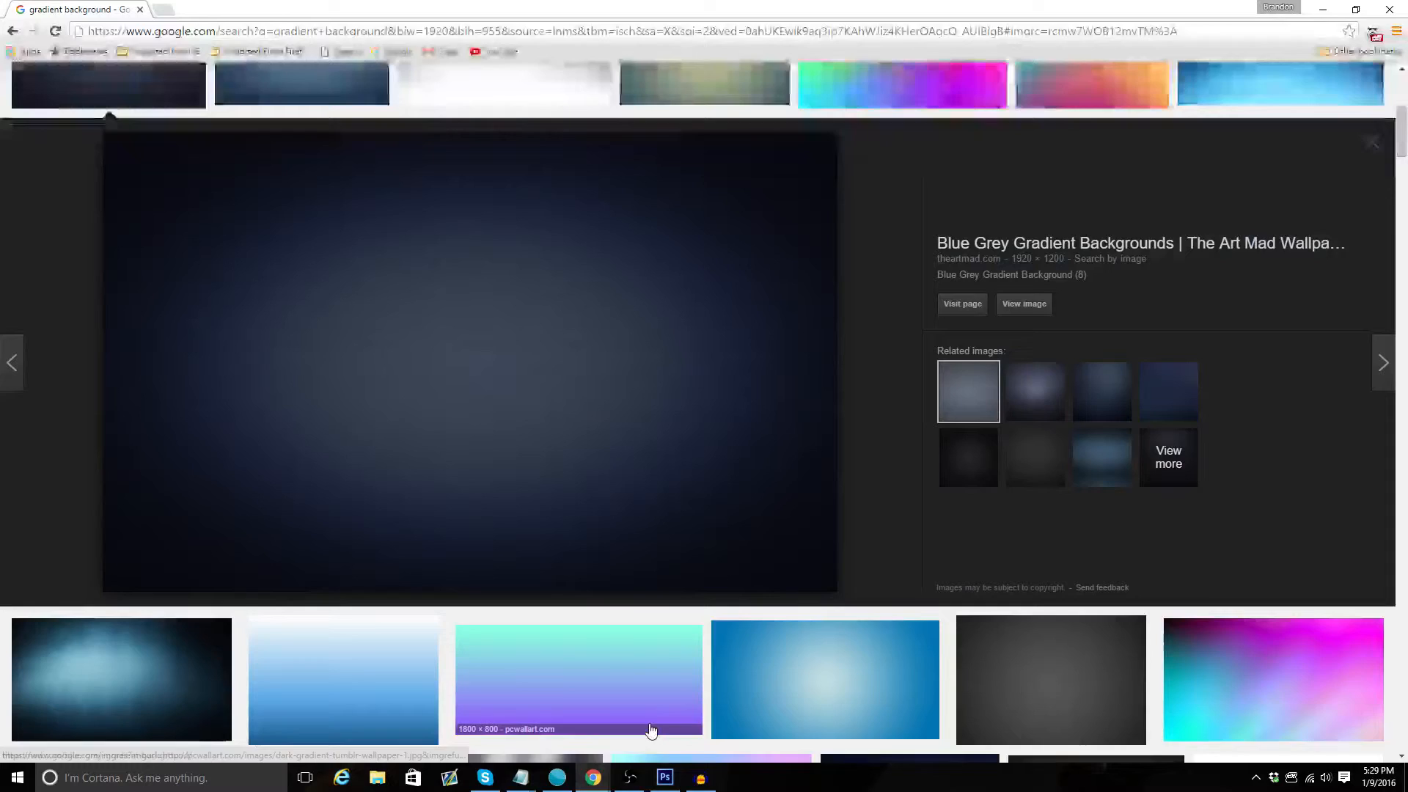
scroll(440, 339, up, 6)
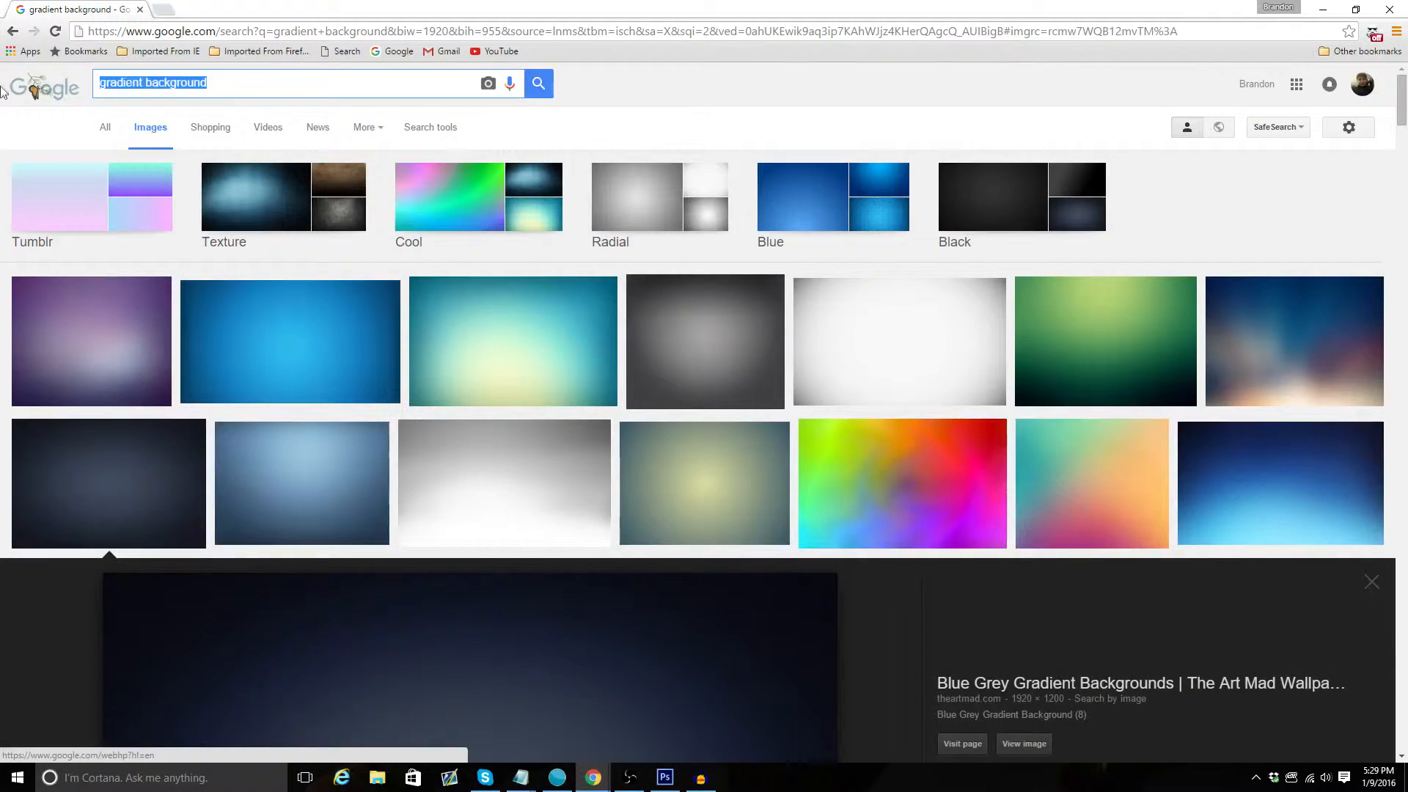
text(emoji omg fac)
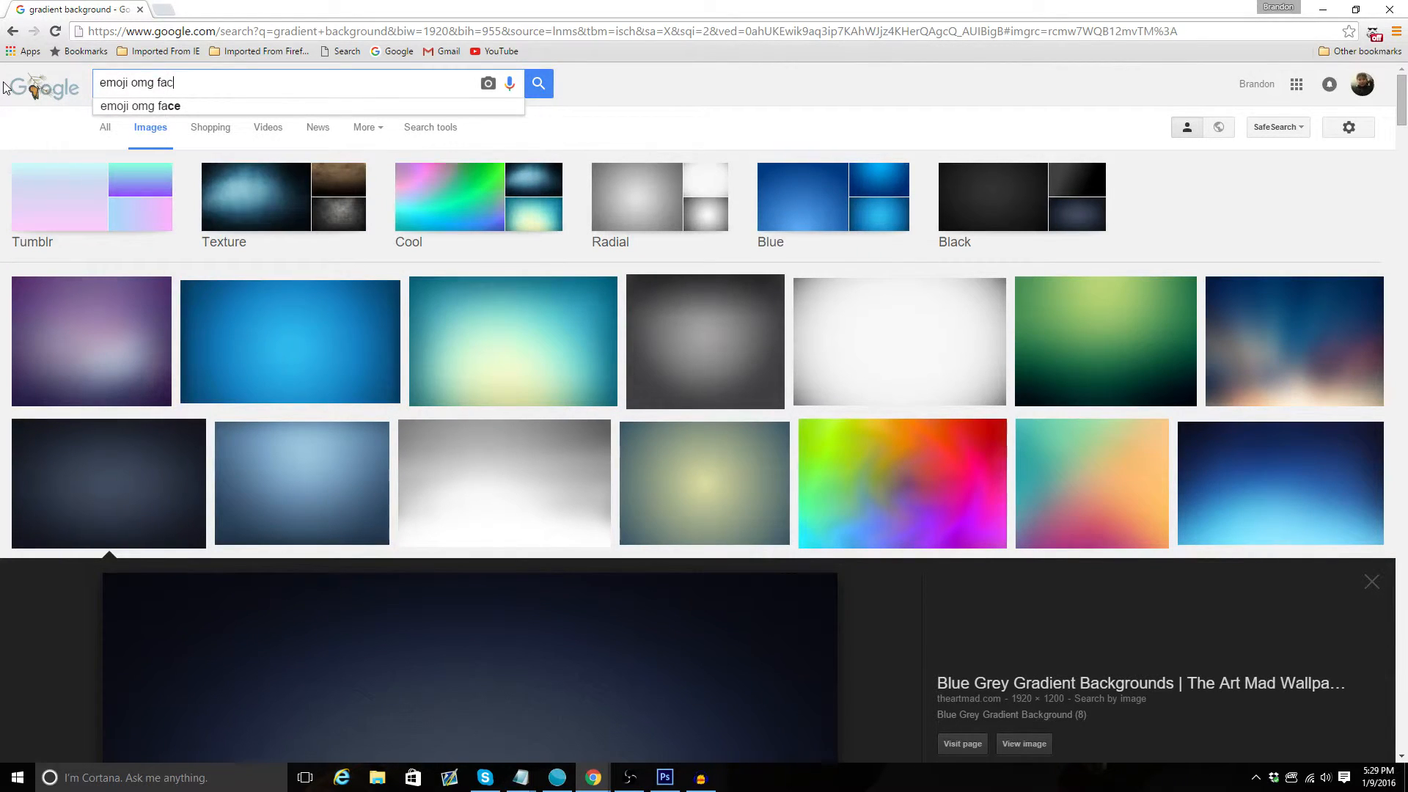
text(e transparent)
key(Return)
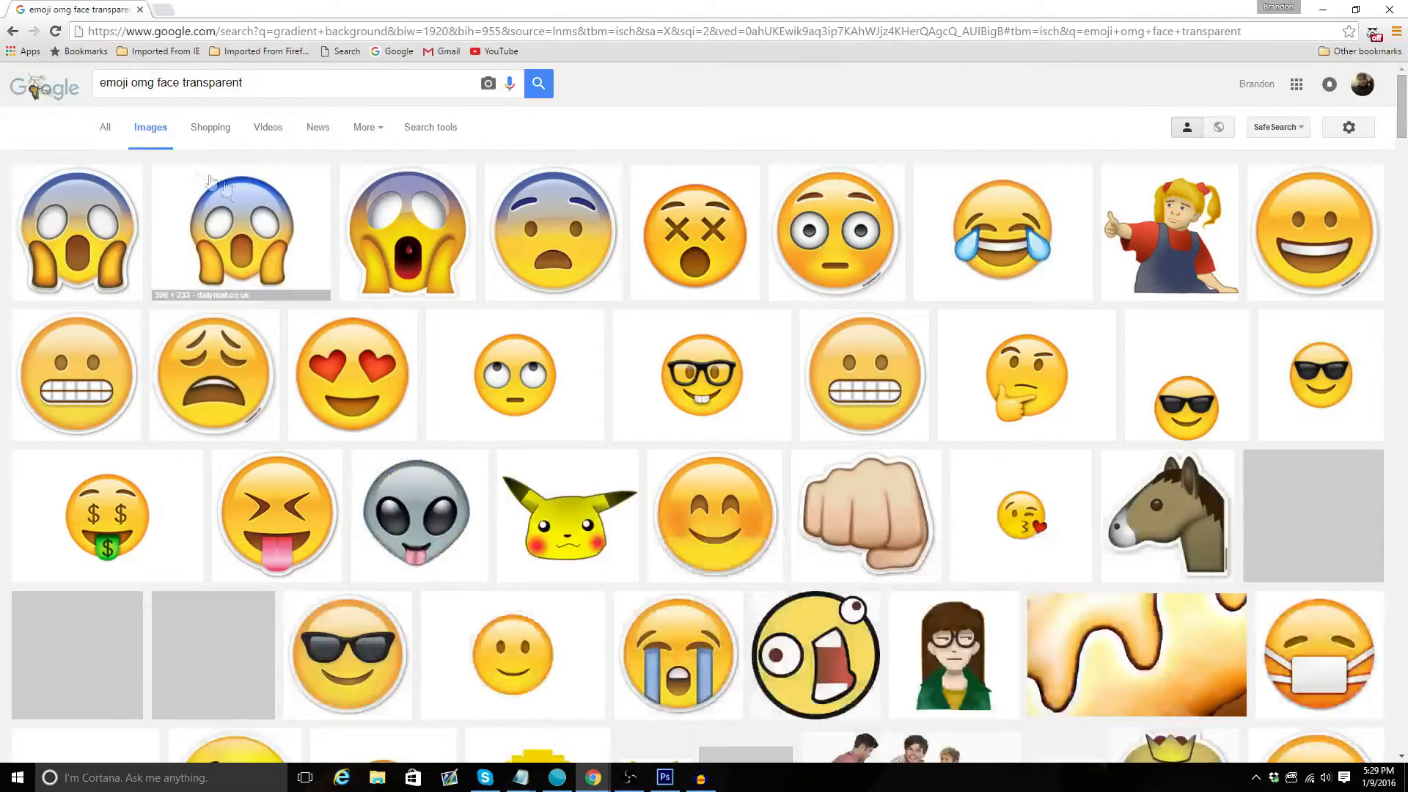
click(185, 234)
click(77, 132)
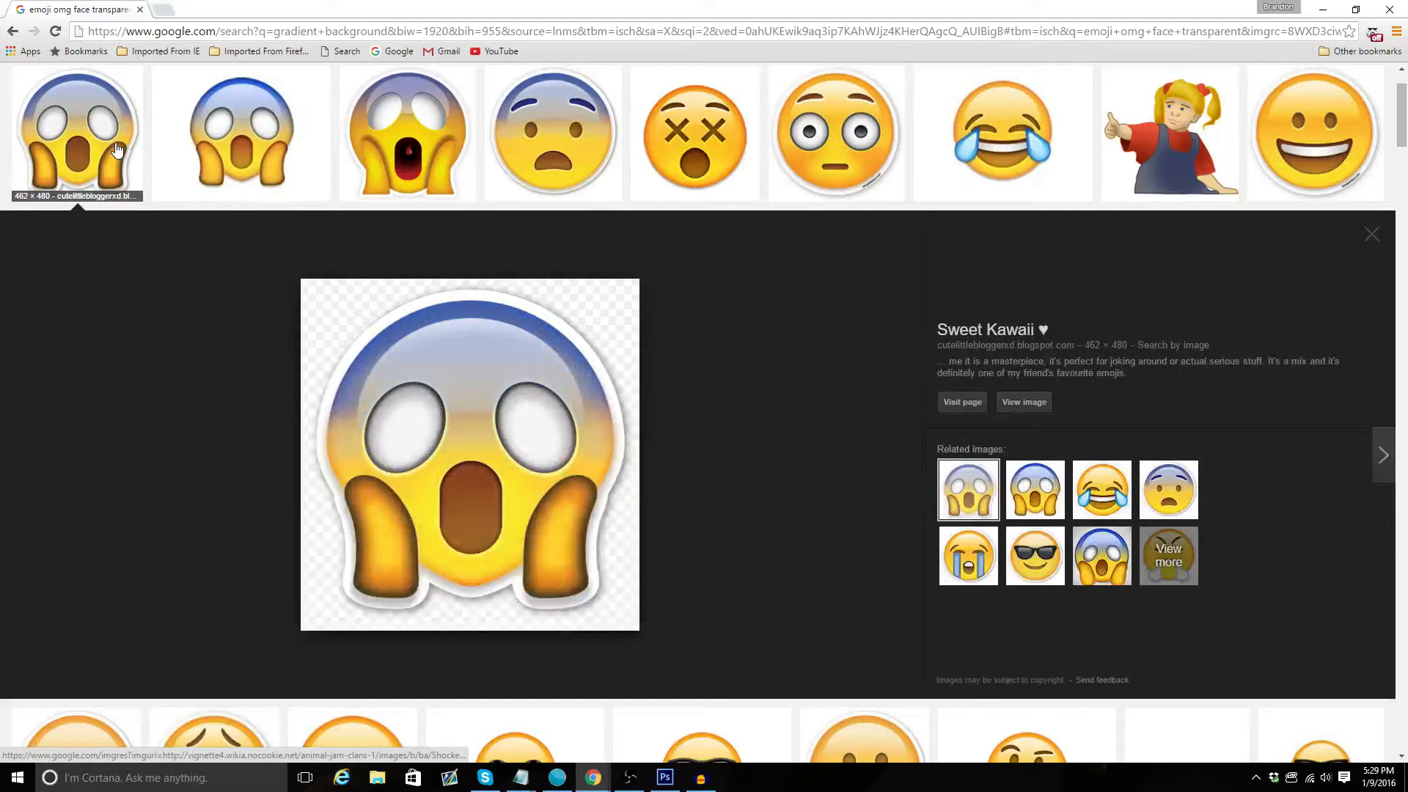
Try copying the shocked emoji preview into the Photoshop document as a new layer, and delete that pasted layer
right_click(426, 424)
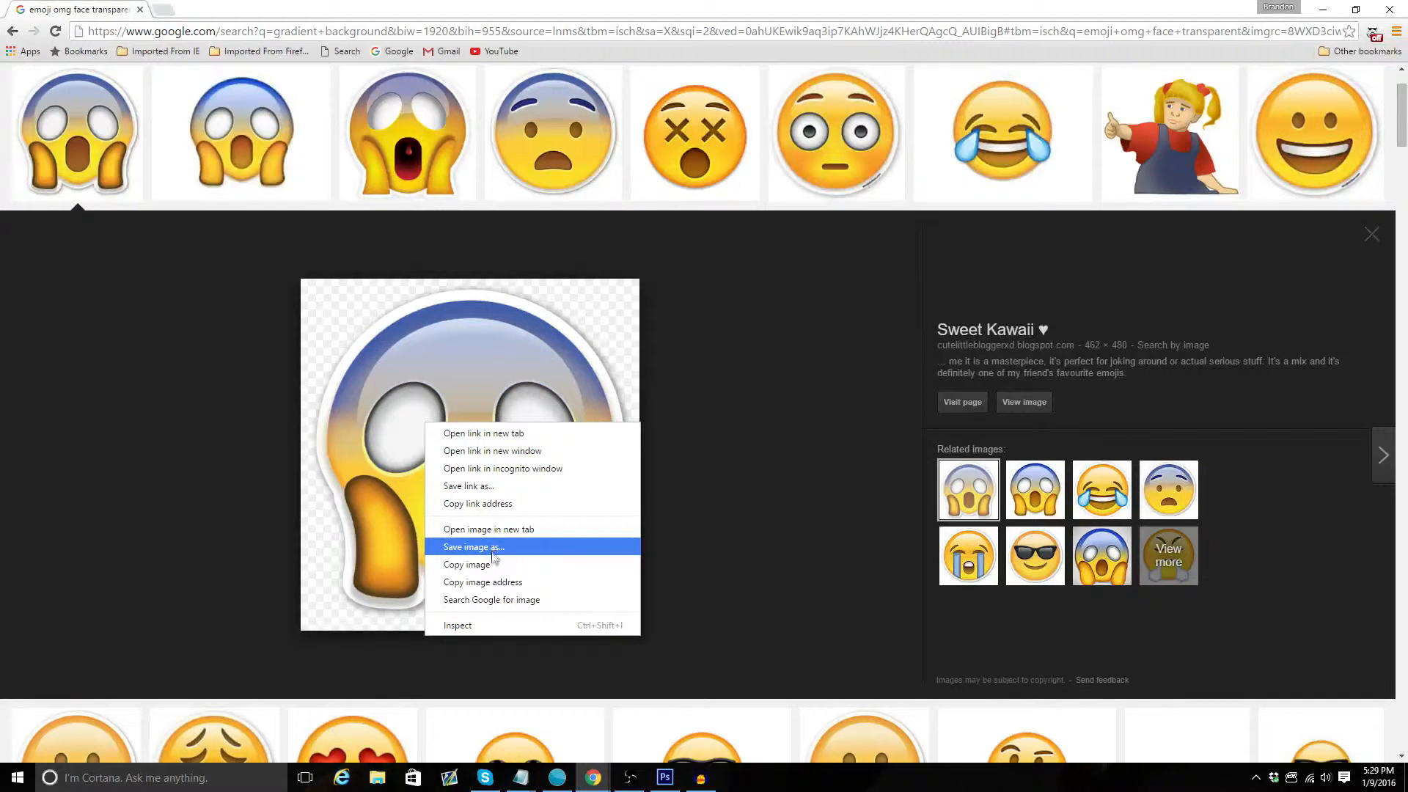
click(493, 552)
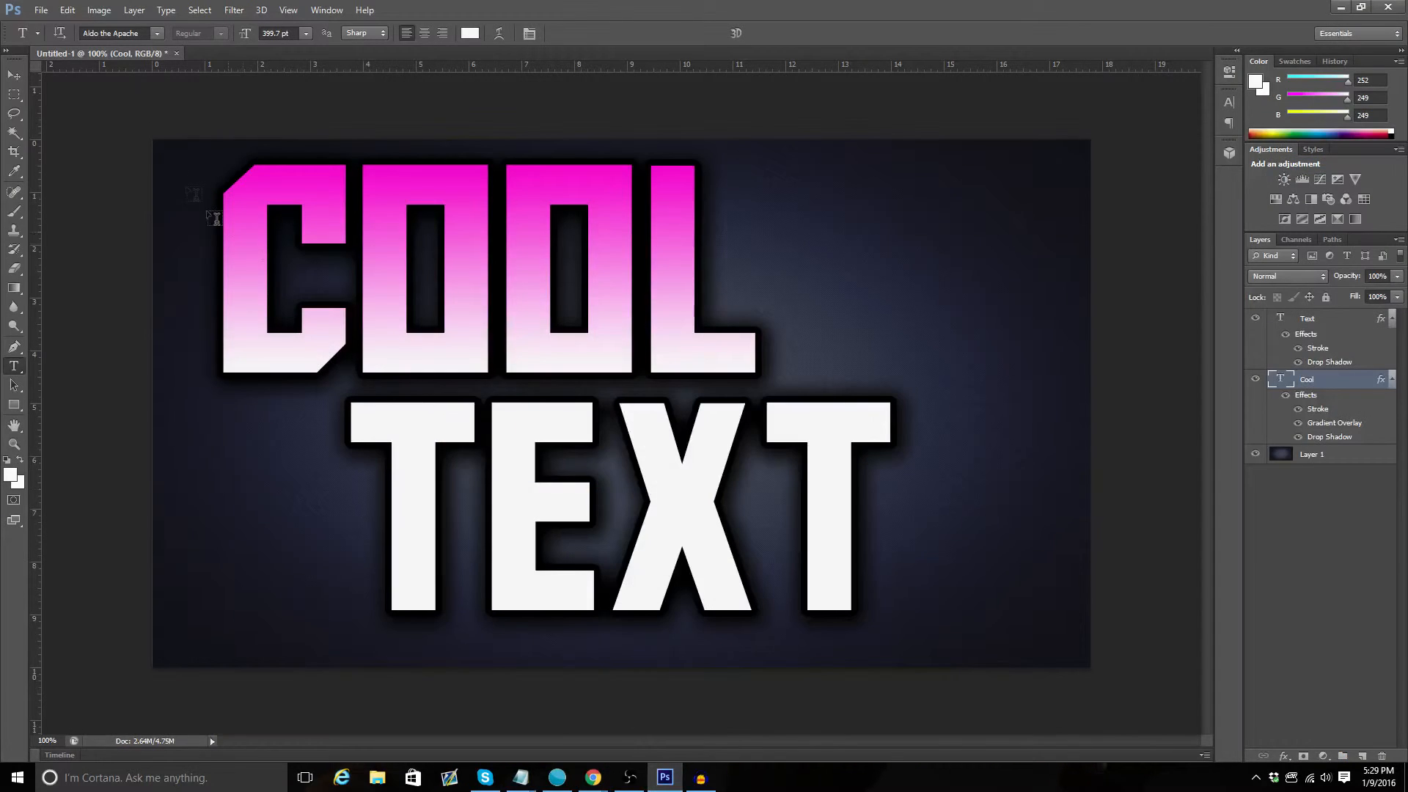
click(67, 11)
click(125, 135)
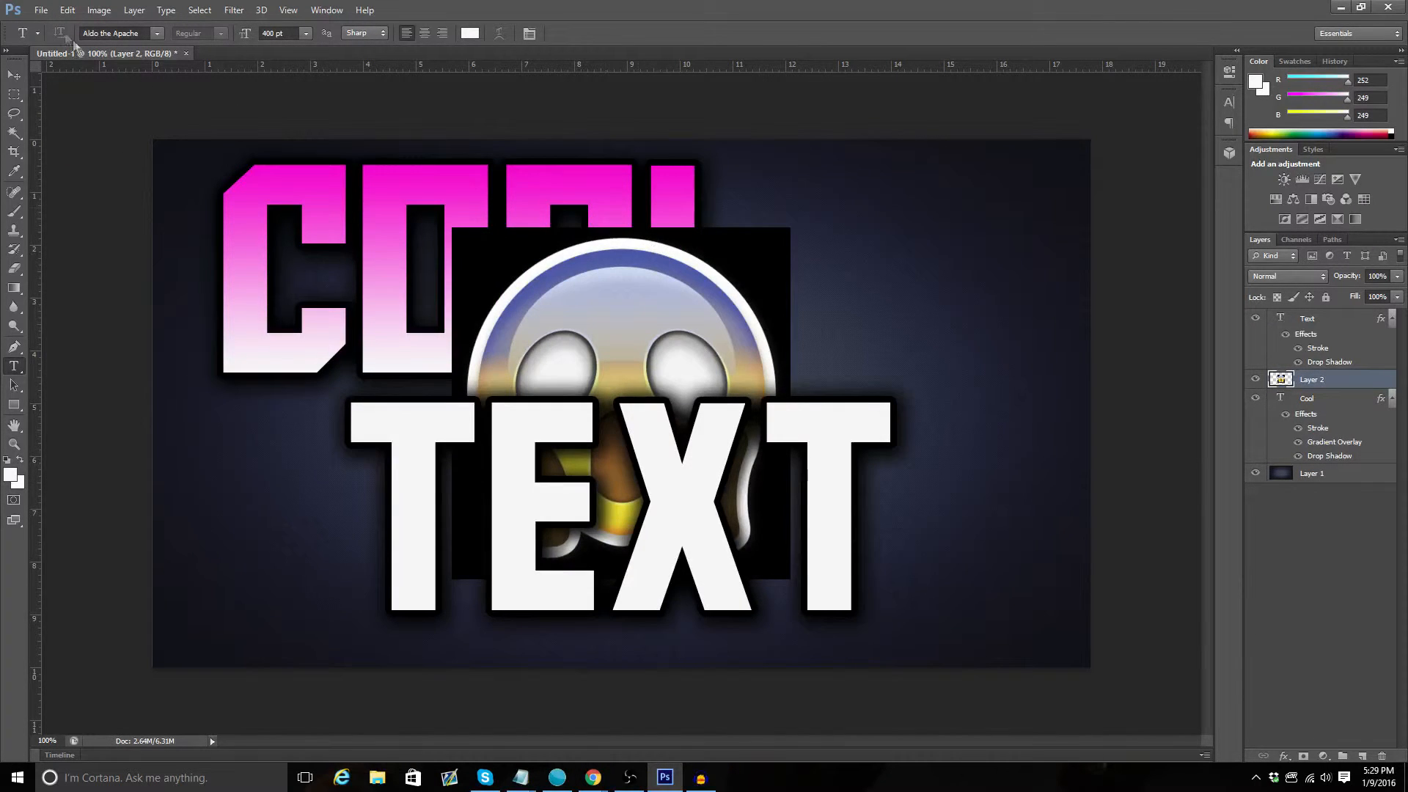
right_click(1341, 386)
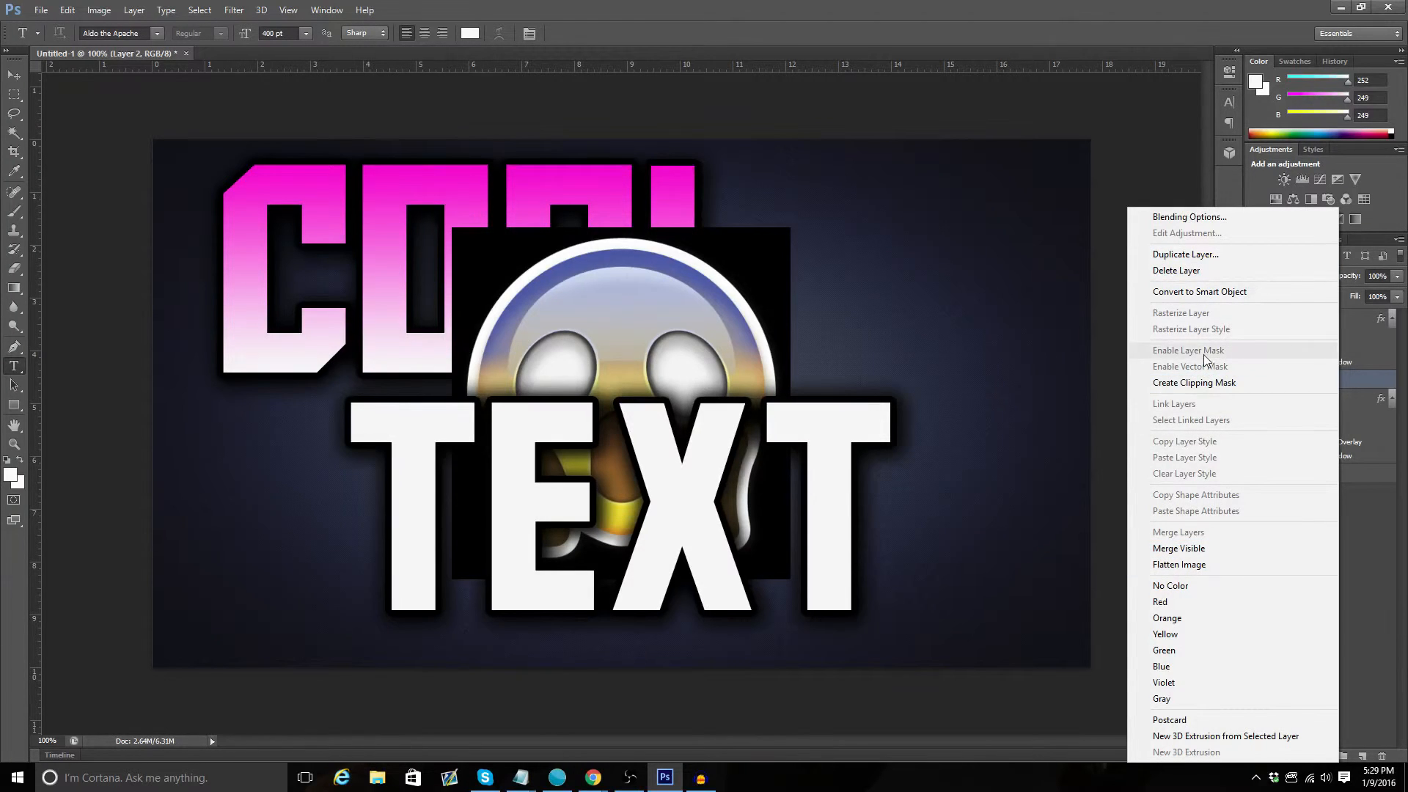
click(1180, 271)
click(675, 286)
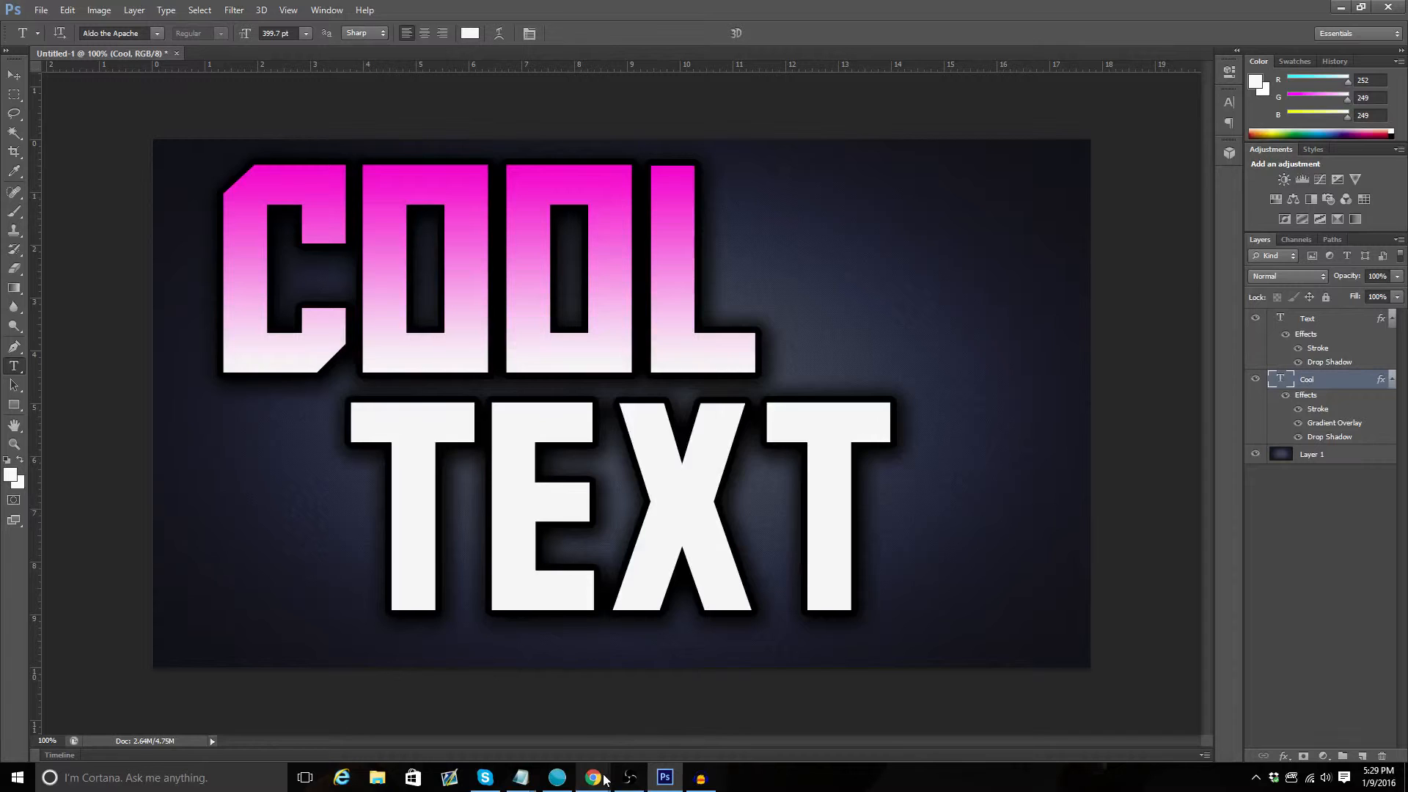
Return to Chrome and save the shocked emoji image as Shocked-emoji.png in the Design Stuff folder
mouse_move(593, 778)
click(640, 726)
right_click(457, 439)
click(549, 562)
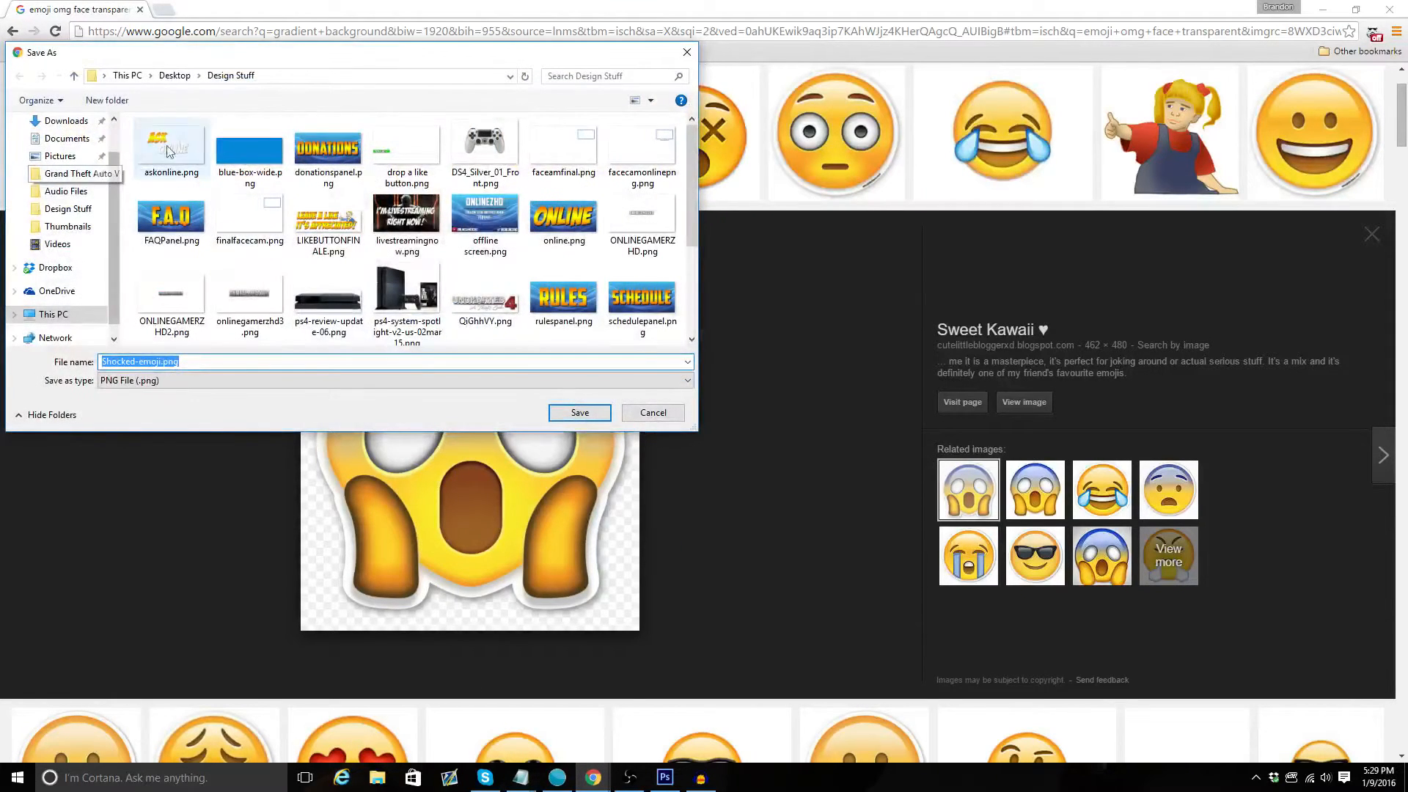
click(579, 413)
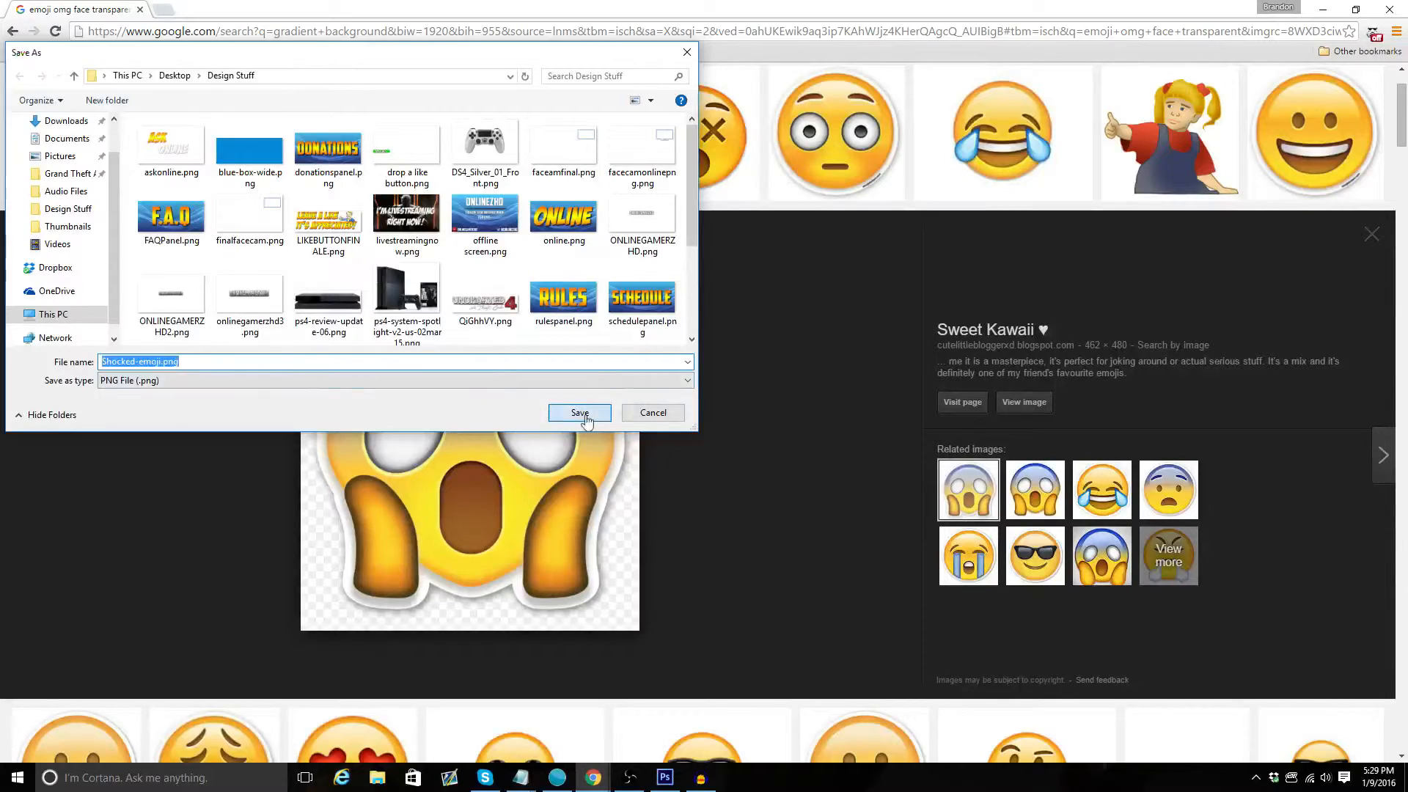
Switch to Photoshop and place the Shocked-emoji file from the Design Stuff folder into the document
key(alt+Tab)
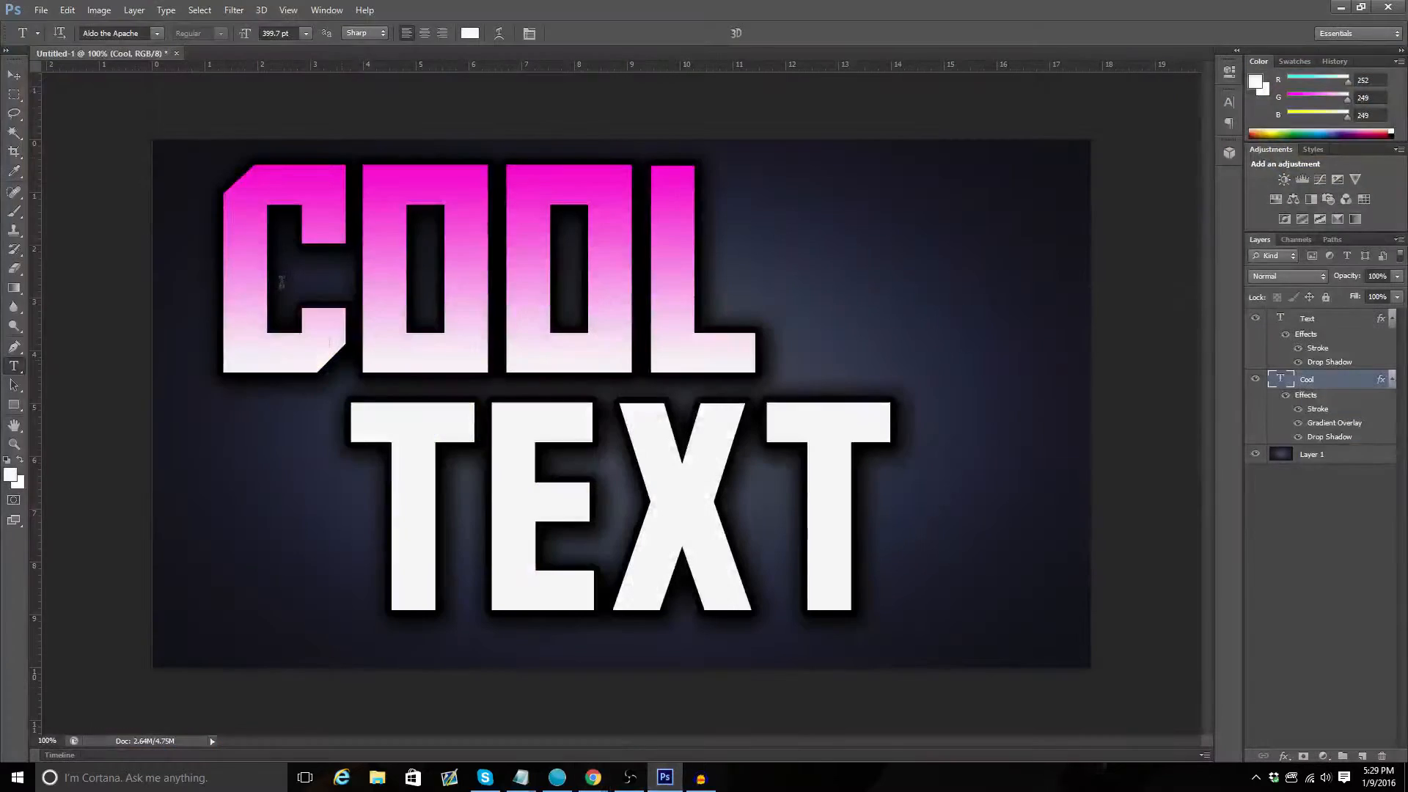
click(41, 10)
click(81, 245)
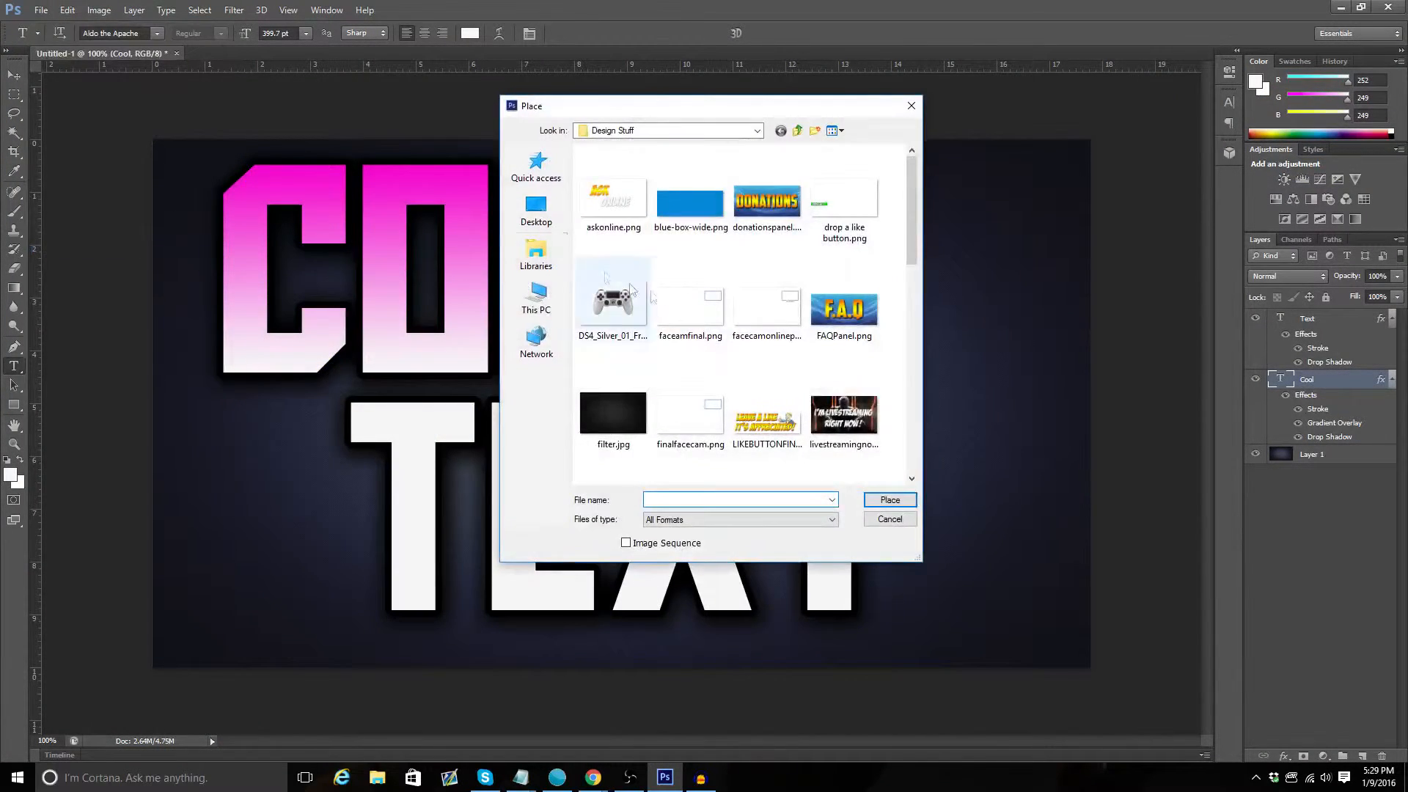
scroll(689, 308, down, 5)
click(750, 204)
double_click(750, 204)
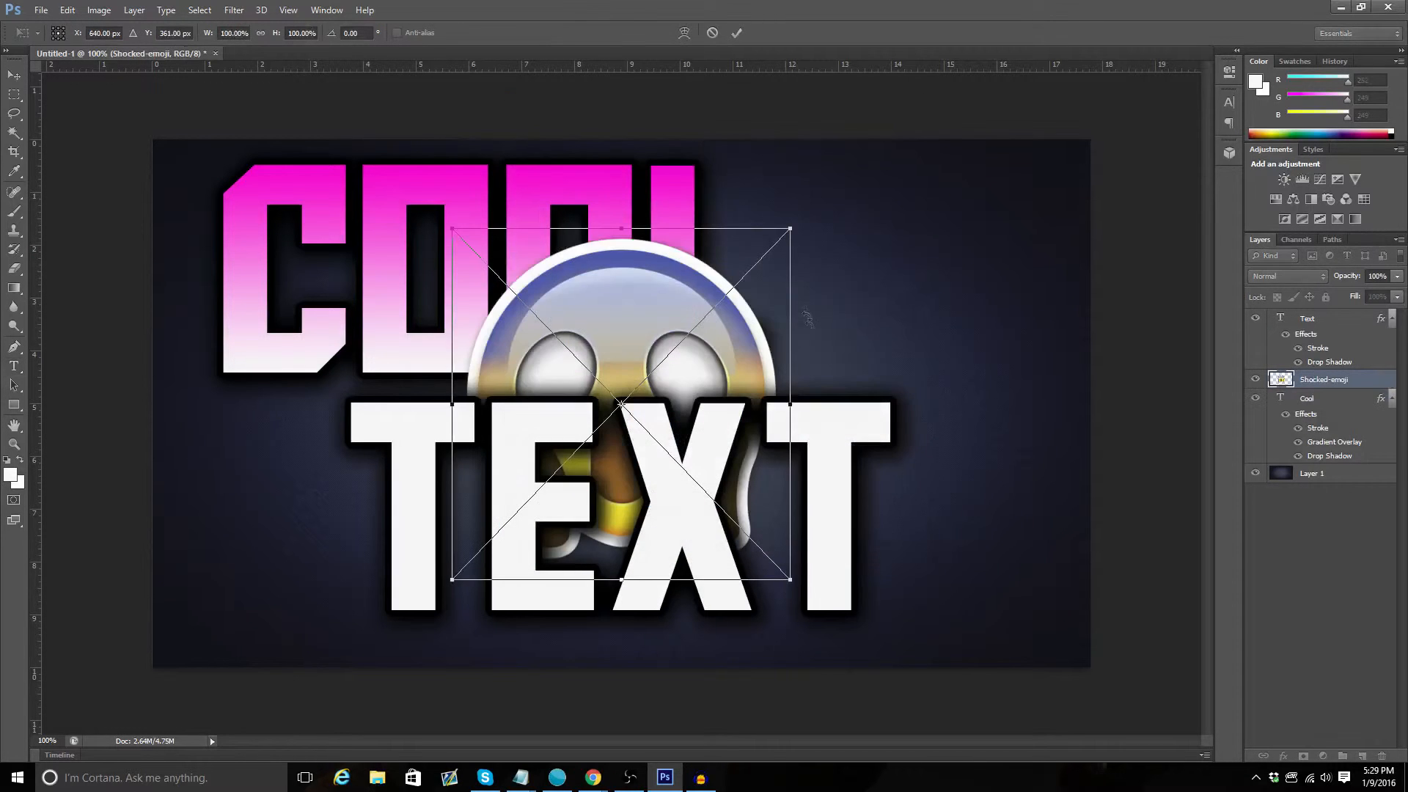
Move the emoji to the canvas's upper-right area beside COOL, tilt it slightly counterclockwise and commit the placement
drag(624, 282, 868, 220)
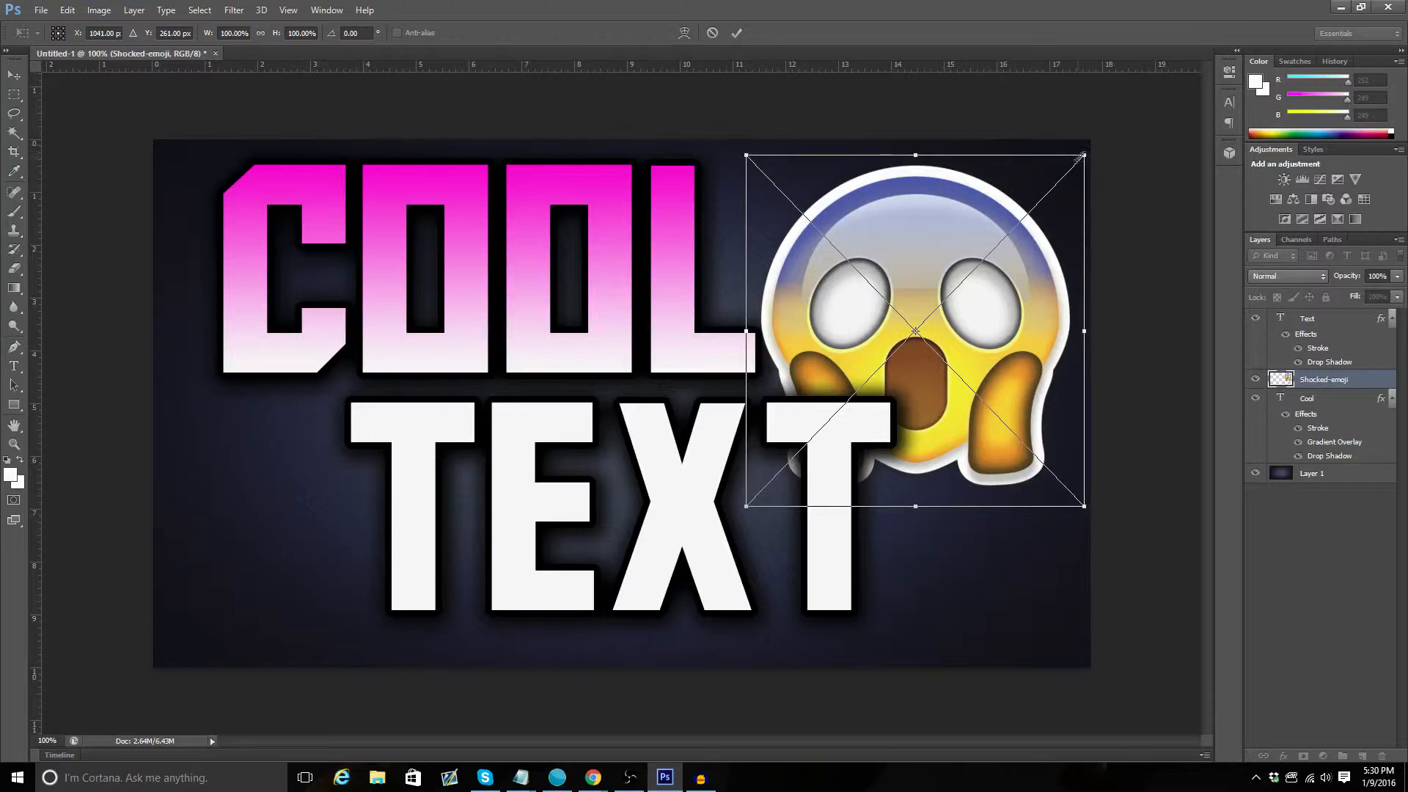
drag(734, 152, 693, 209)
drag(814, 202, 834, 239)
click(736, 33)
key(t)
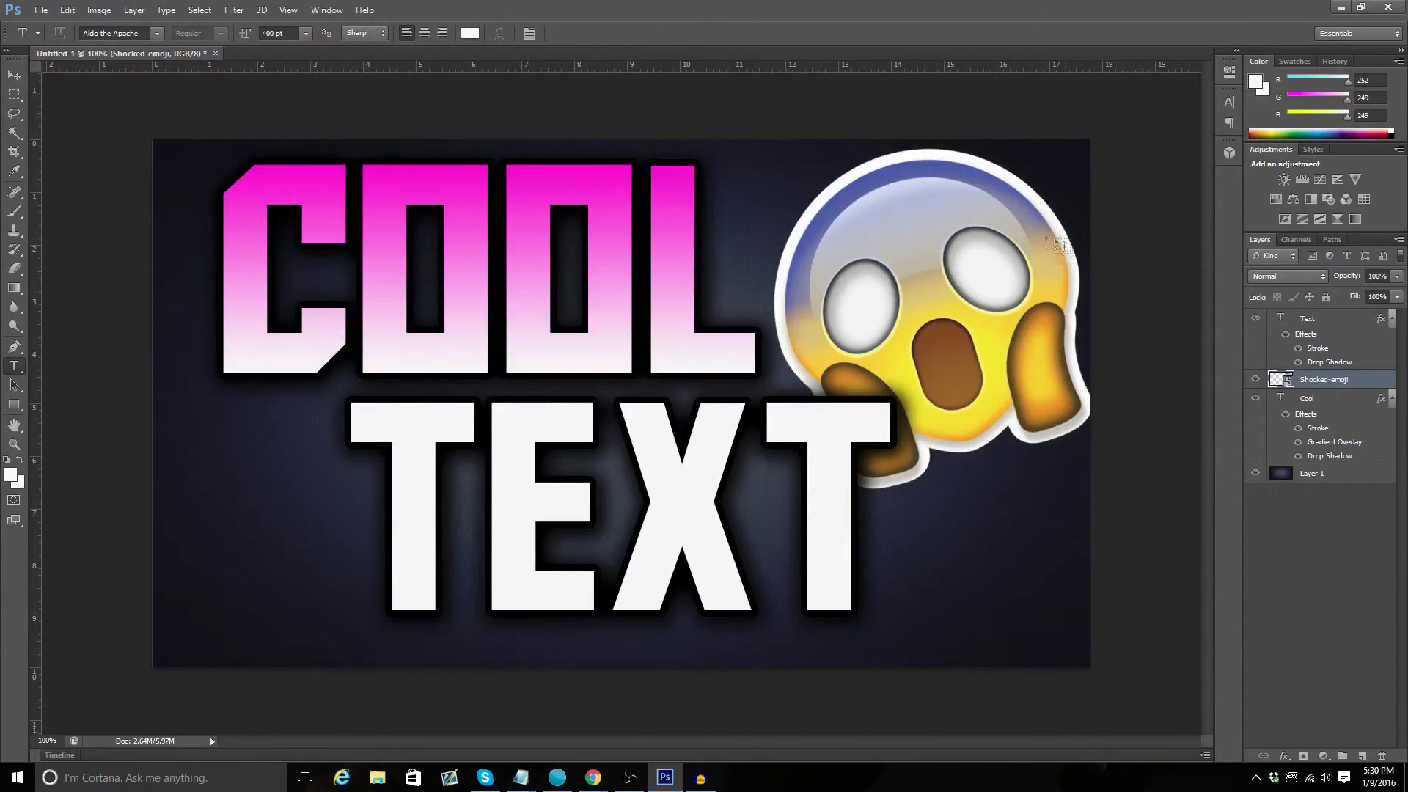
Examine the video thumbnails on the OnlineGamerZHD YouTube channel in Chrome and return to Photoshop
mouse_move(592, 778)
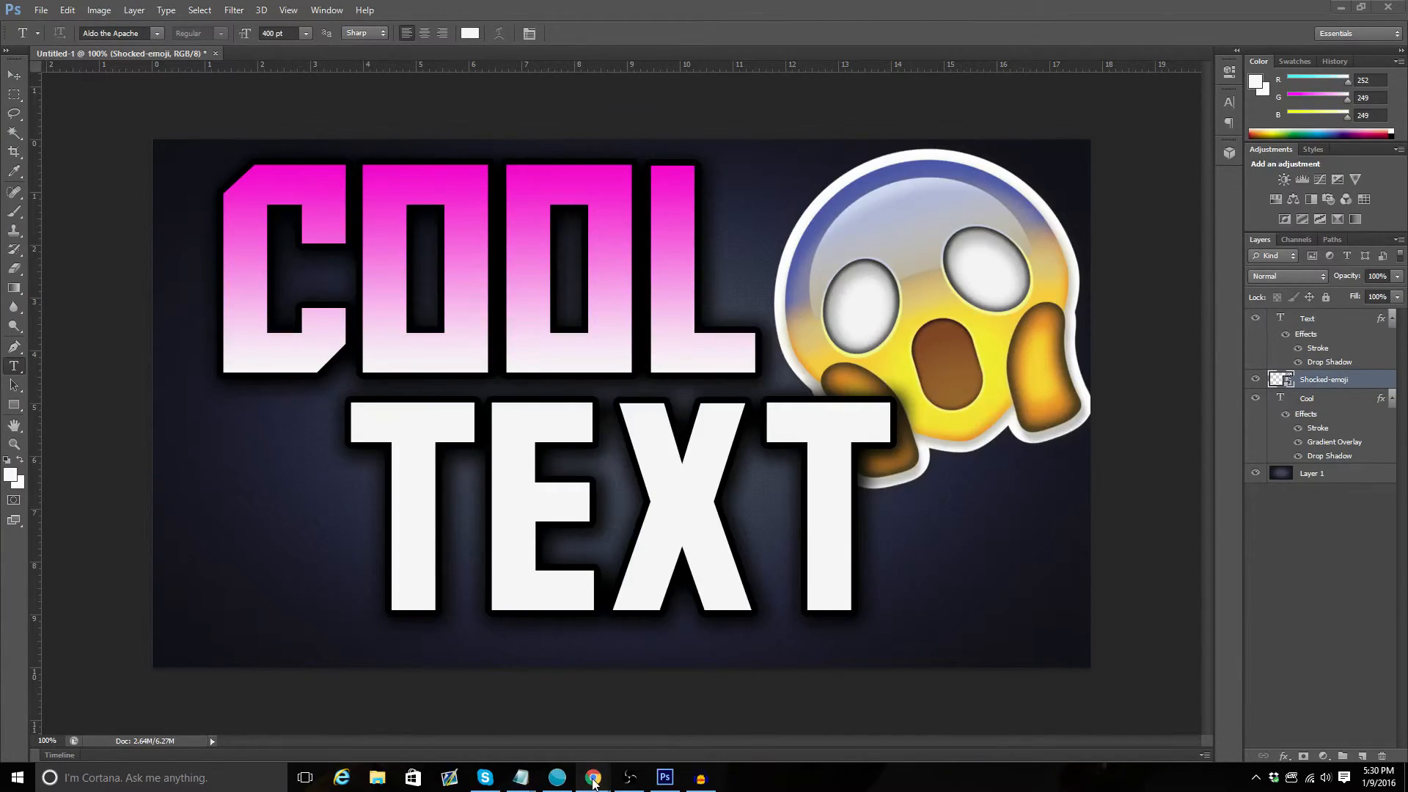
click(510, 682)
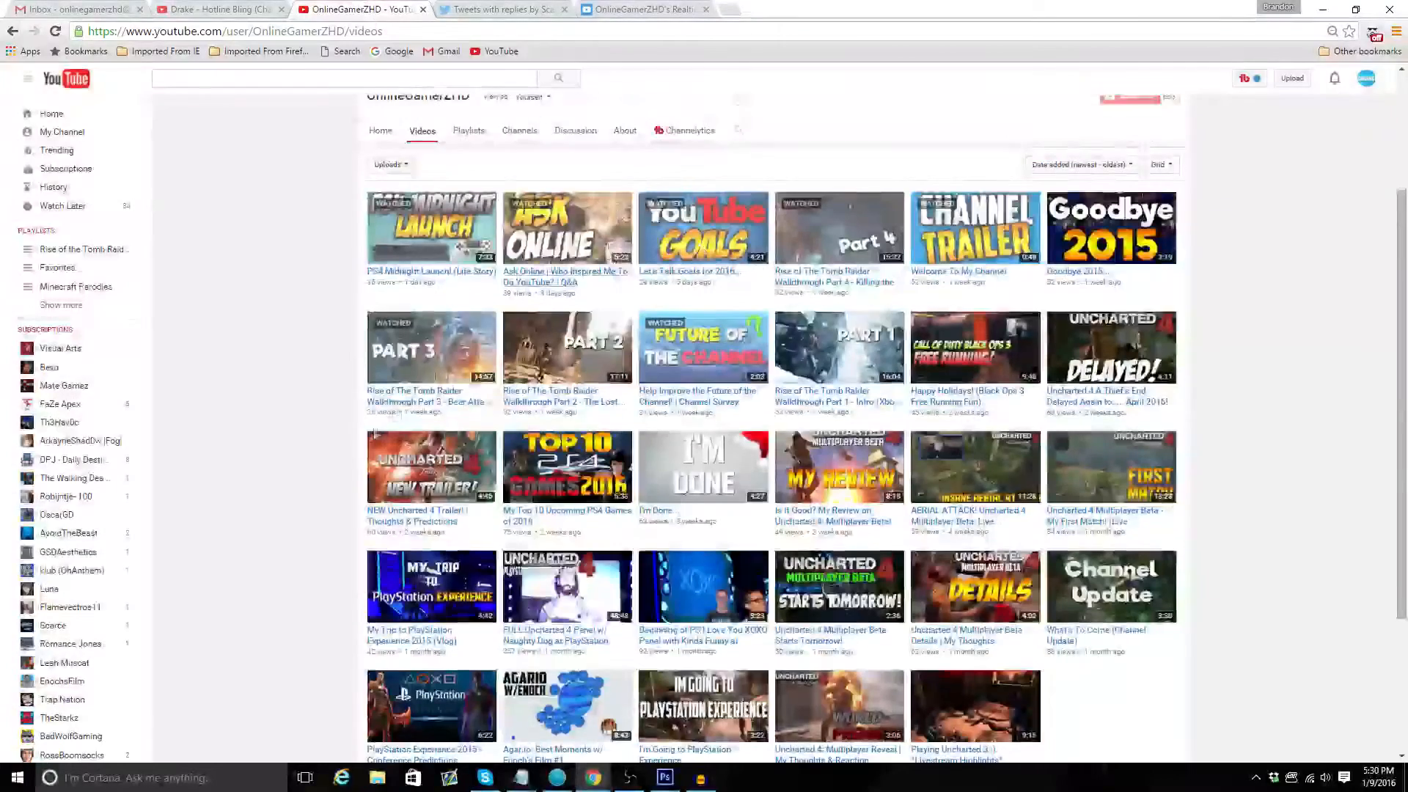
scroll(939, 345, up, 3)
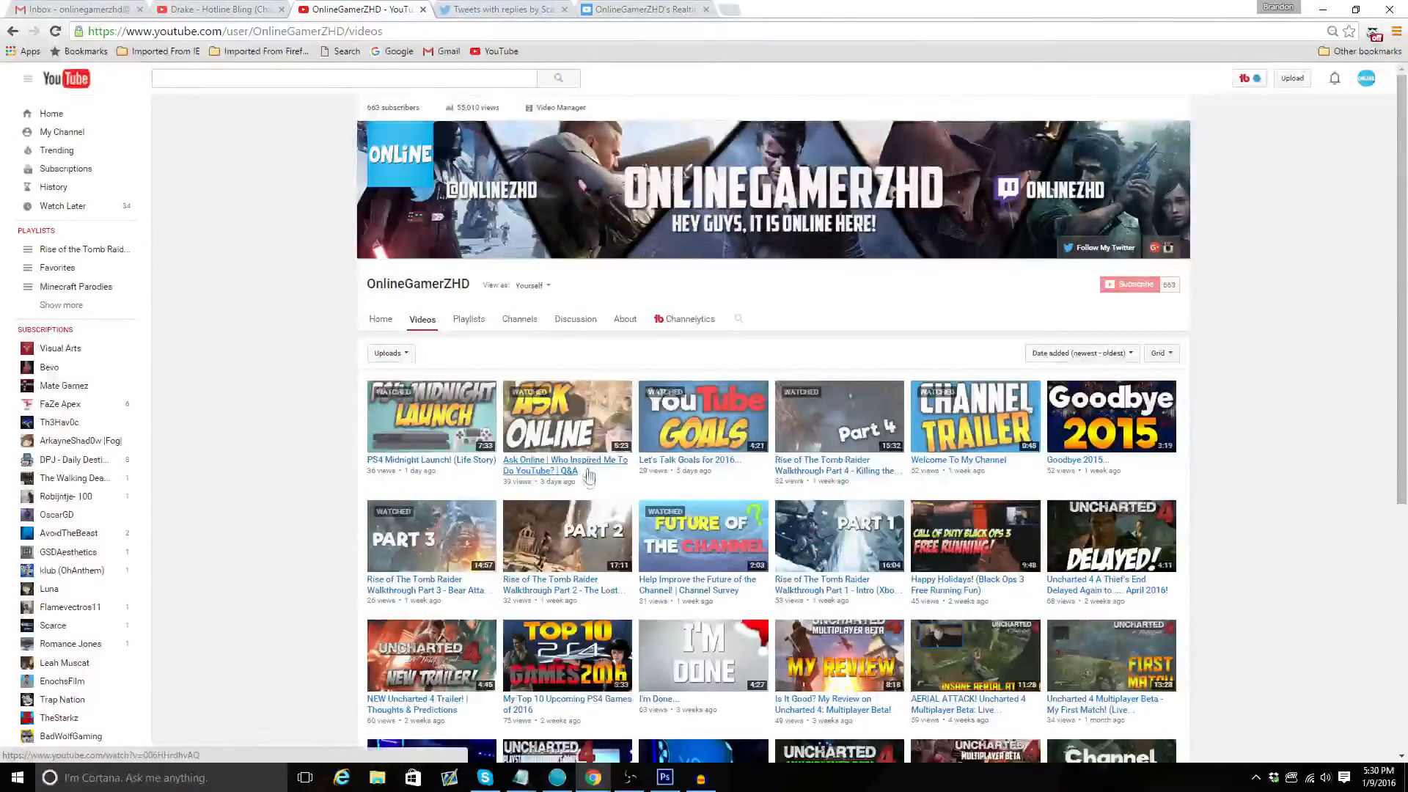
scroll(595, 506, down, 5)
scroll(595, 506, up, 5)
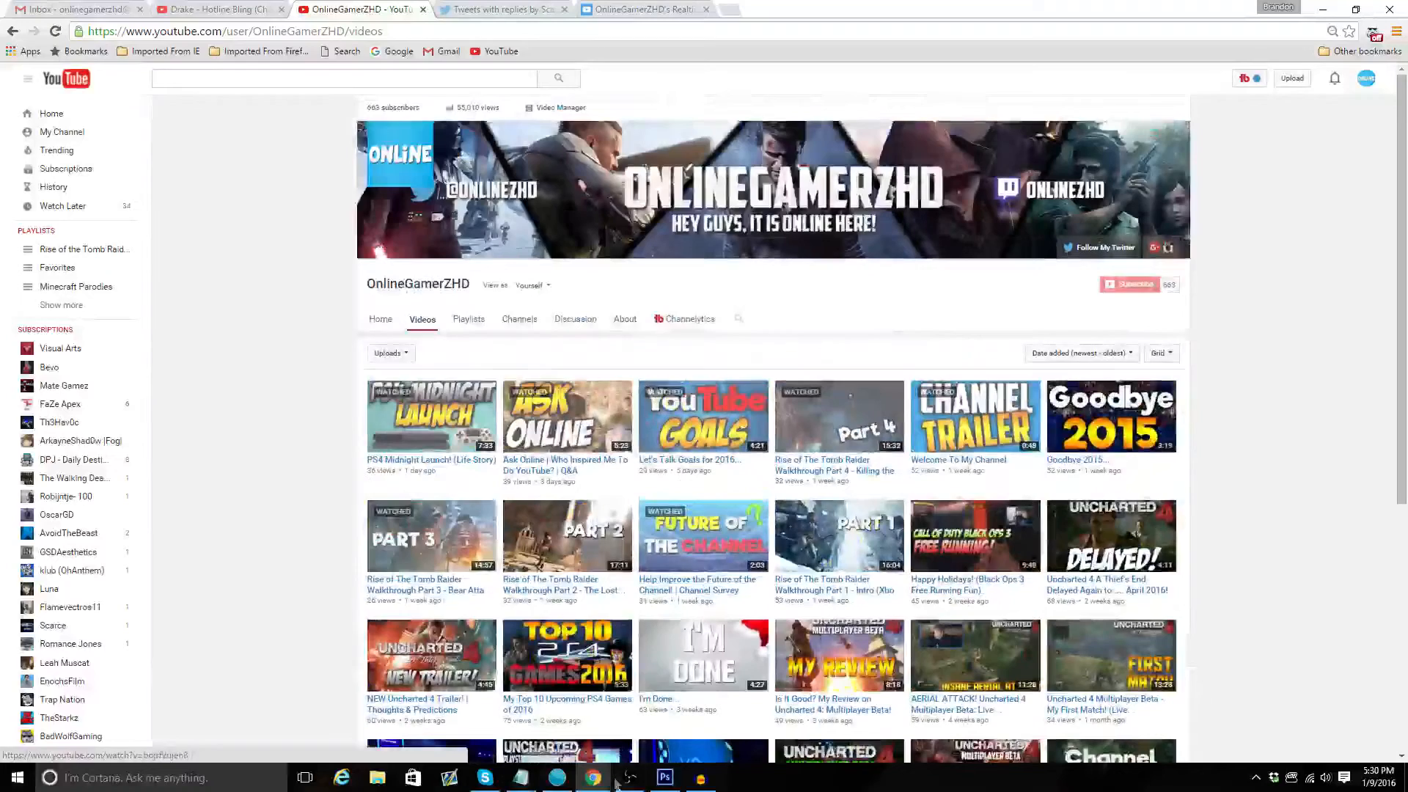
click(664, 777)
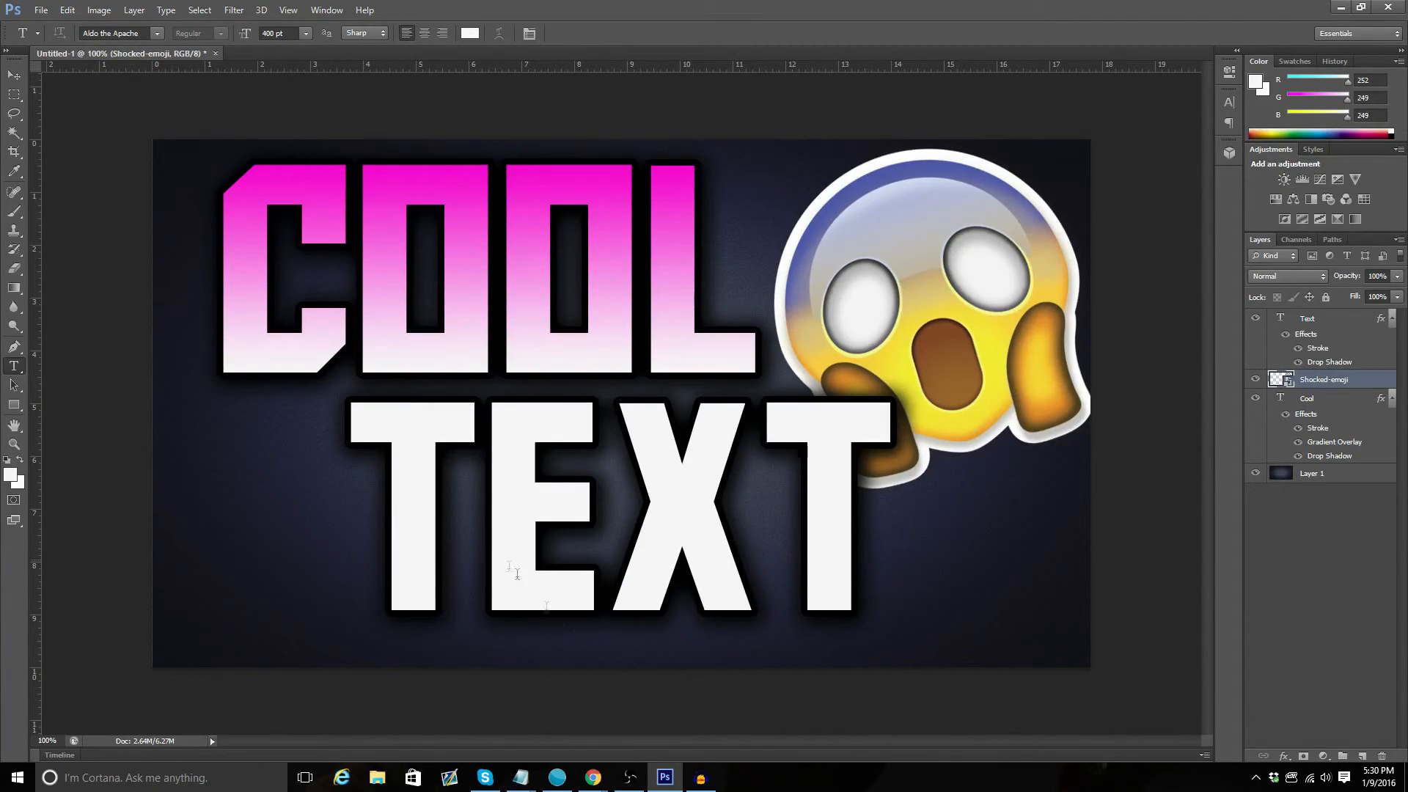
mouse_move(632, 780)
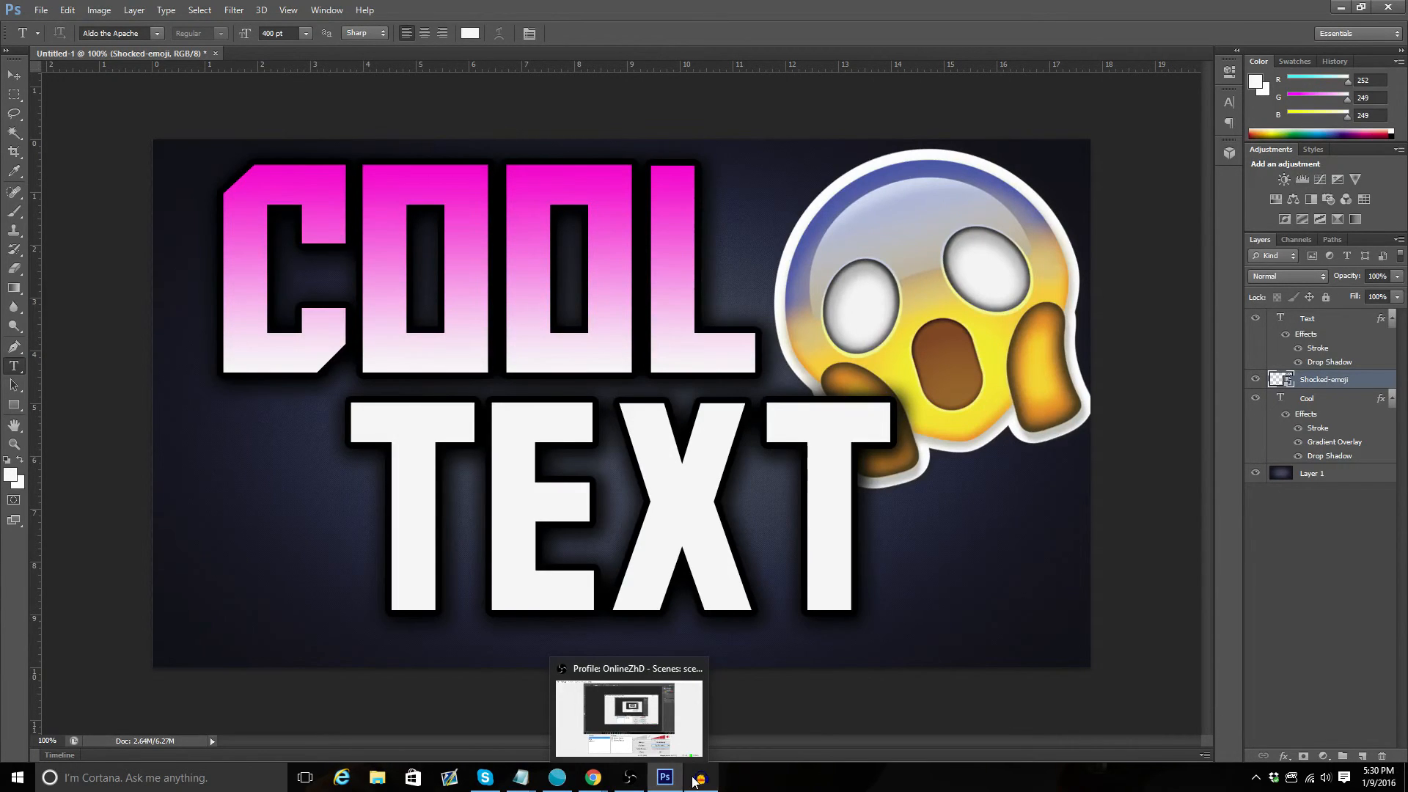
mouse_move(699, 784)
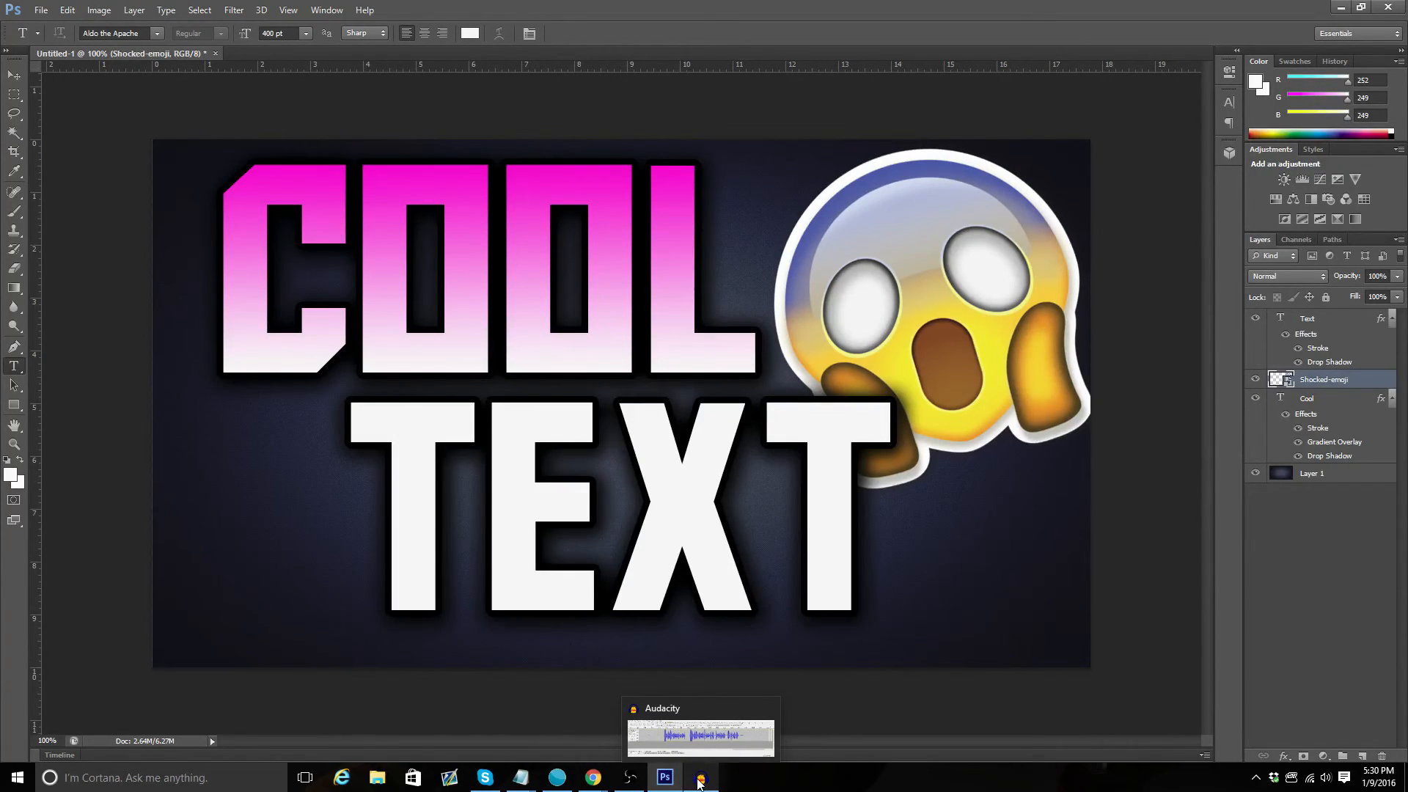